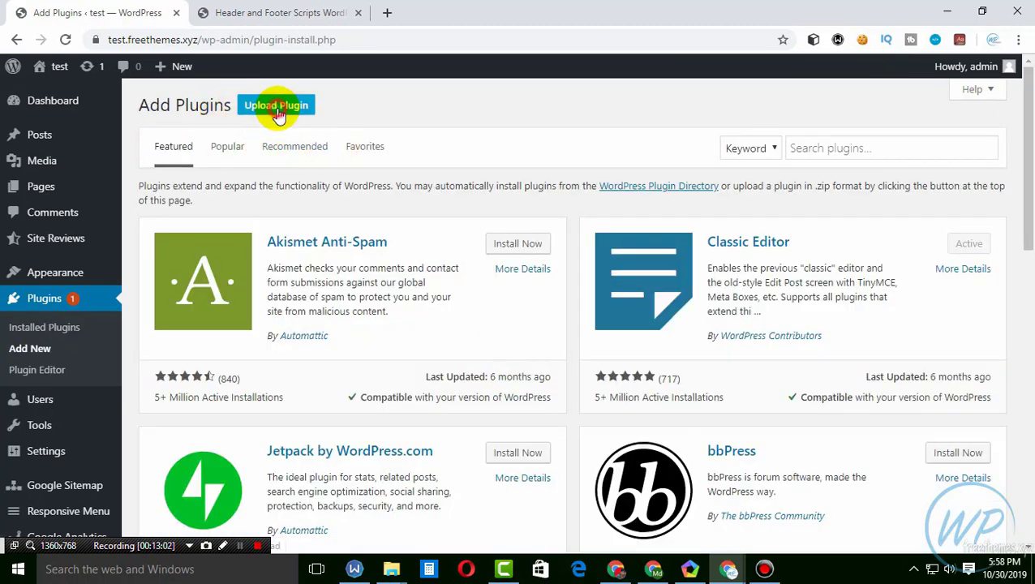
Preview WordPress SEO Premium.jpg while choosing the plugin upload, and upload wordpress-seo-premium.zip for installation
left_click(277, 105)
left_click(460, 245)
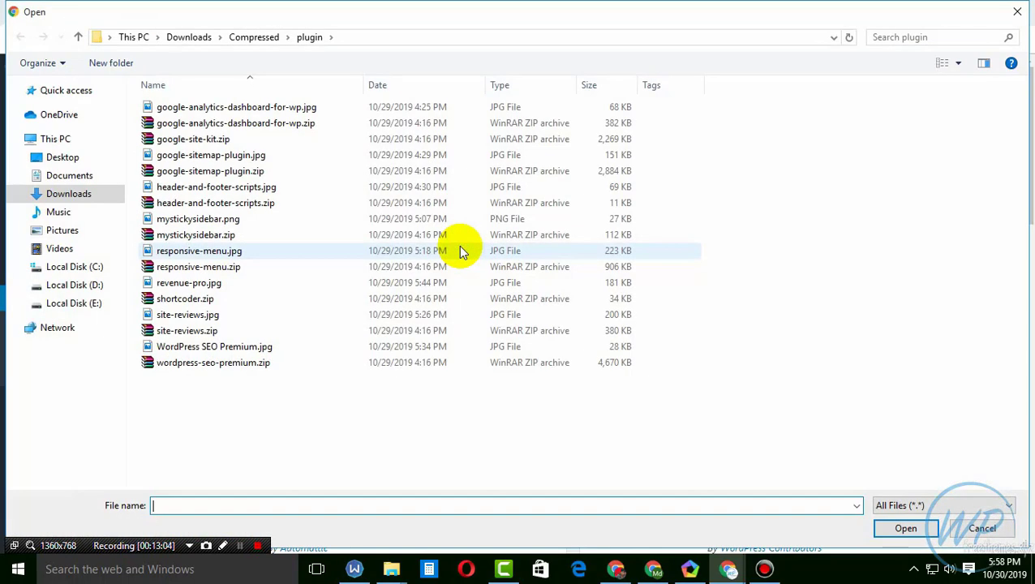
left_click(187, 365)
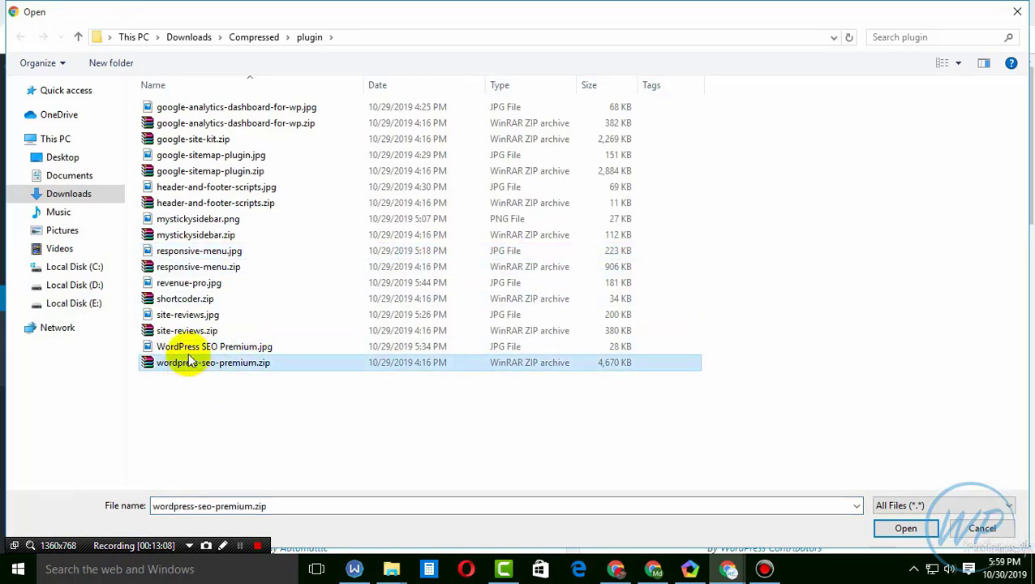
left_click(203, 347)
right_click(201, 347)
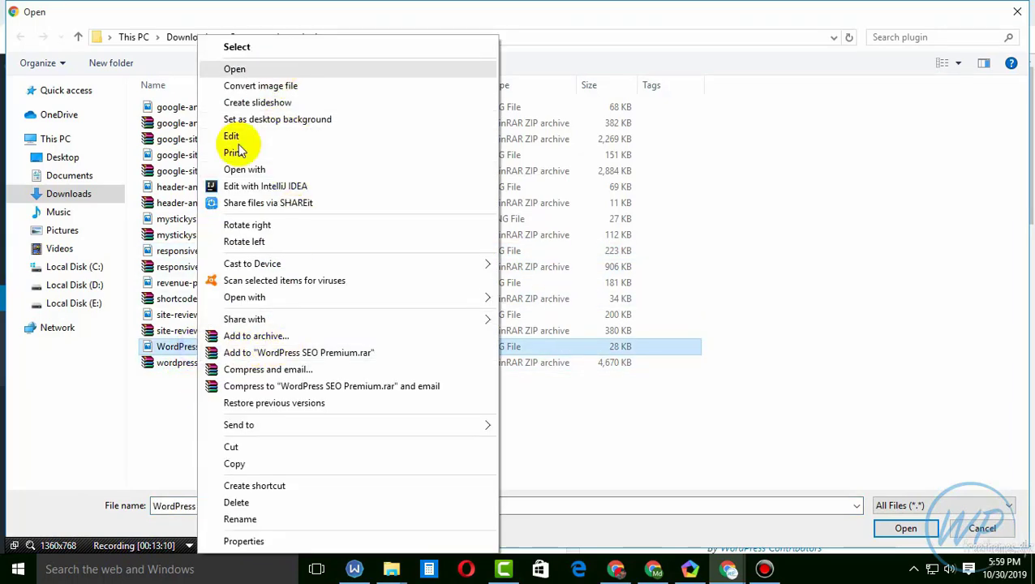
left_click(270, 70)
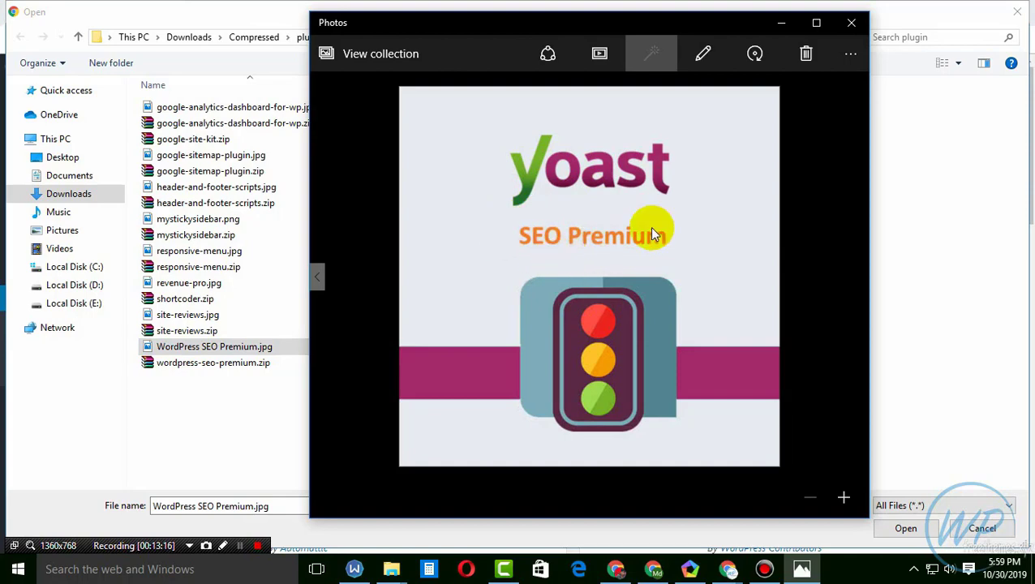
left_click(851, 27)
double_click(216, 364)
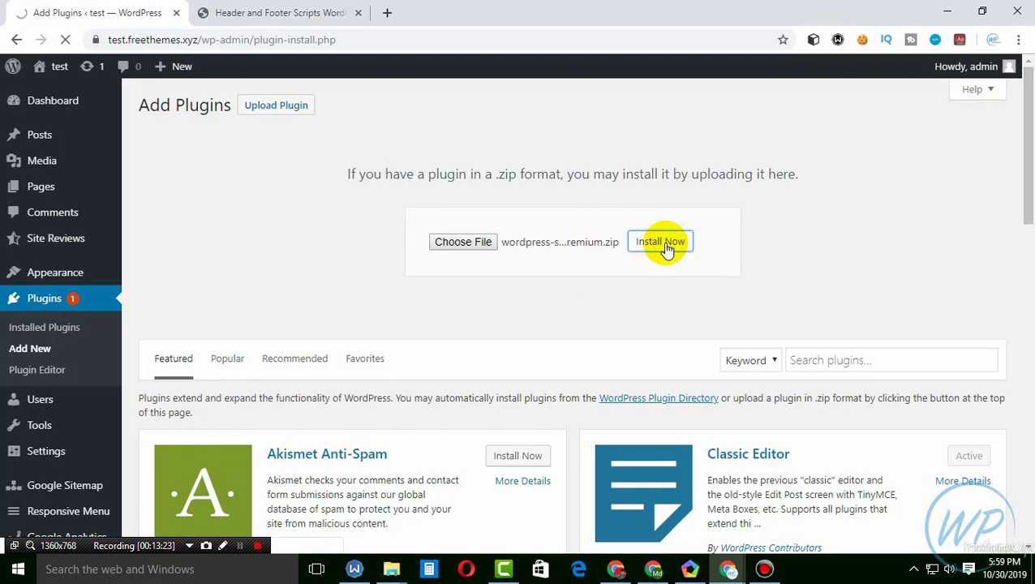
Open freethemes.xyz in a new browser tab while checking on the plugin installation
left_click(388, 12)
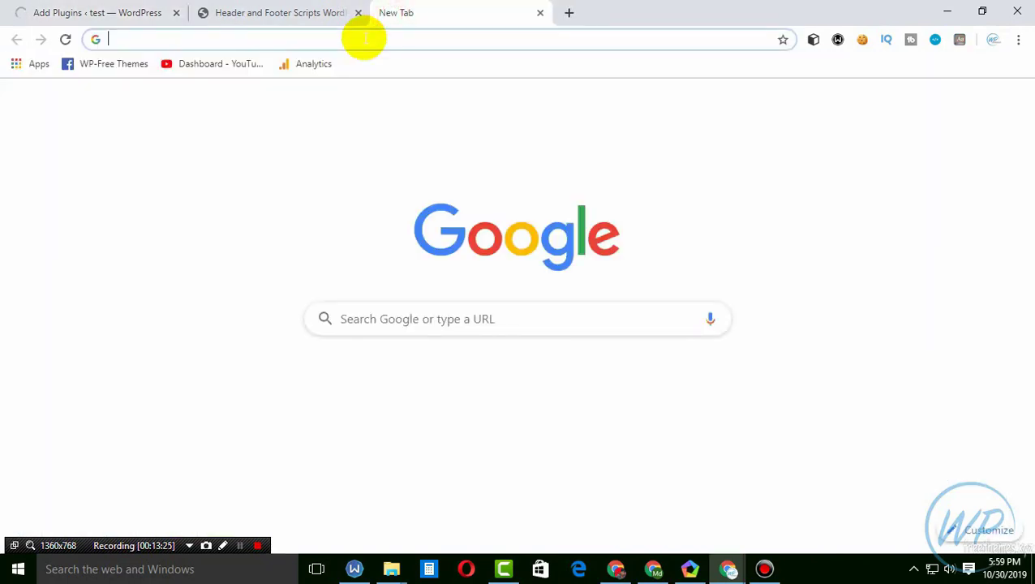
type("freethemes.xyz")
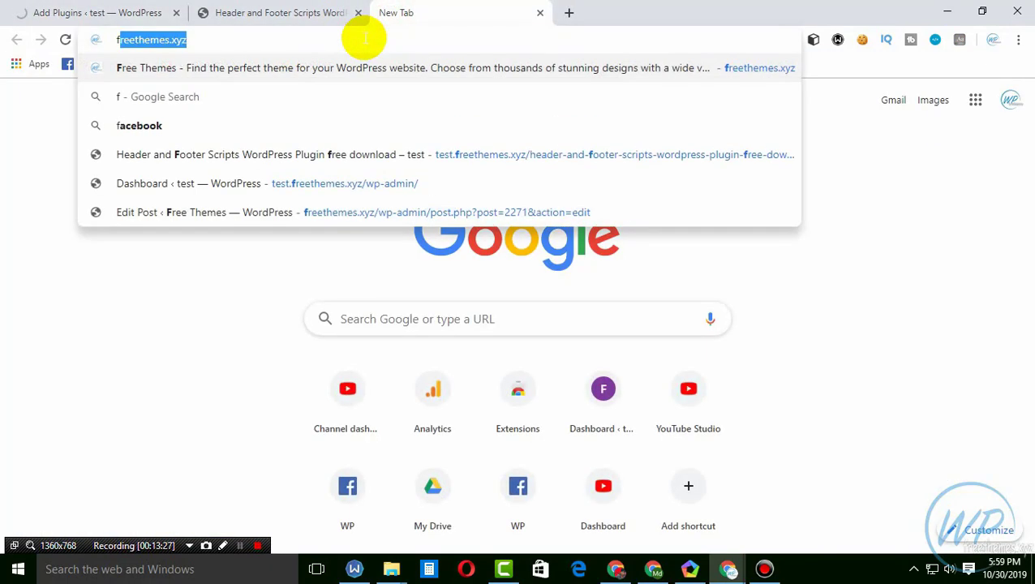
key("Return")
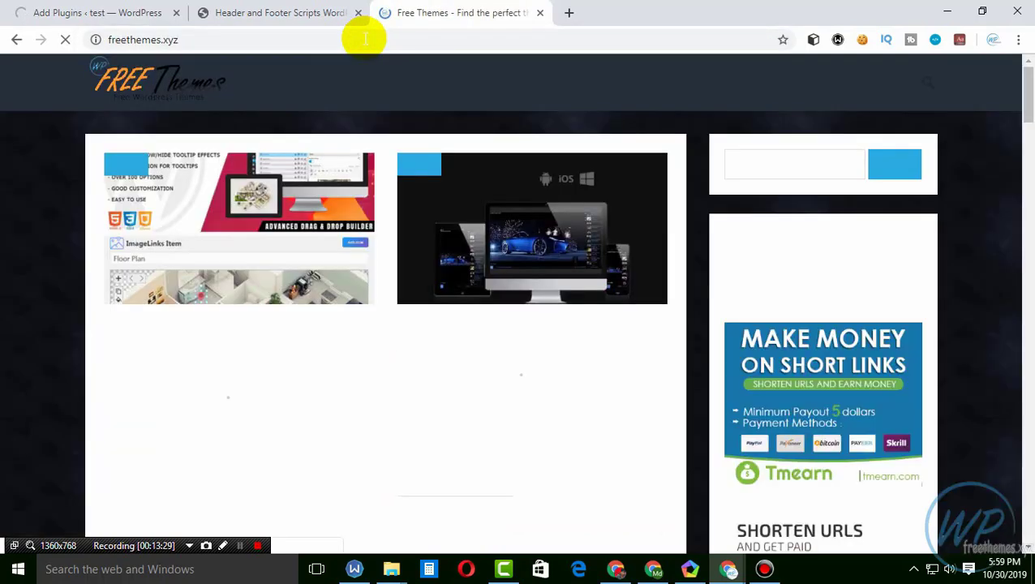
left_click(144, 12)
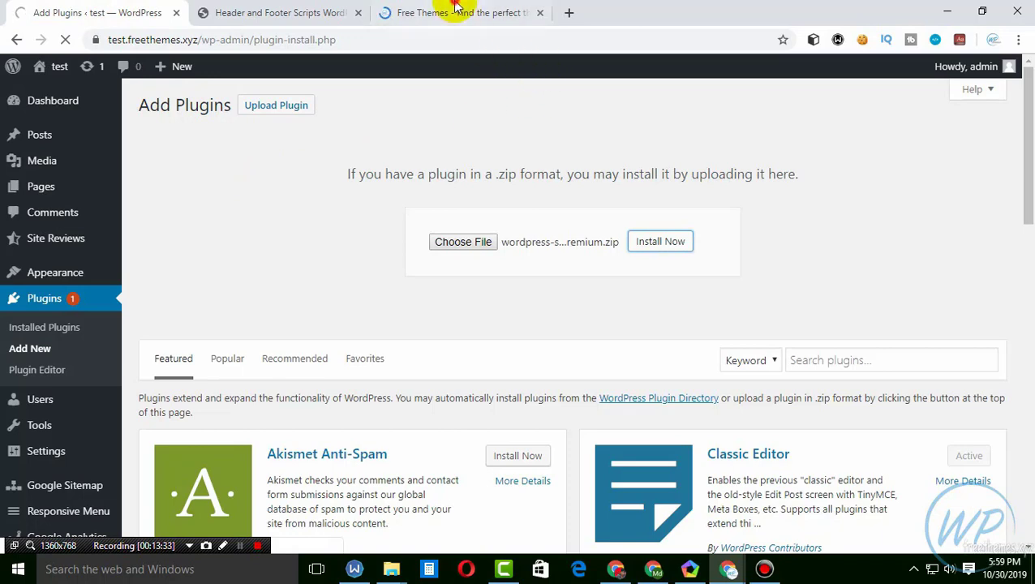
left_click(477, 11)
Search the site for "seo" and view the download links of the Yoast SEO Premium plugin post
left_click(803, 164)
type("seo")
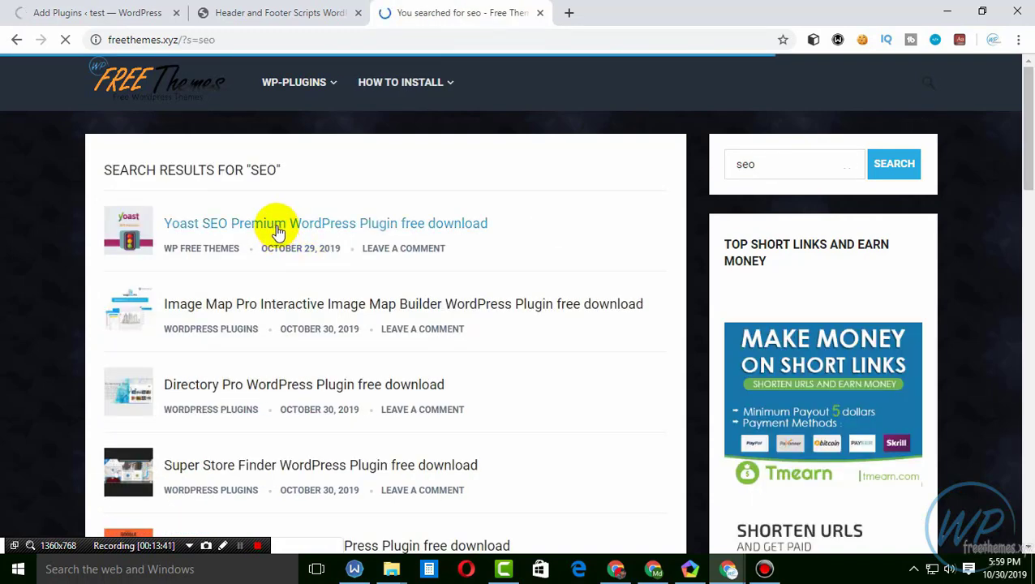
left_click(277, 230)
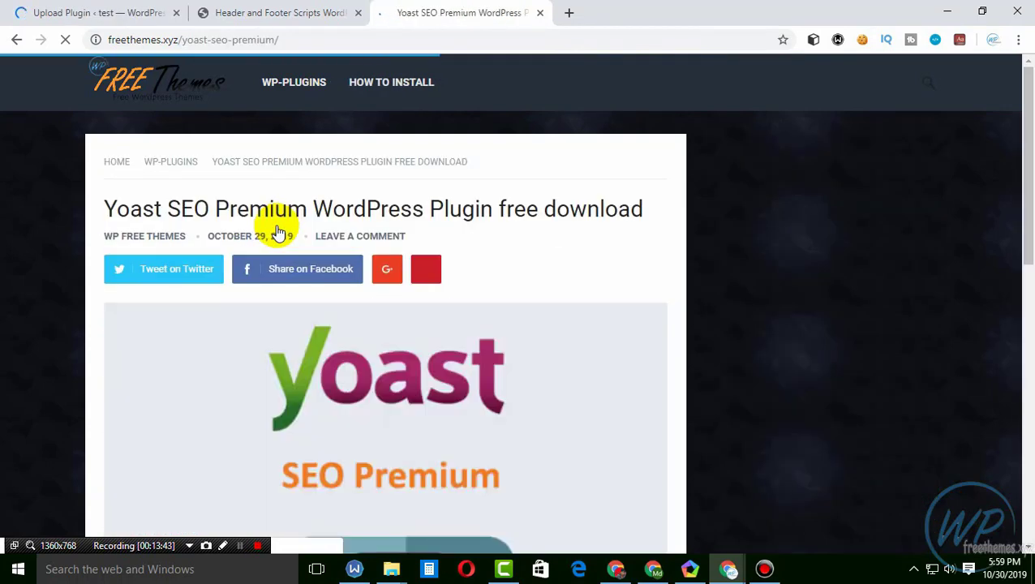
scroll(297, 295, "down", 5)
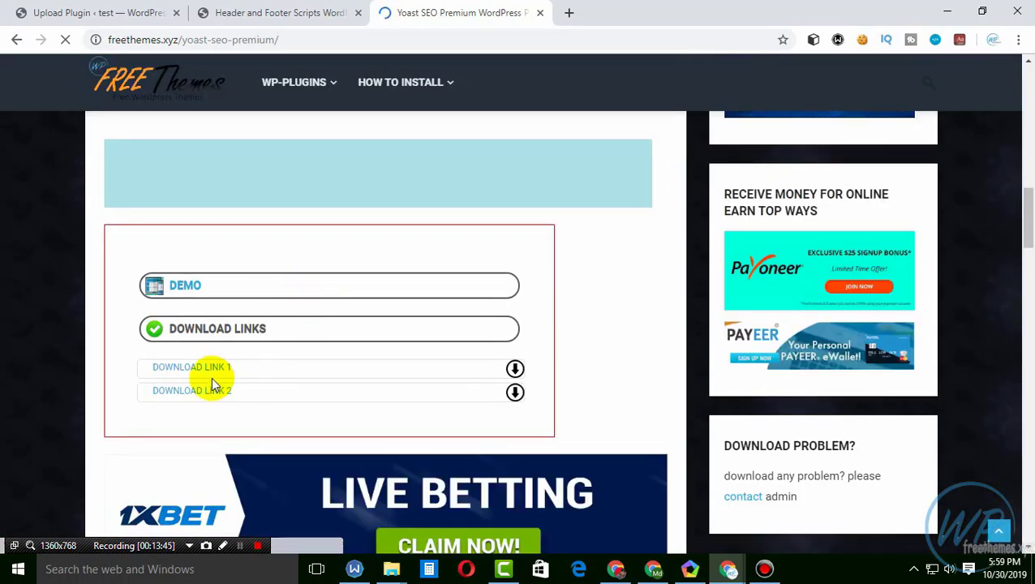
Activate the uploaded Yoast SEO Premium plugin and open its general settings page
left_click(123, 13)
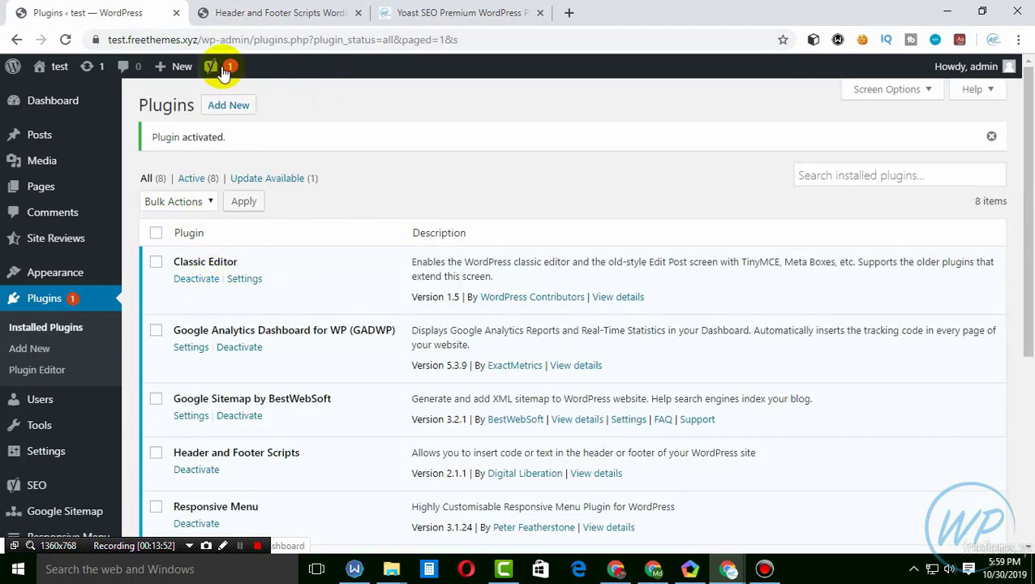
left_click(222, 71)
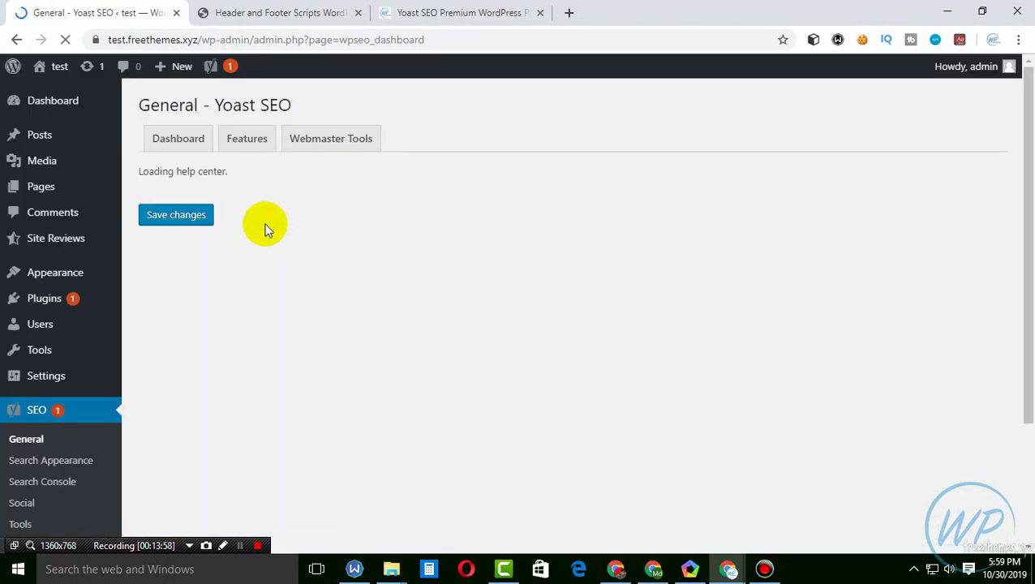
Close the freethemes.xyz plugin page and return to the Yoast SEO general settings
left_click(435, 20)
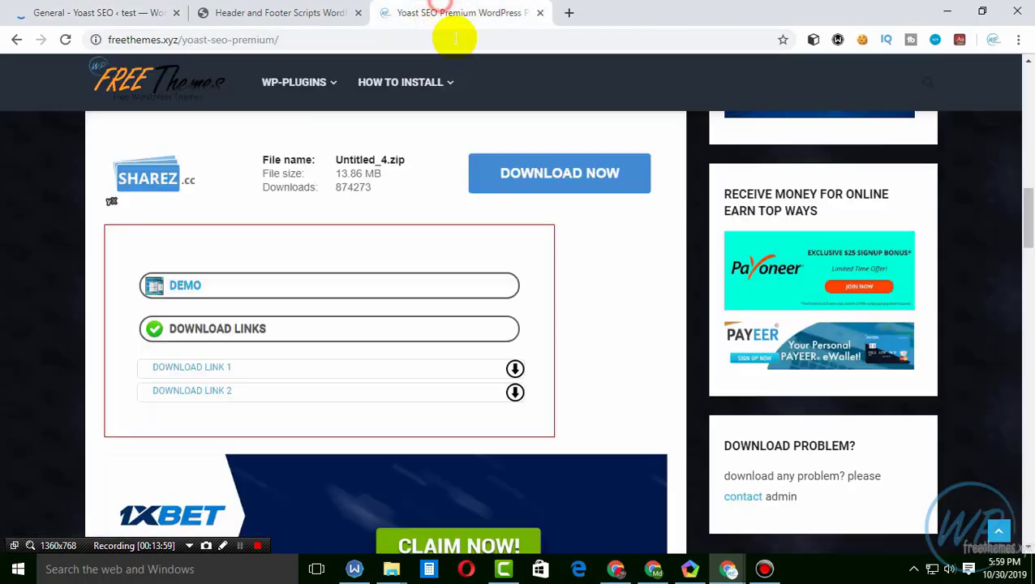
left_click(542, 13)
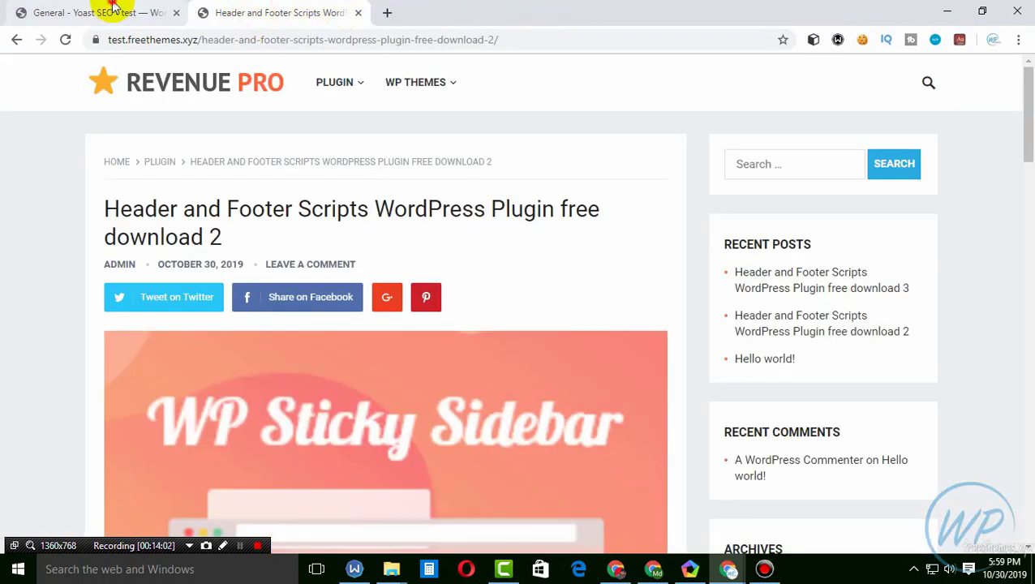
left_click(111, 14)
Examine the problem reported on the Yoast SEO dashboard about duplicate XML sitemaps and locate the Google Sitemap plugin
double_click(193, 329)
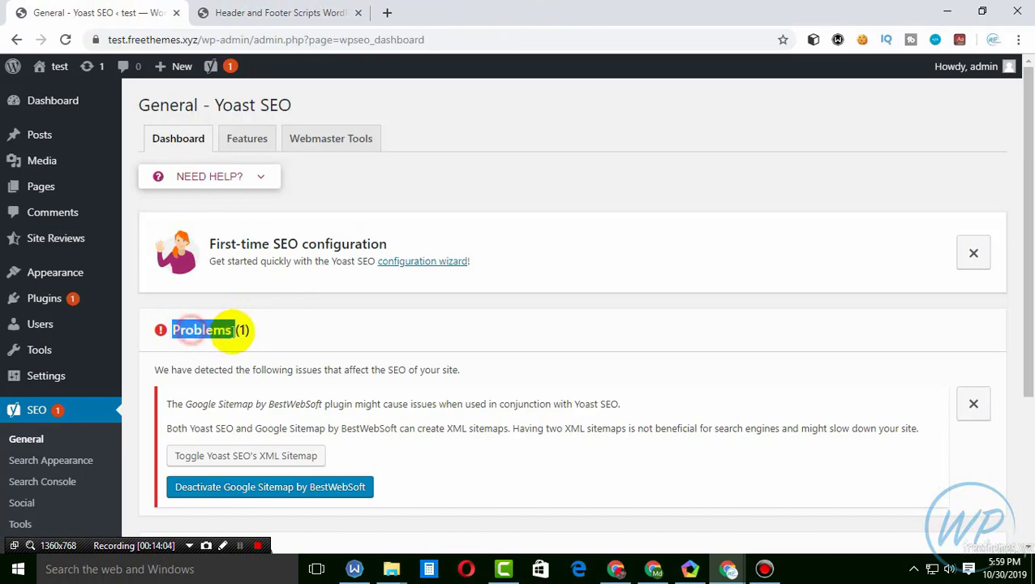
scroll(242, 329, "down", 3)
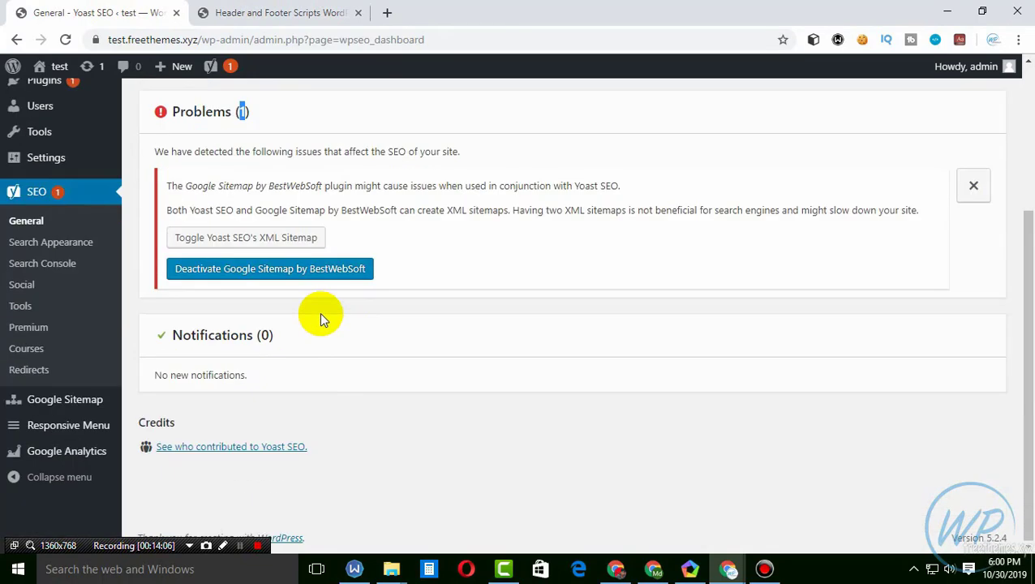
scroll(276, 251, "up", 3)
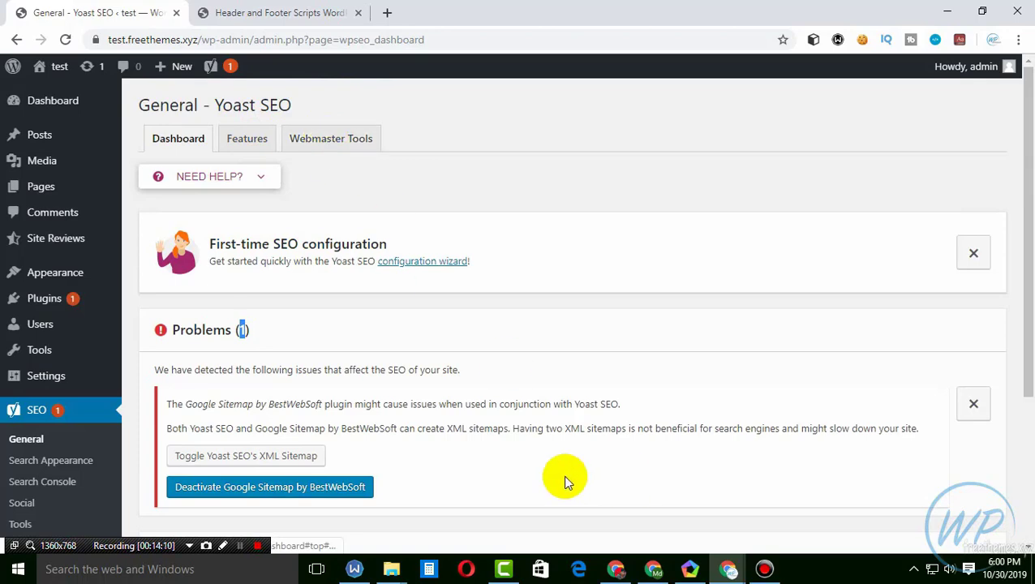
left_click_drag(446, 429, 489, 430)
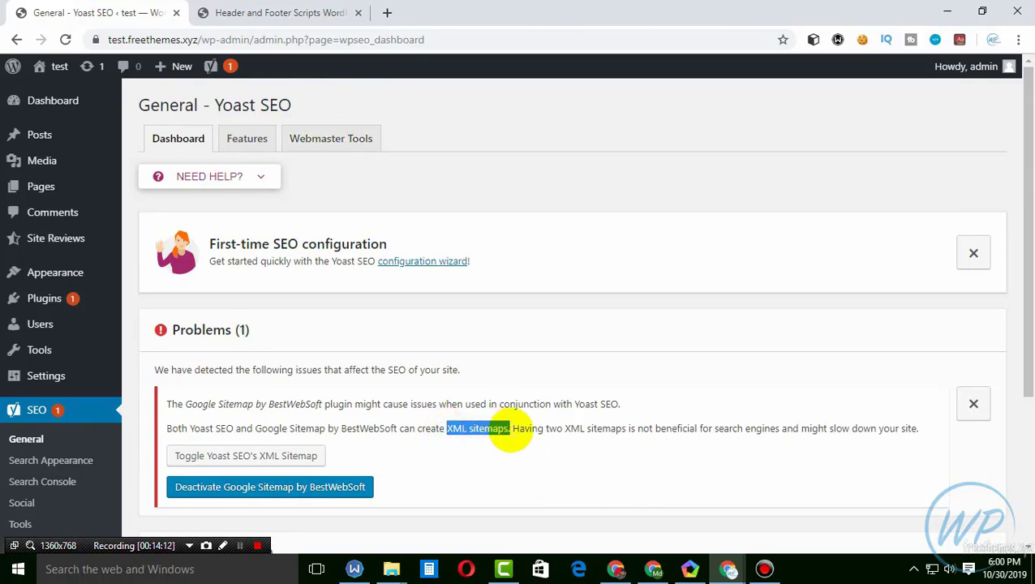
scroll(24, 405, "down", 3)
mouse_move(74, 411)
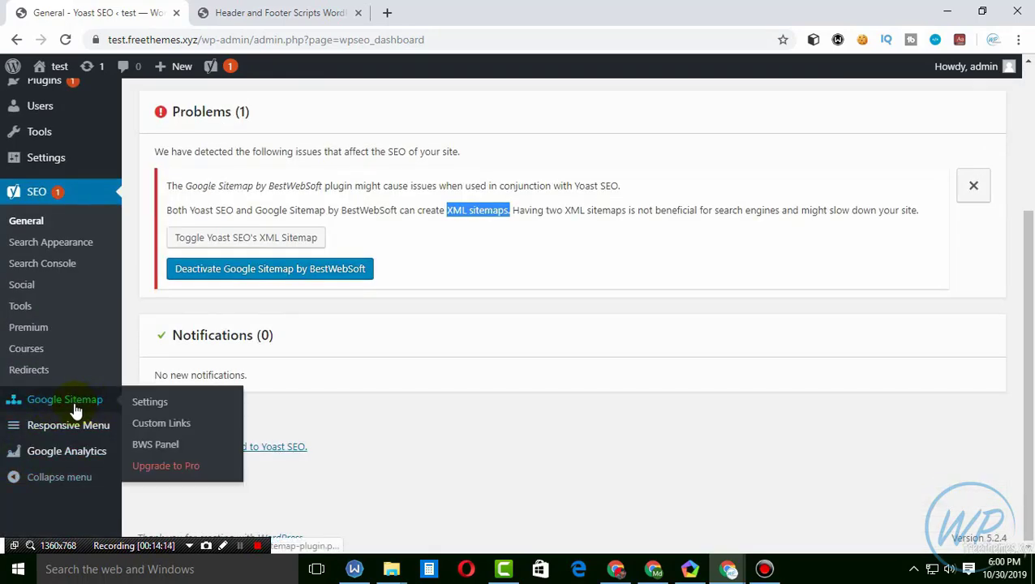
scroll(438, 300, "up", 3)
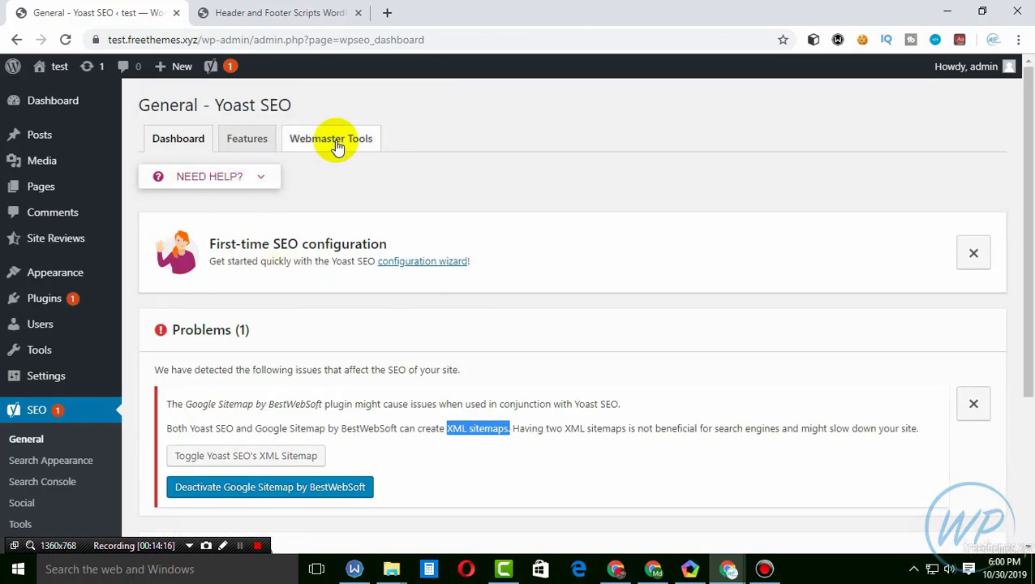
Turn off the XML sitemaps feature in Yoast SEO and save the changes
left_click(248, 138)
scroll(219, 316, "down", 3)
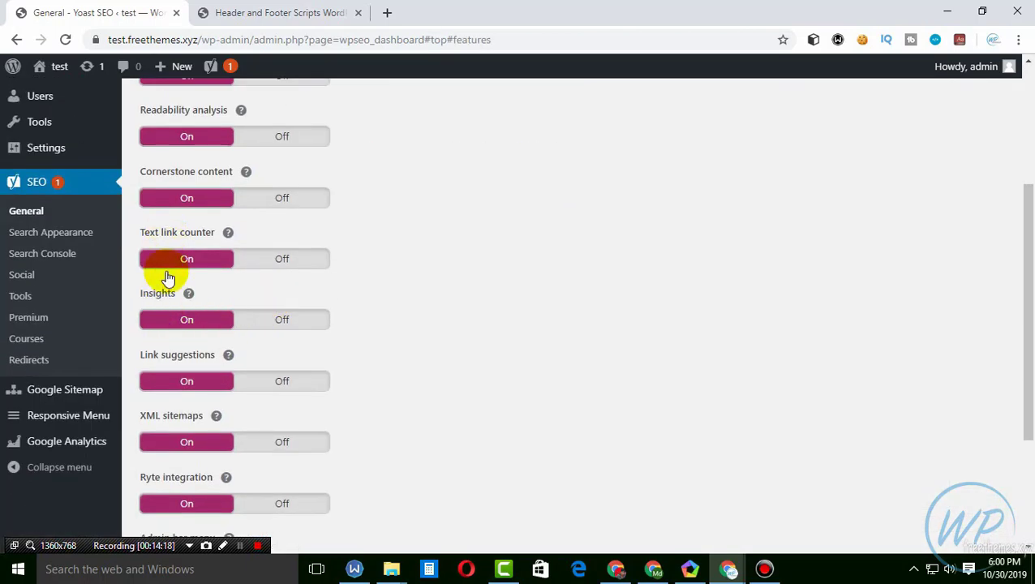
left_click(280, 442)
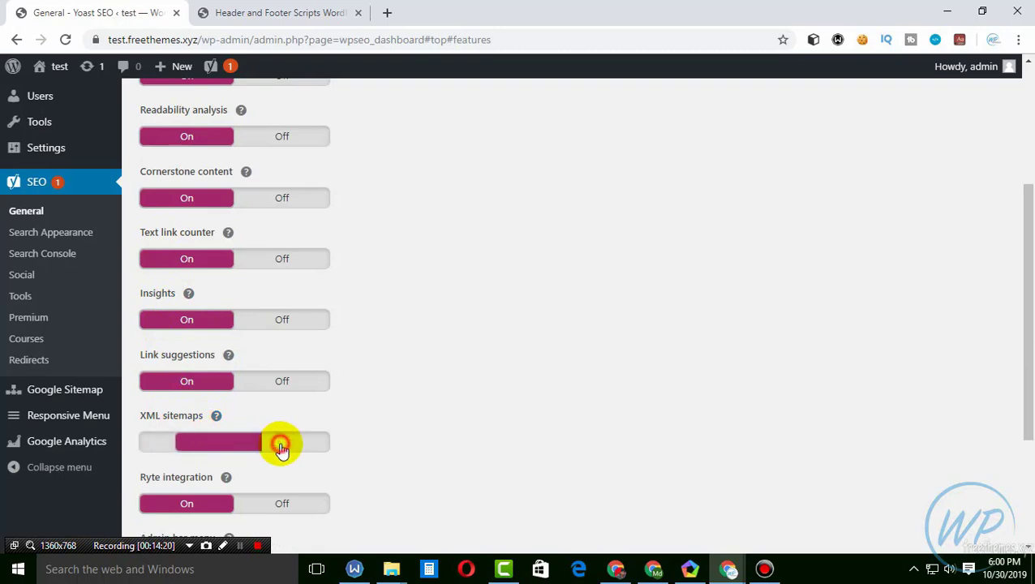
scroll(379, 409, "up", 3)
scroll(340, 287, "down", 5)
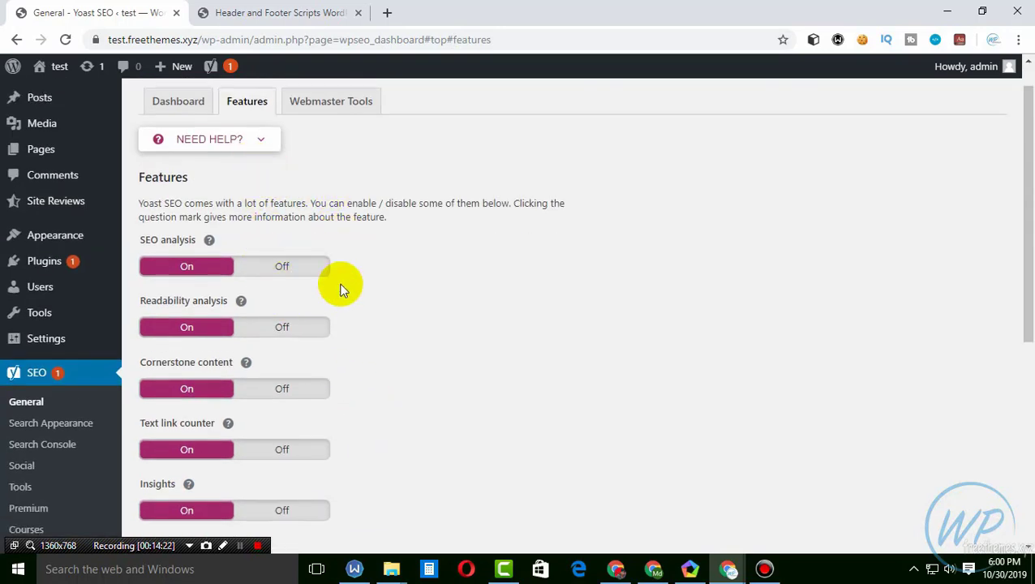
left_click(173, 477)
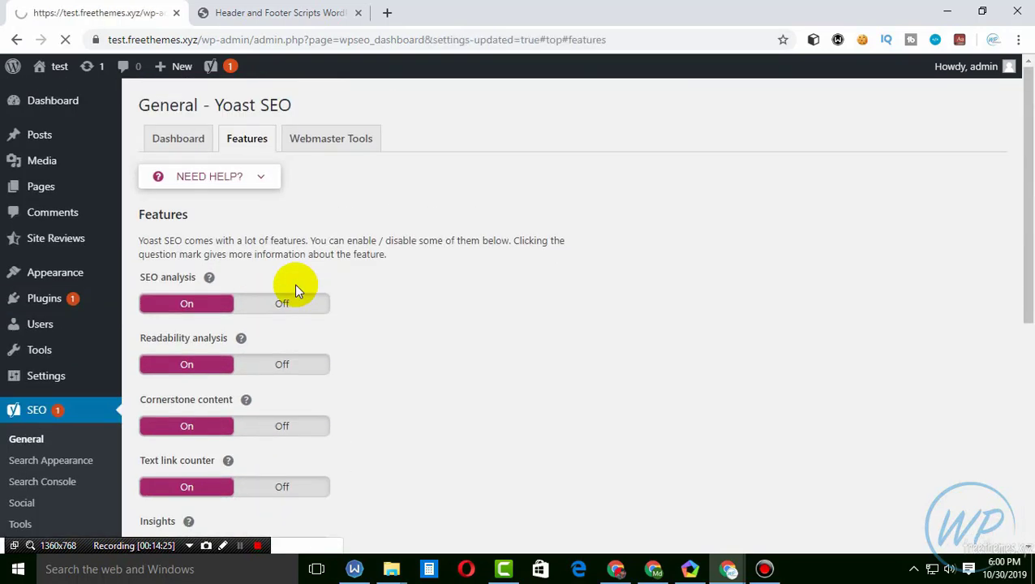
Reopen the Yoast SEO dashboard and check its Problems and Notifications sections
mouse_move(212, 66)
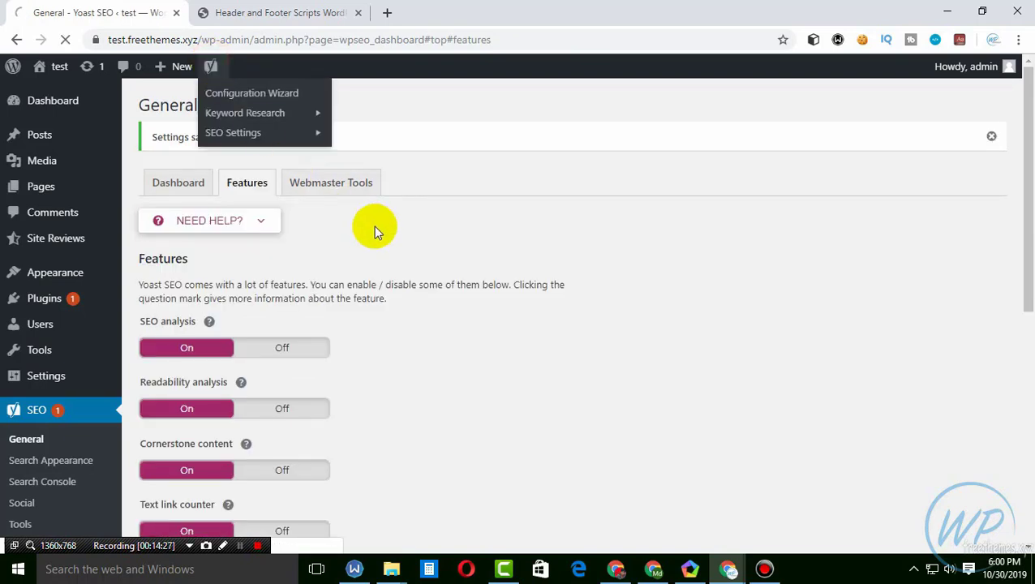
scroll(353, 309, "down", 2)
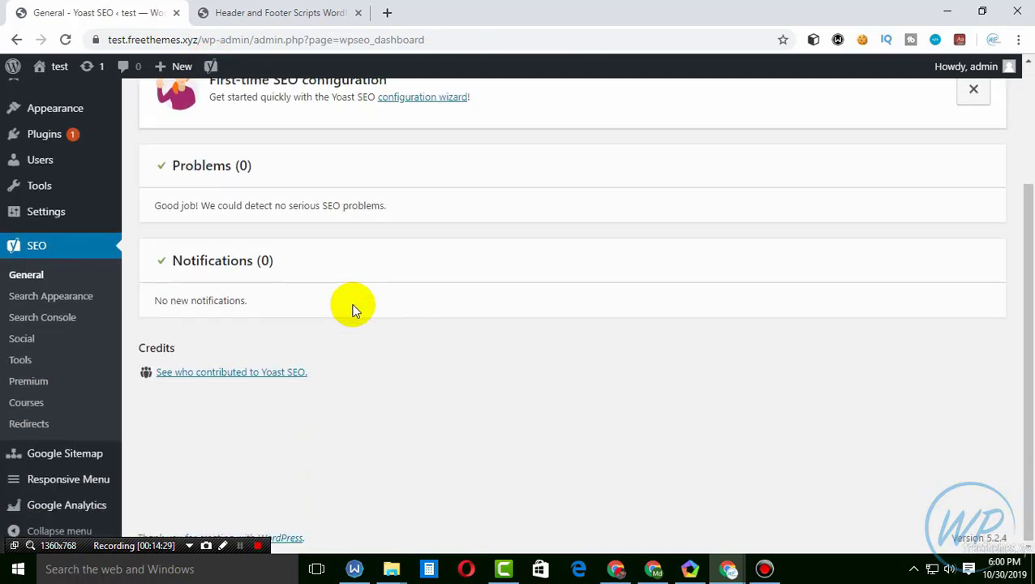
scroll(200, 233, "up", 2)
double_click(203, 330)
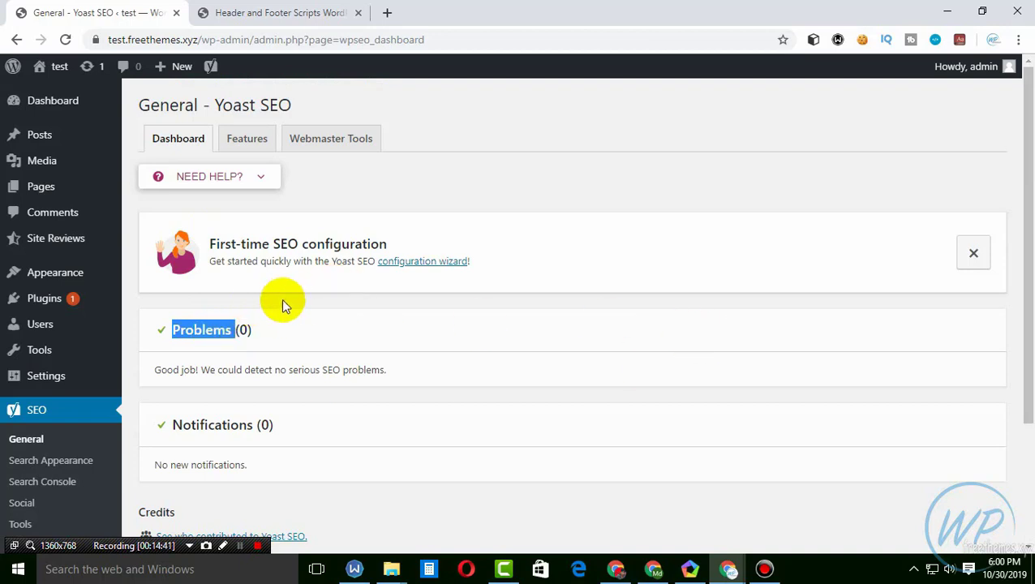
scroll(341, 324, "down", 3)
scroll(316, 363, "up", 3)
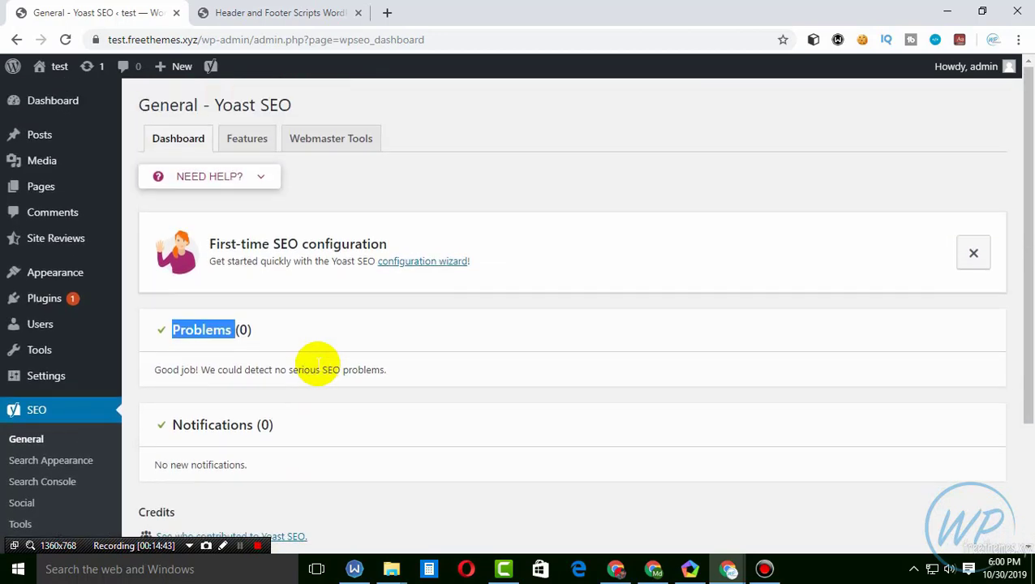
View the Webmaster Tools verification fields for Baidu, Bing, Google and Yandex
left_click(329, 144)
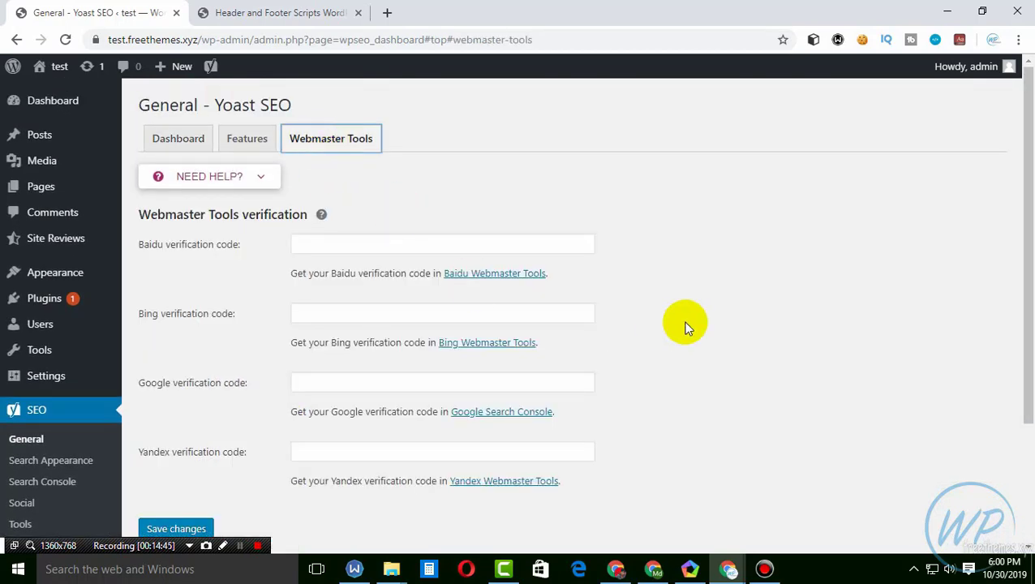
scroll(685, 326, "down", 2)
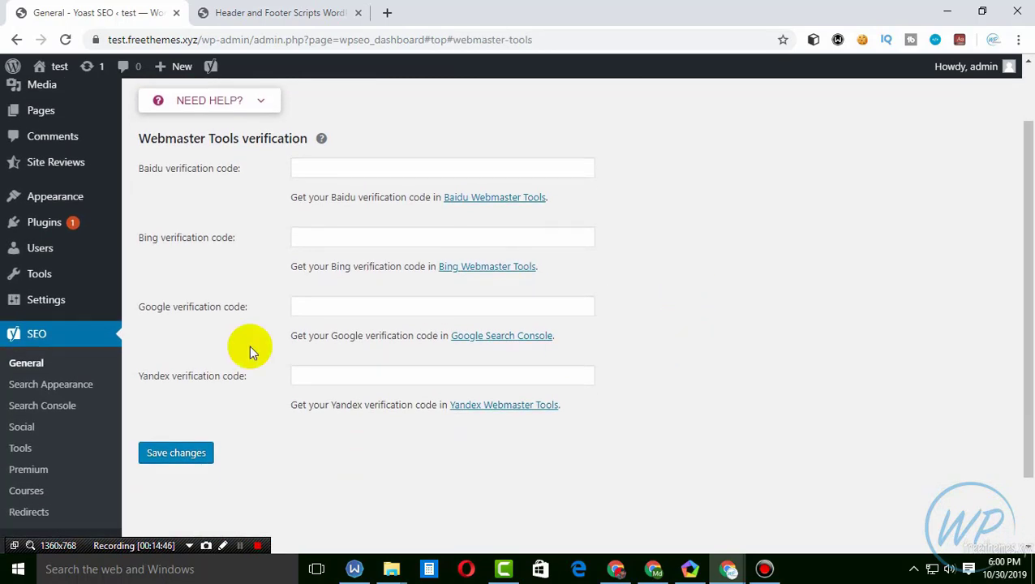
scroll(39, 114, "up", 2)
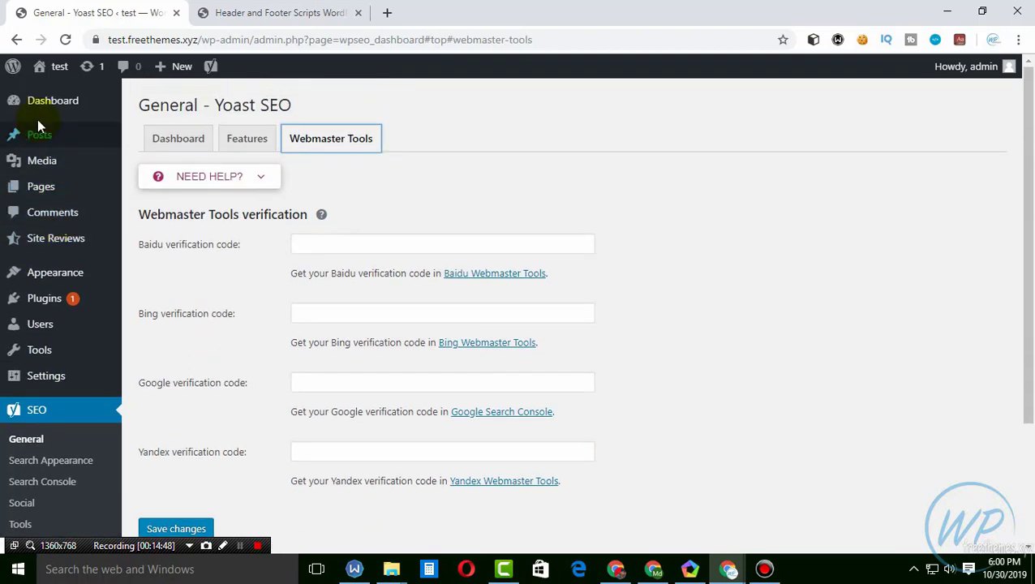
Open the list of all posts in a new browser tab and switch to it
mouse_move(41, 142)
middle_click(147, 139)
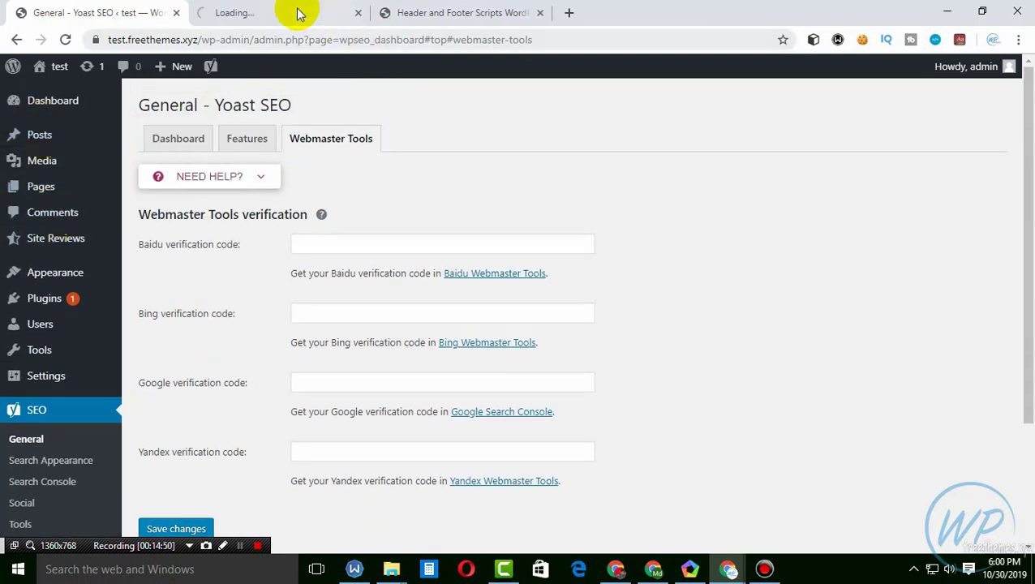
left_click(296, 13)
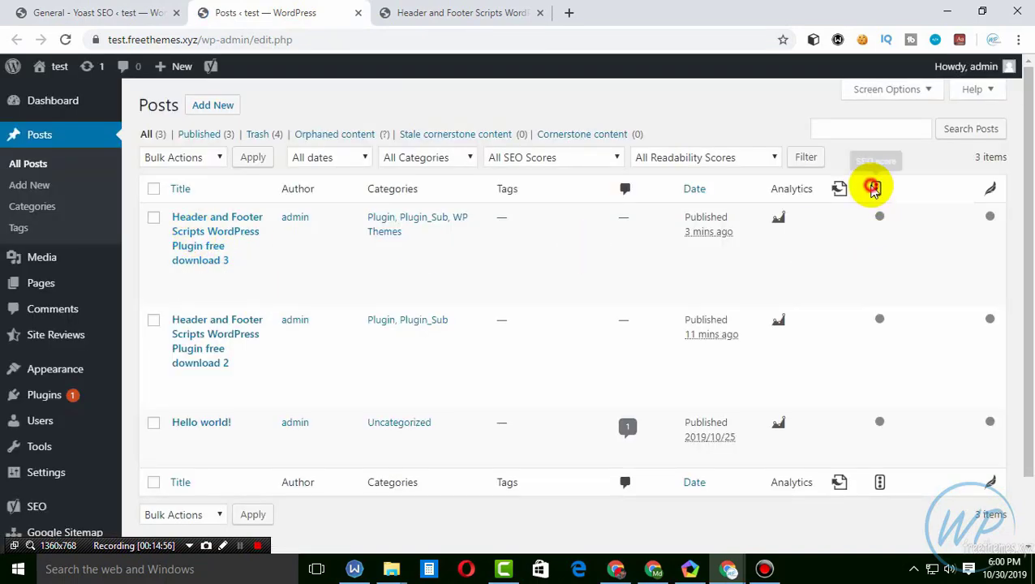
Open the post "Header and Footer Scripts WordPress Plugin free download 3" for editing and go to its Yoast SEO focus keyphrase
double_click(874, 195)
left_click(197, 233)
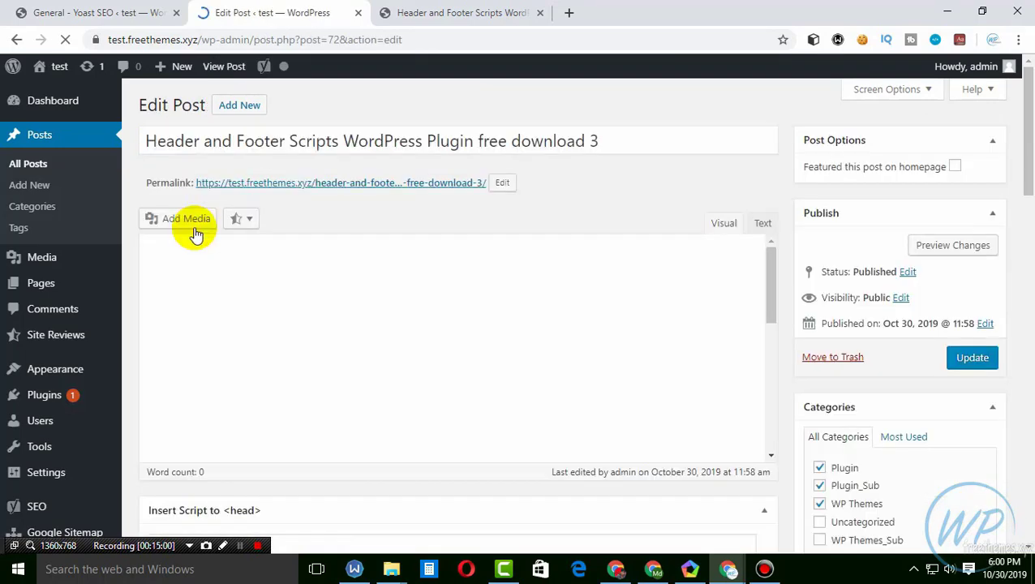
scroll(824, 276, "down", 5)
scroll(762, 323, "down", 15)
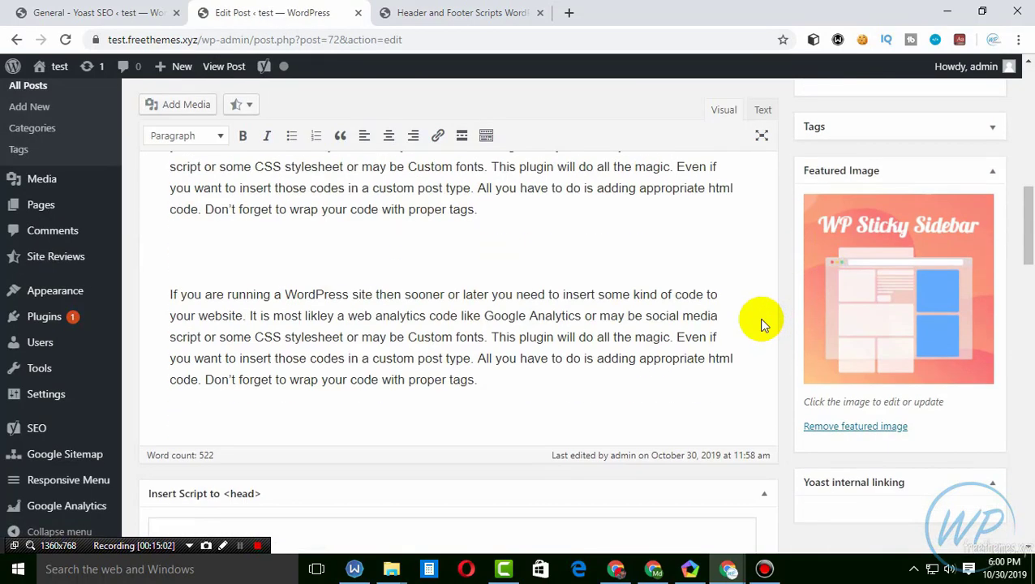
scroll(754, 323, "up", 5)
scroll(754, 323, "up", 5)
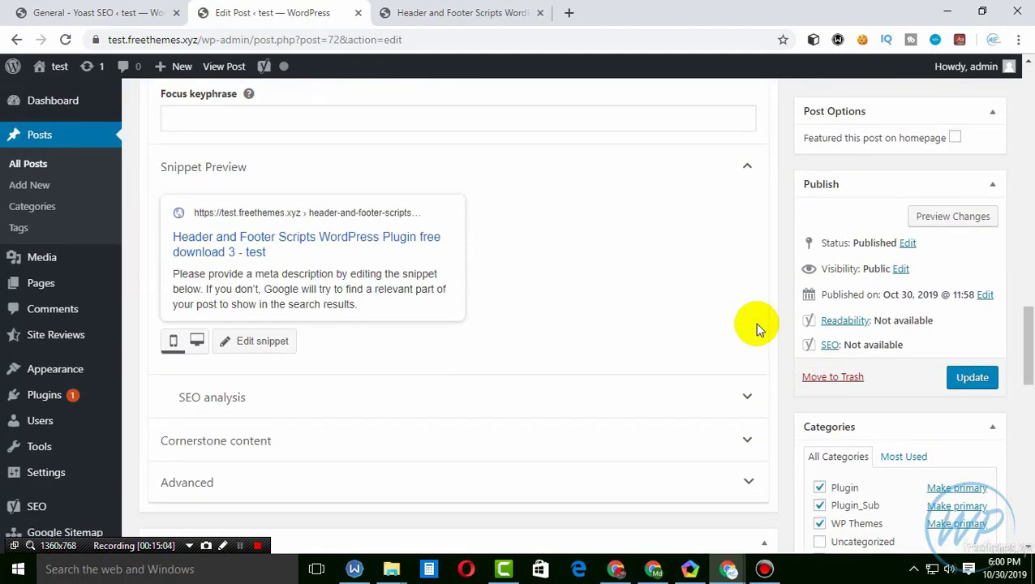
left_click(307, 345)
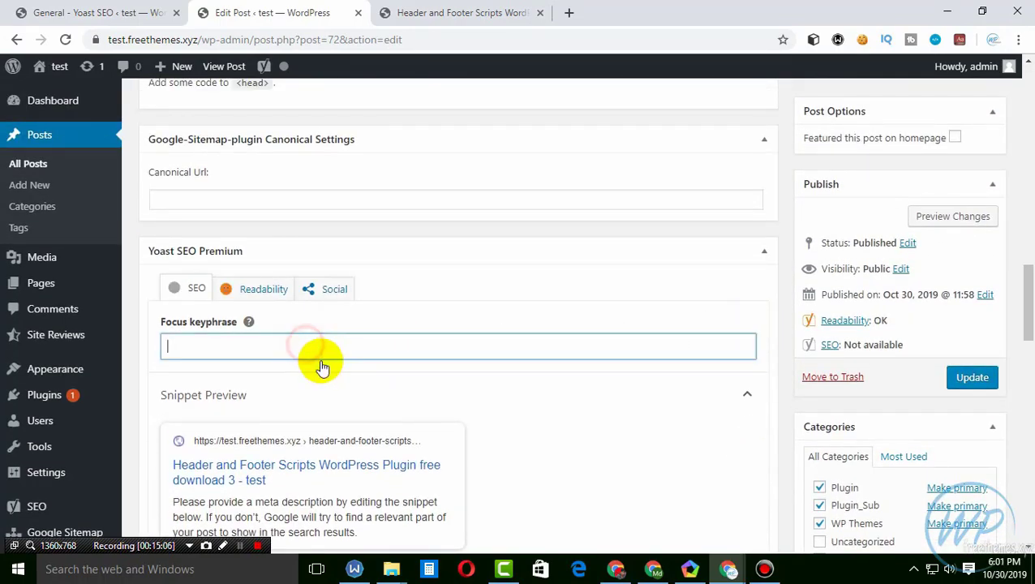
Copy "Header and Footer Scripts" from the post title and set it as the permalink slug
scroll(332, 377, "down", 2)
scroll(321, 370, "up", 10)
scroll(322, 253, "up", 2)
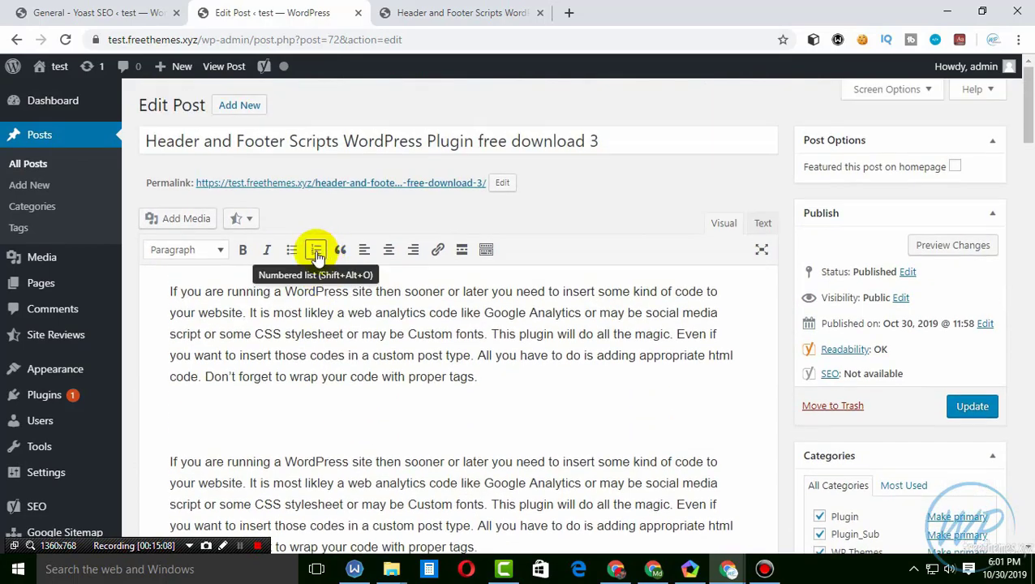
left_click_drag(144, 140, 339, 142)
key("ctrl+c")
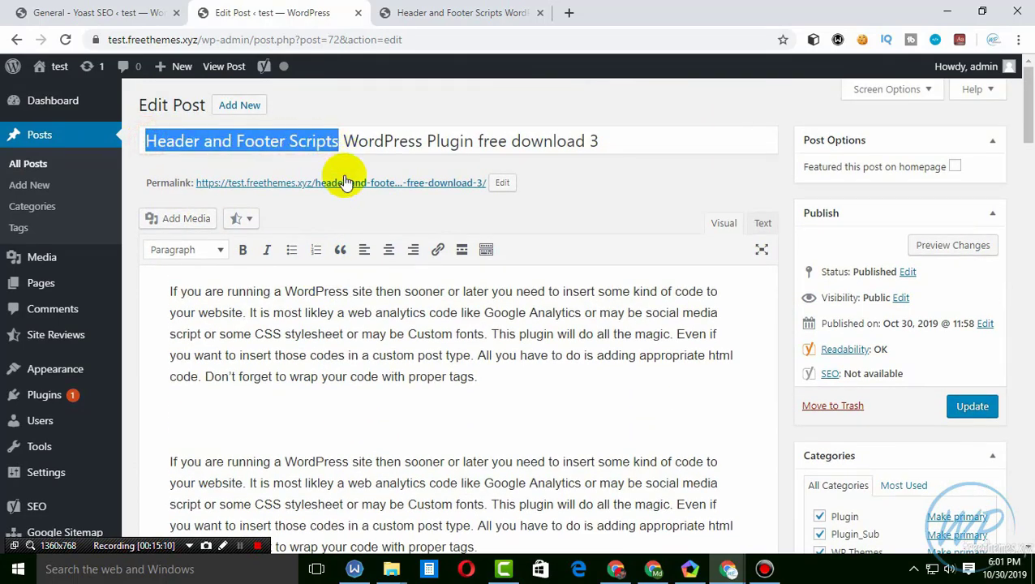
scroll(358, 295, "down", 12)
scroll(362, 316, "up", 12)
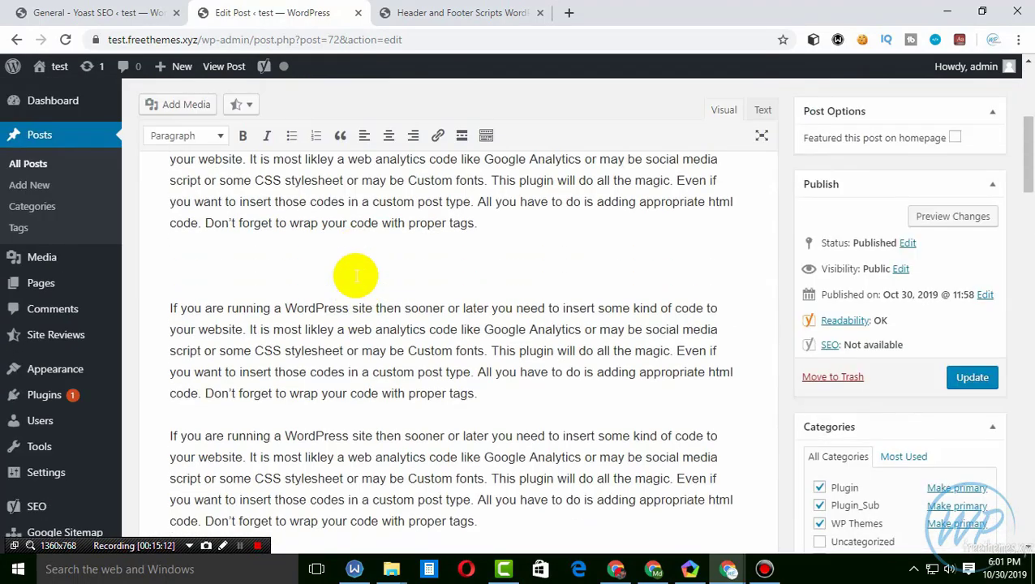
left_click(498, 183)
key("ctrl+a")
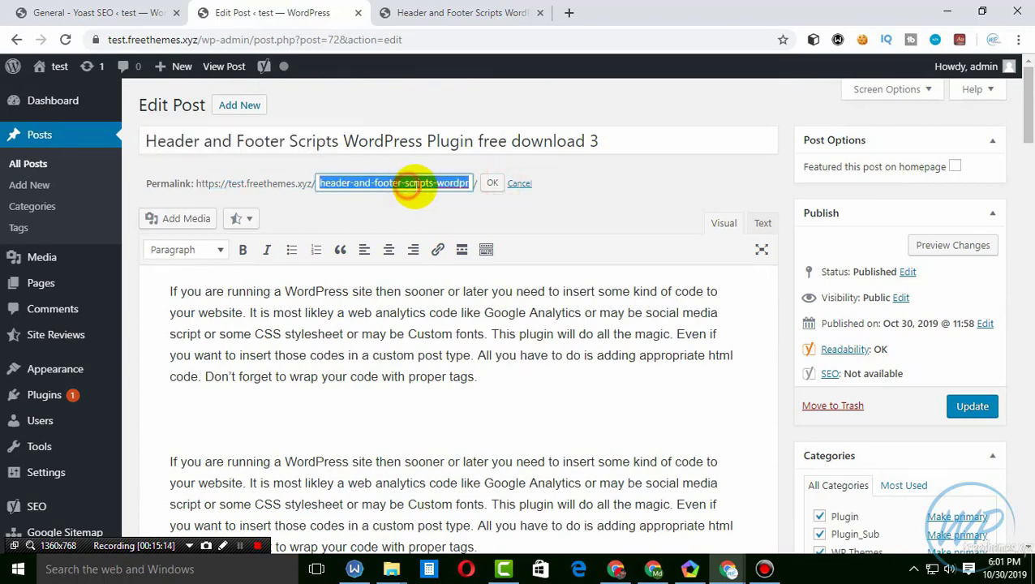
key("ctrl+v")
left_click(492, 184)
Set the Yoast SEO focus keyphrase to "Header and Footer Scripts"
scroll(485, 340, "down", 15)
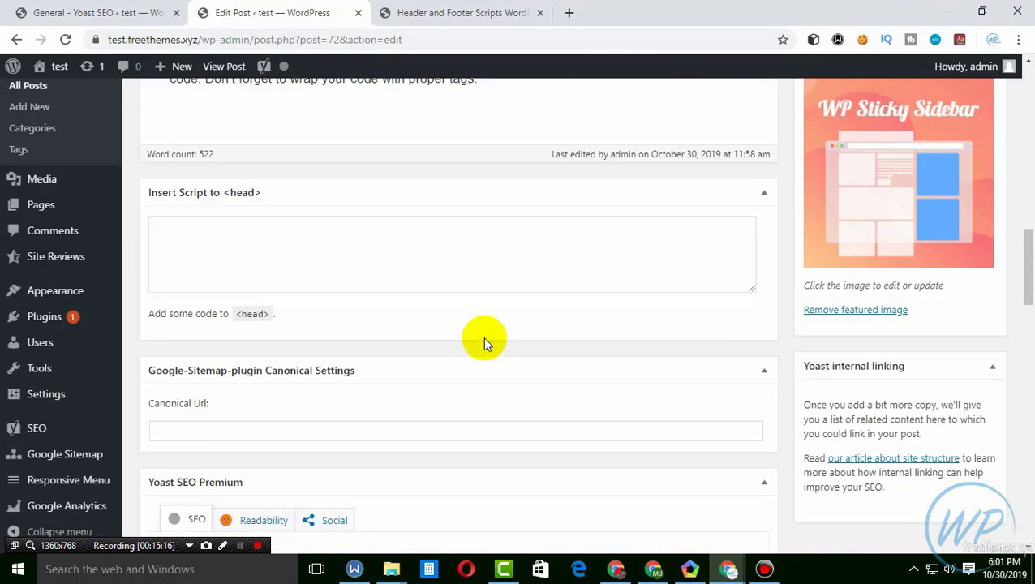
scroll(485, 341, "up", 4)
left_click(252, 197)
key("ctrl+v")
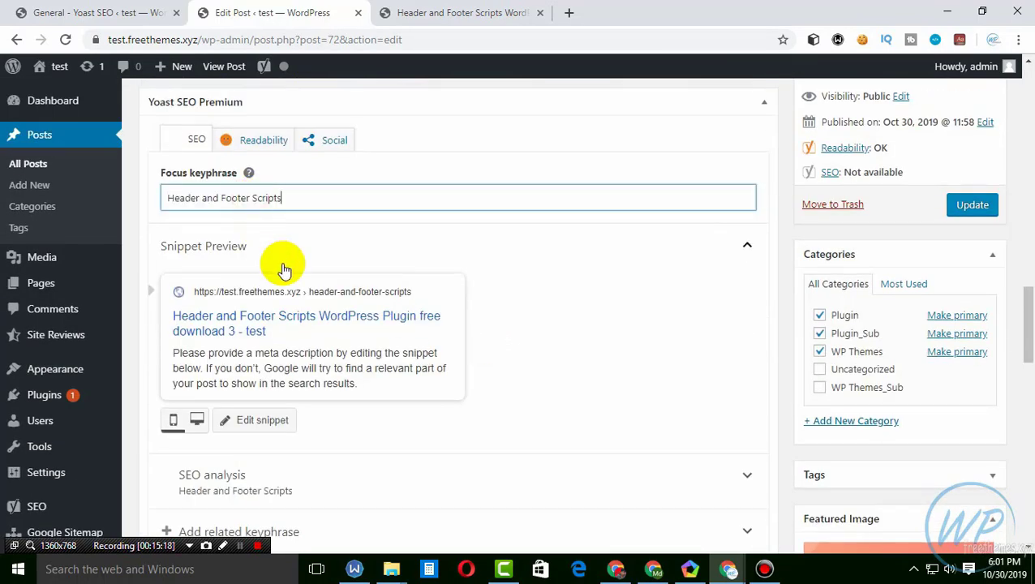
Open the snippet editor and enter "Header and Footer Scripts" as the meta description
scroll(254, 289, "down", 1)
left_click(261, 282)
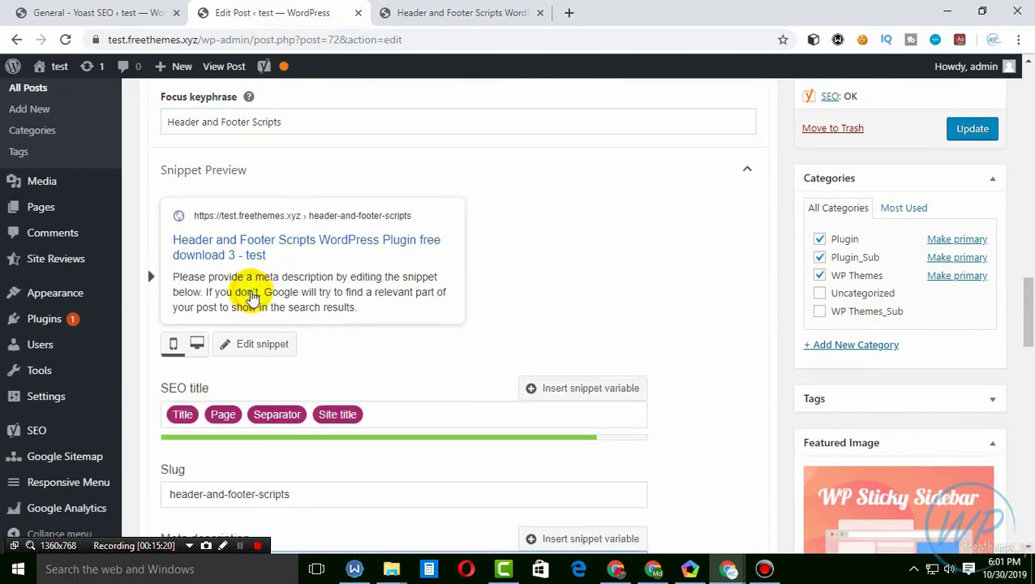
scroll(261, 319, "down", 3)
key("ctrl+v")
scroll(300, 284, "up", 9)
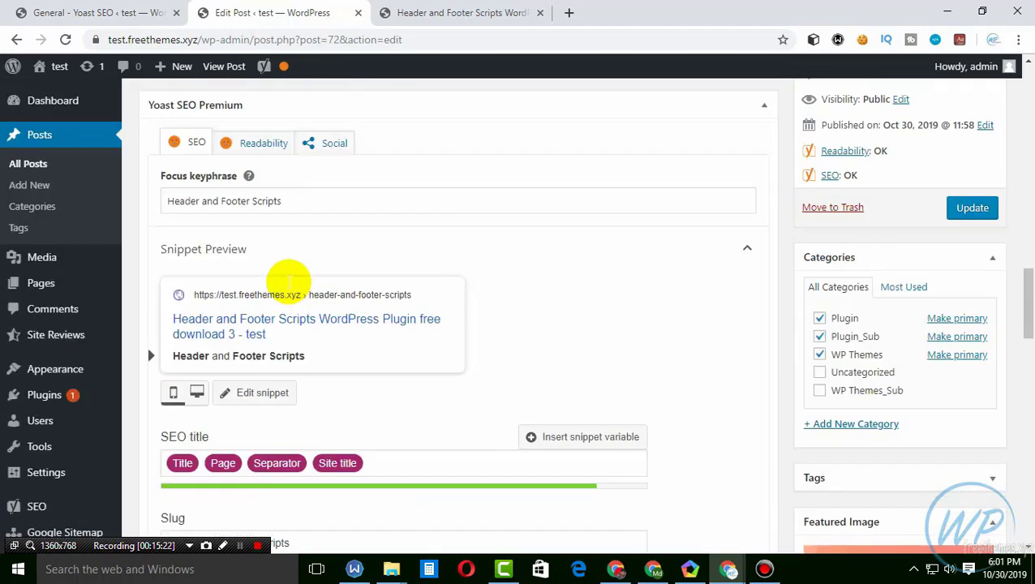
Append the post's opening text to the meta description, from "If you are running a WordPress site" through "It is most likley a"
scroll(290, 272, "up", 5)
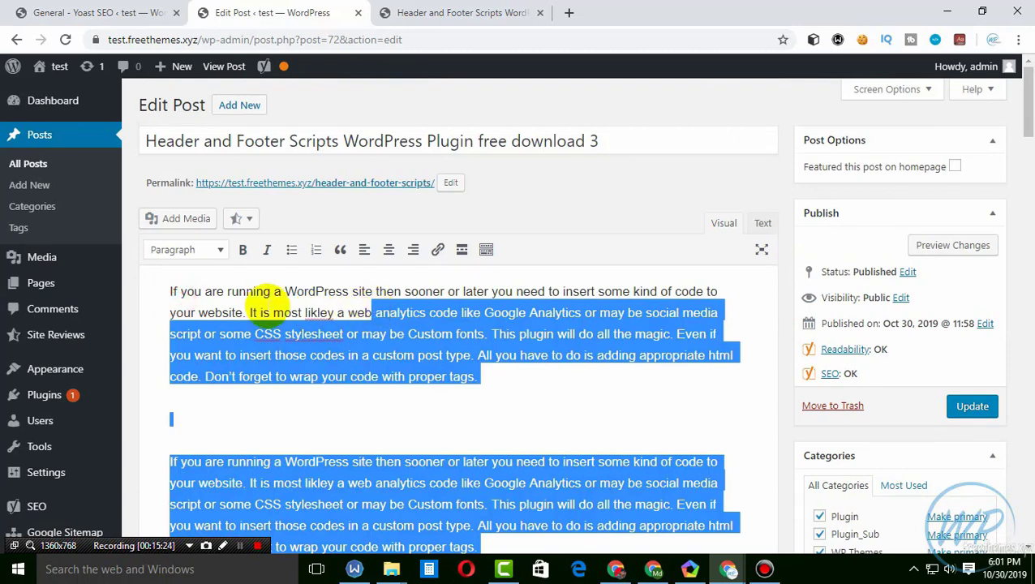
left_click(214, 294)
left_click(169, 290)
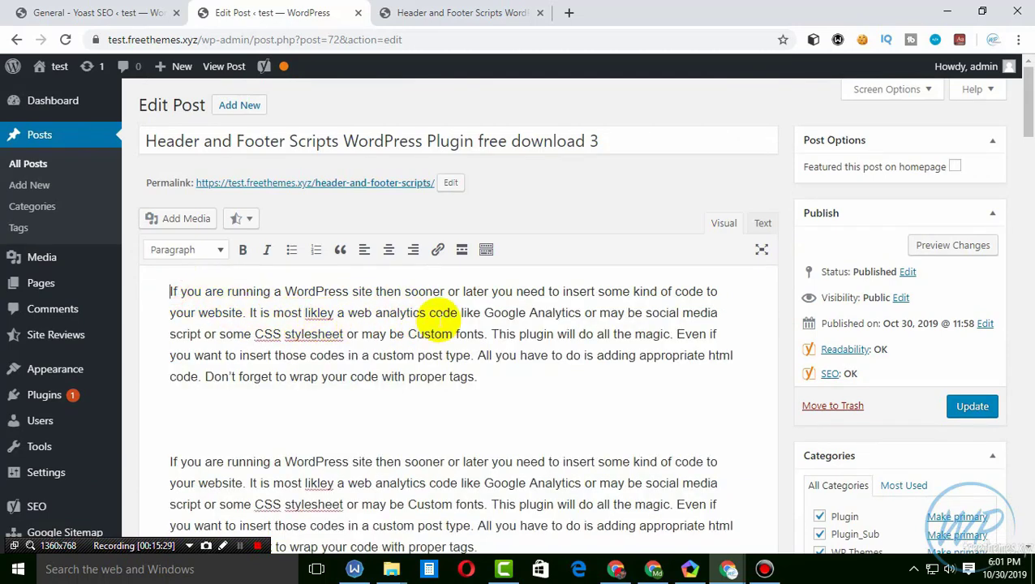
left_click_drag(432, 315, 170, 290)
key("ctrl+c")
scroll(349, 422, "down", 15)
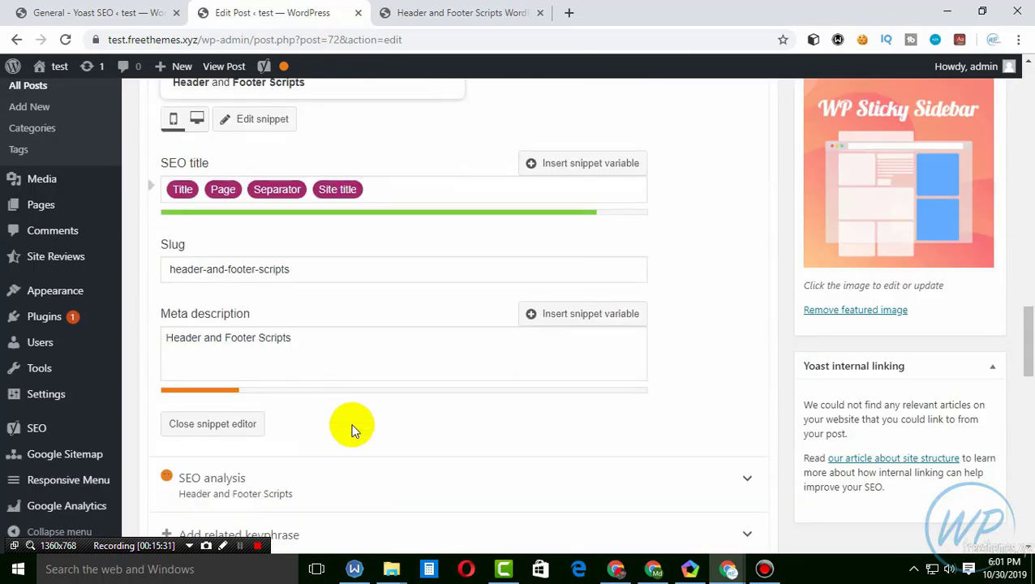
left_click(303, 230)
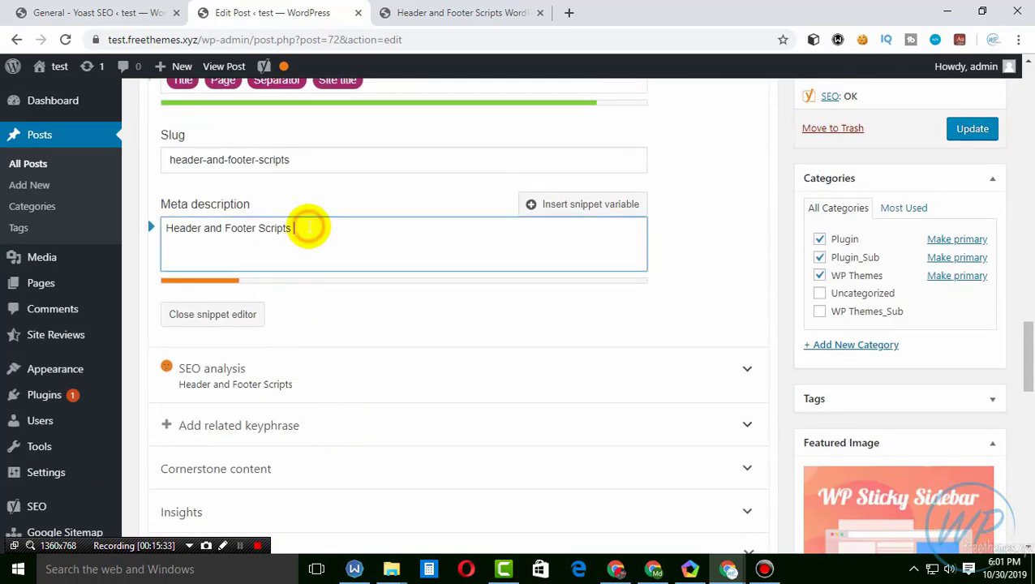
key("ctrl+v")
left_click_drag(439, 246, 596, 254)
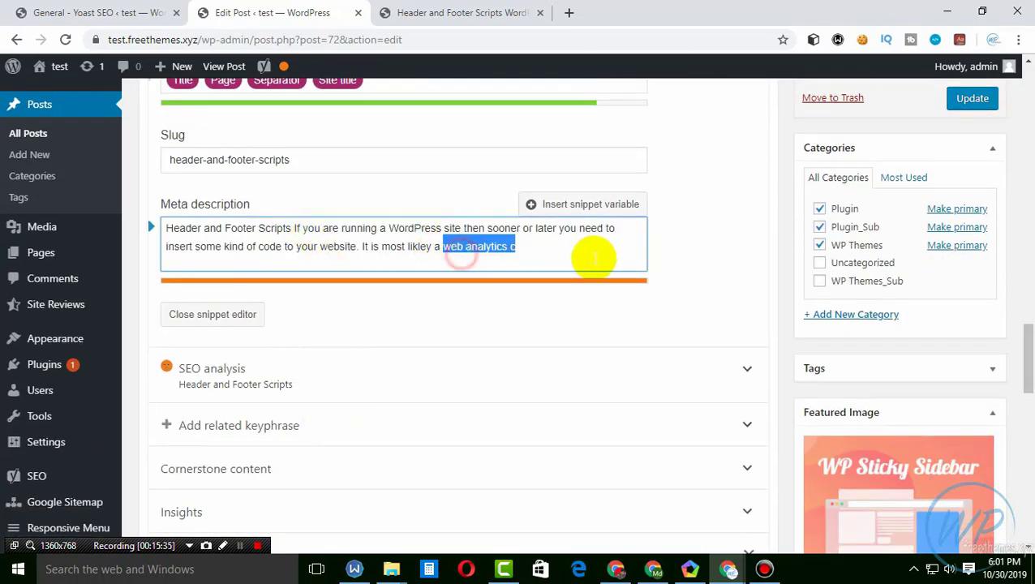
key("BackSpace")
Check the snippet preview, expand the SEO analysis and examine its listed problems, starting with outbound links
scroll(469, 367, "up", 7)
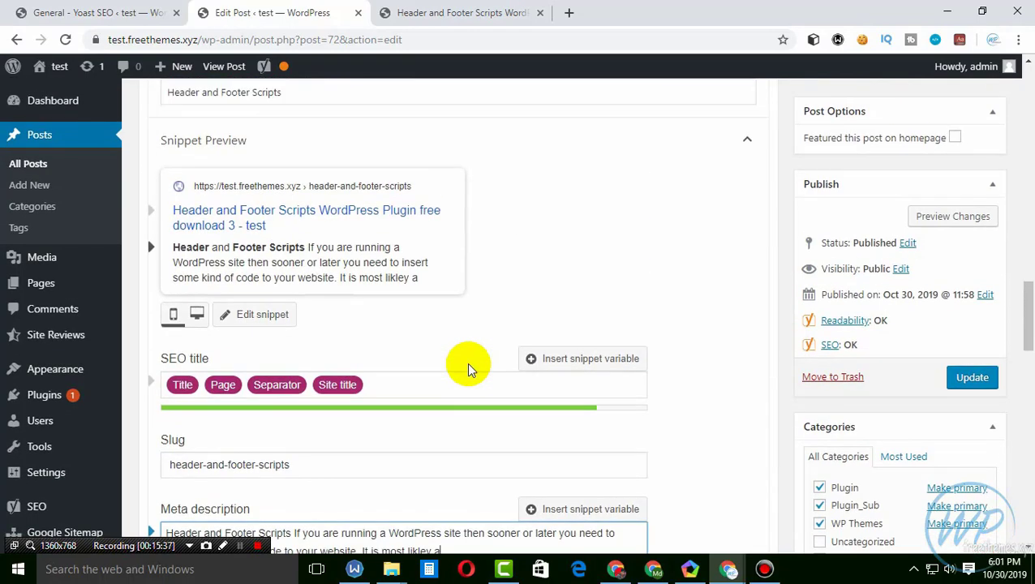
scroll(468, 369, "down", 6)
scroll(467, 365, "down", 4)
scroll(466, 362, "up", 4)
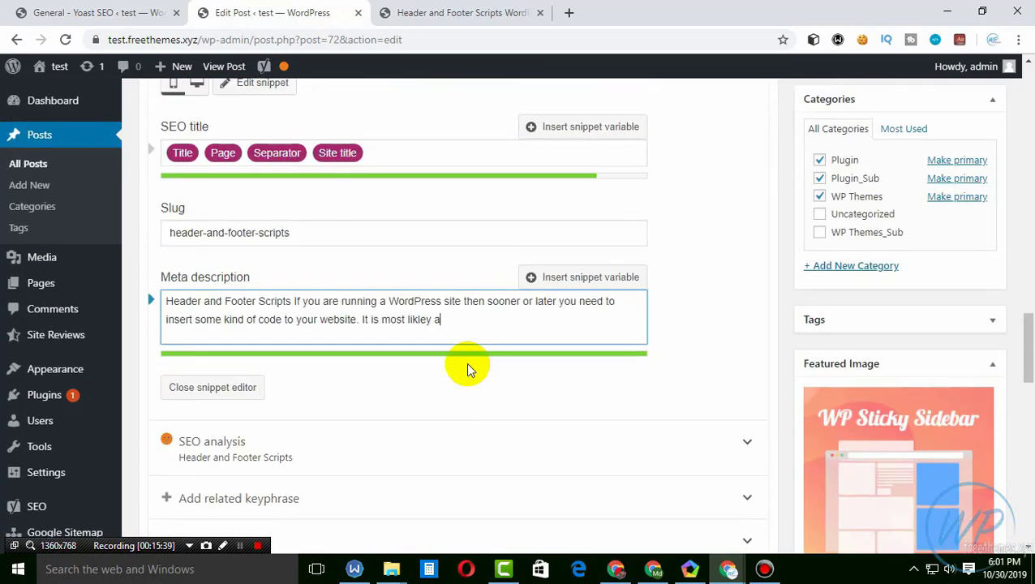
left_click(215, 470)
scroll(335, 404, "down", 5)
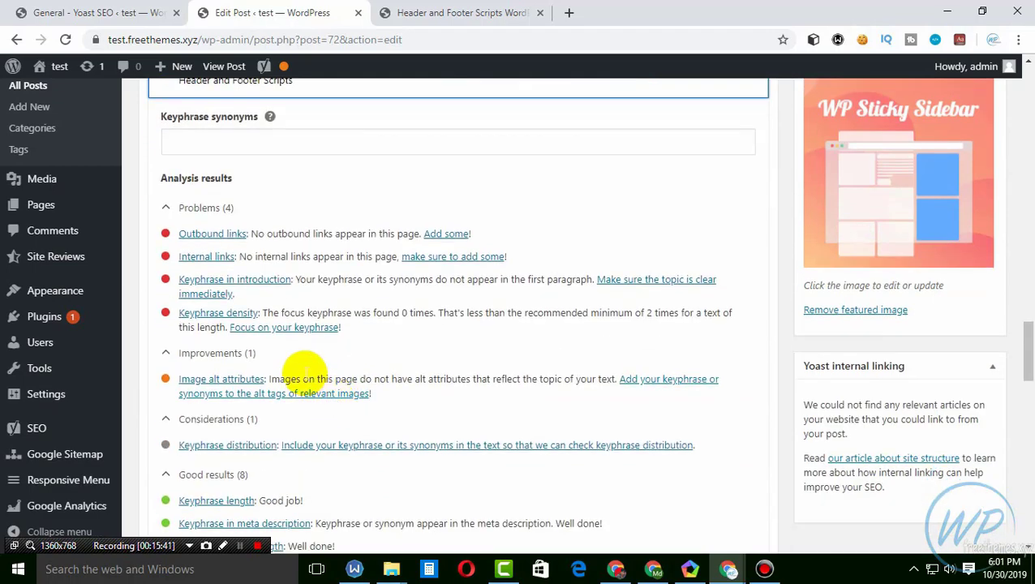
left_click_drag(177, 237, 289, 258)
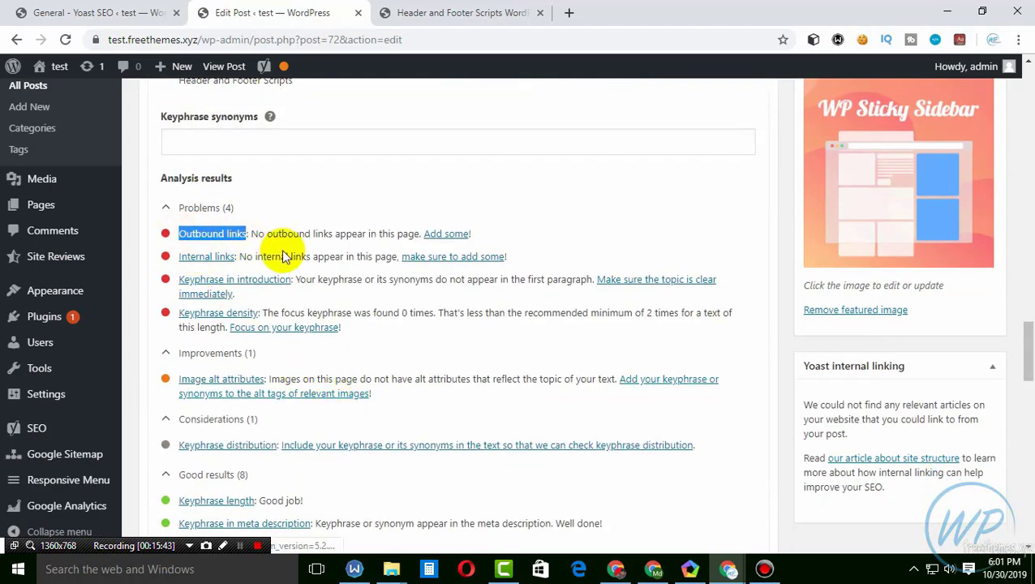
scroll(410, 249, "up", 10)
scroll(410, 247, "up", 2)
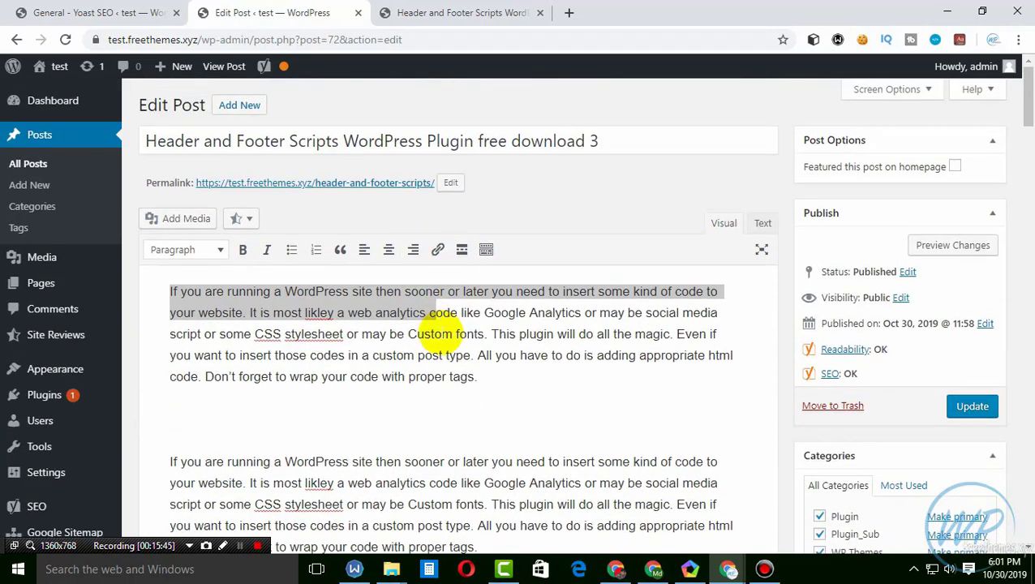
left_click_drag(283, 289, 504, 312)
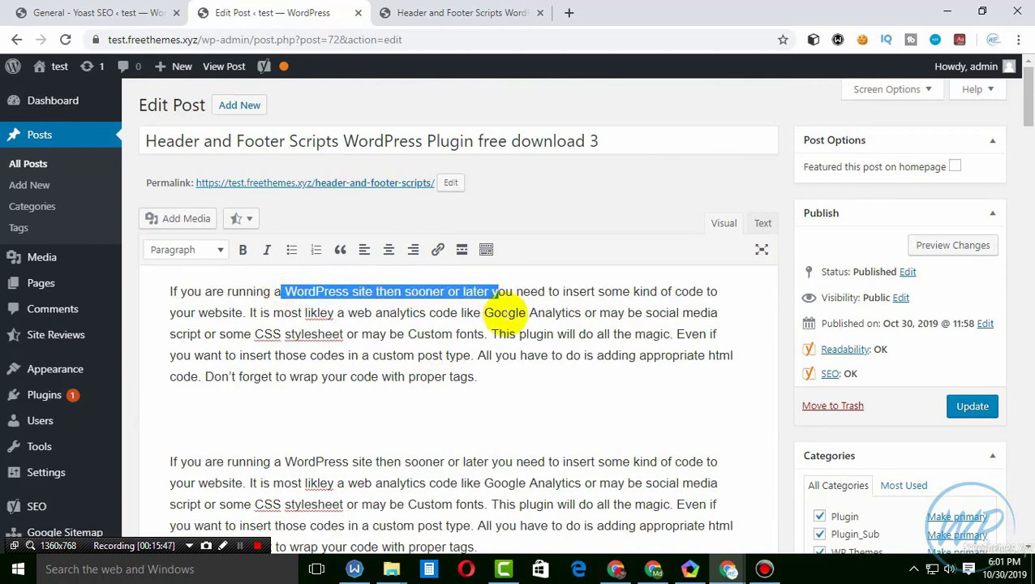
left_click(437, 249)
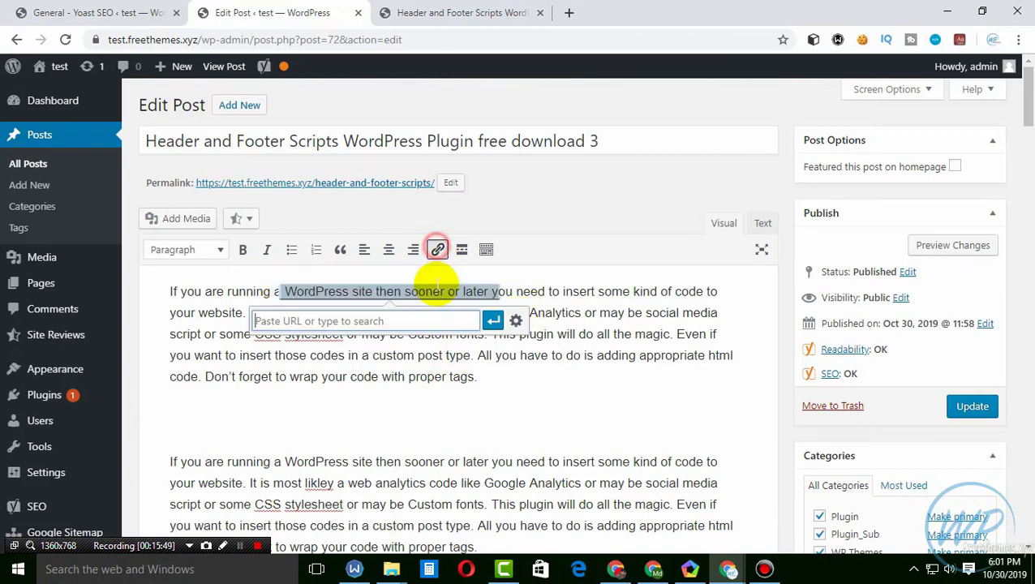
left_click(571, 14)
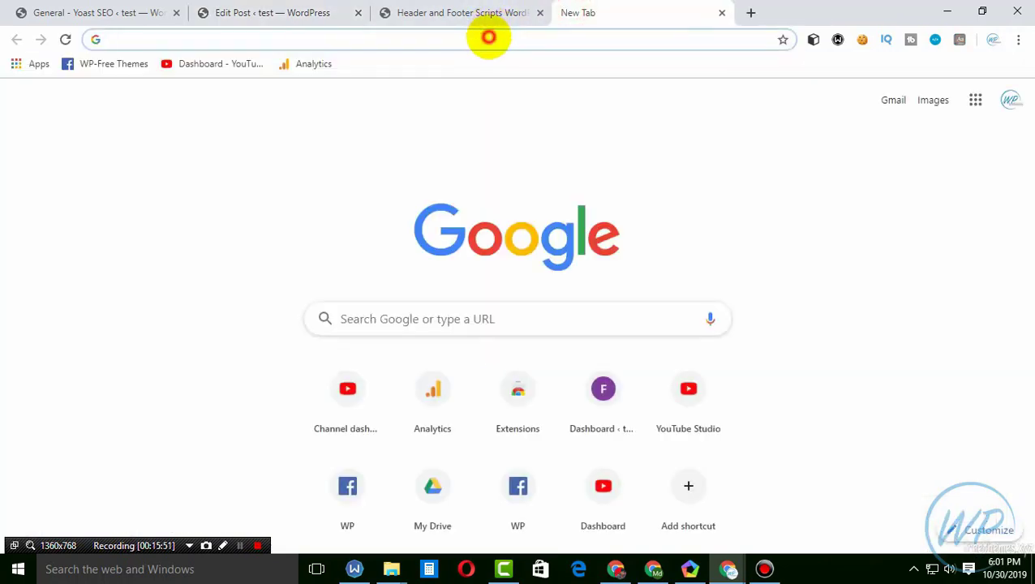
type("f")
left_click(235, 39)
key("ctrl+c")
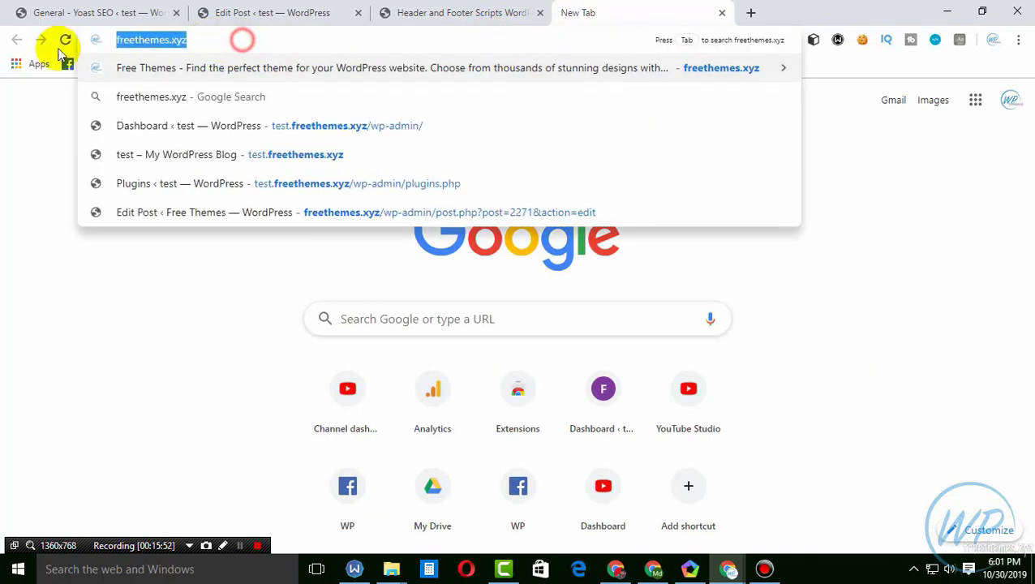
left_click(290, 12)
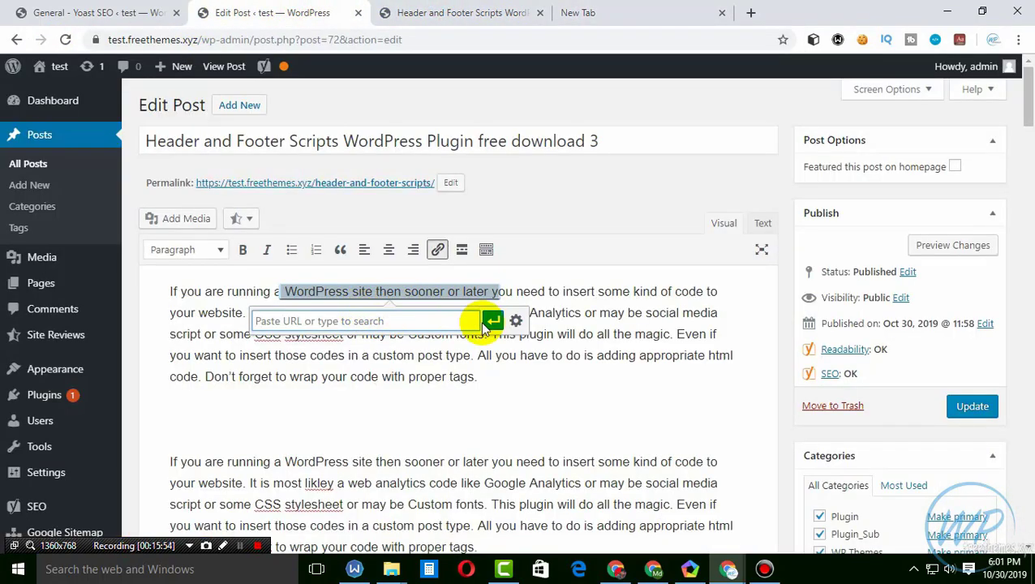
left_click(515, 322)
key("ctrl+v")
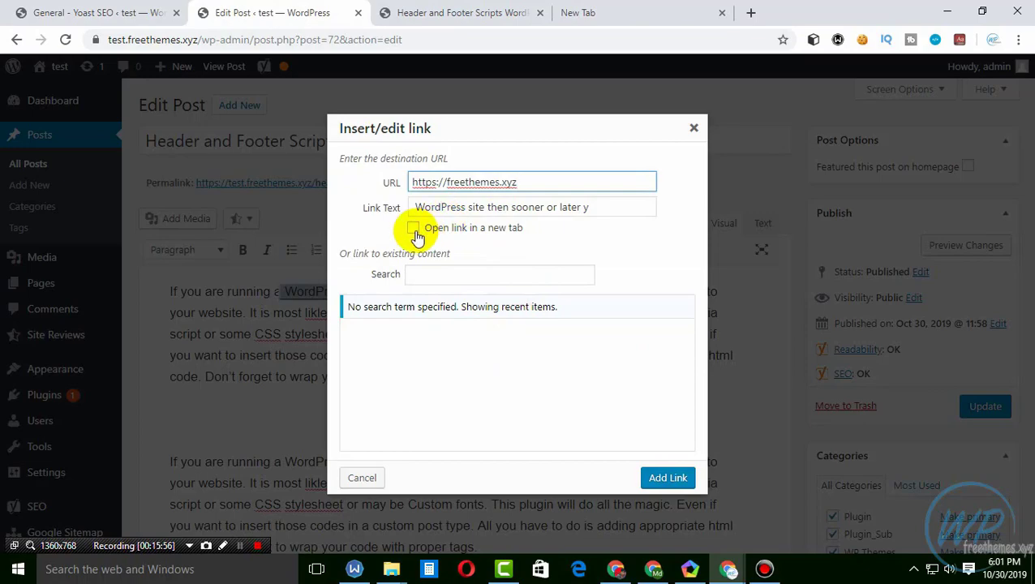
left_click(413, 229)
left_click(666, 478)
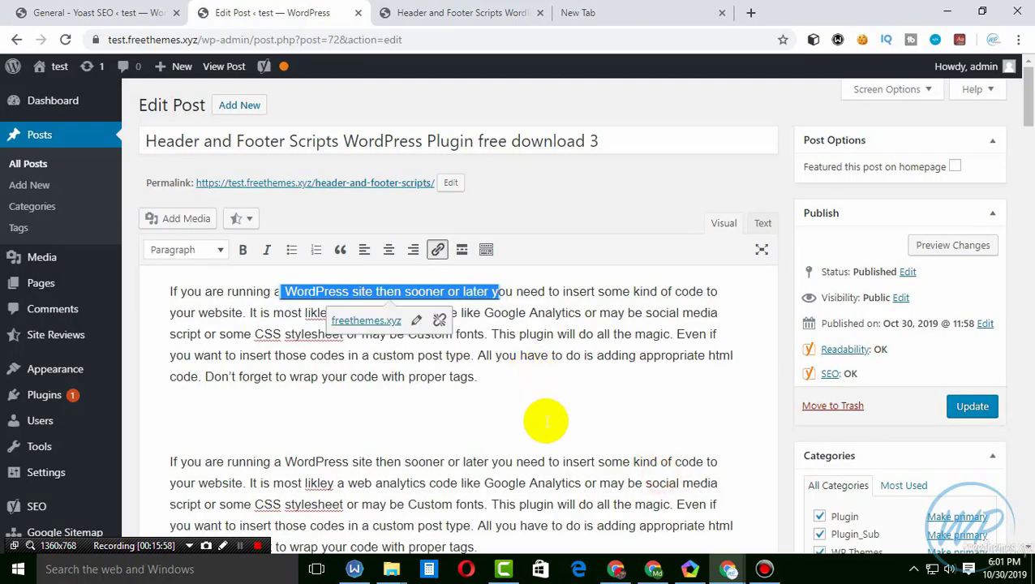
scroll(521, 362, "down", 3)
scroll(520, 362, "down", 5)
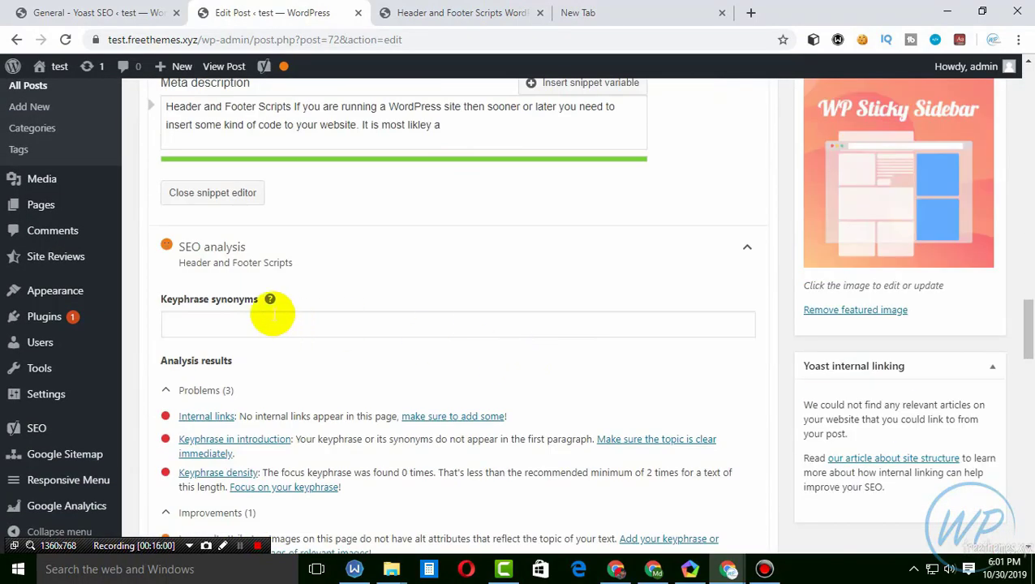
scroll(270, 311, "down", 2)
scroll(370, 238, "up", 5)
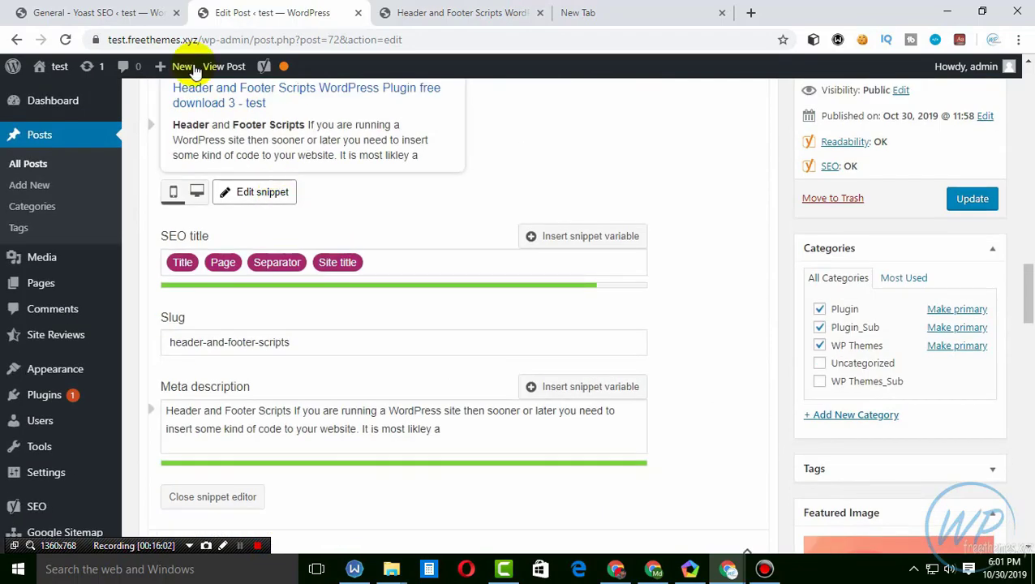
left_click(172, 40)
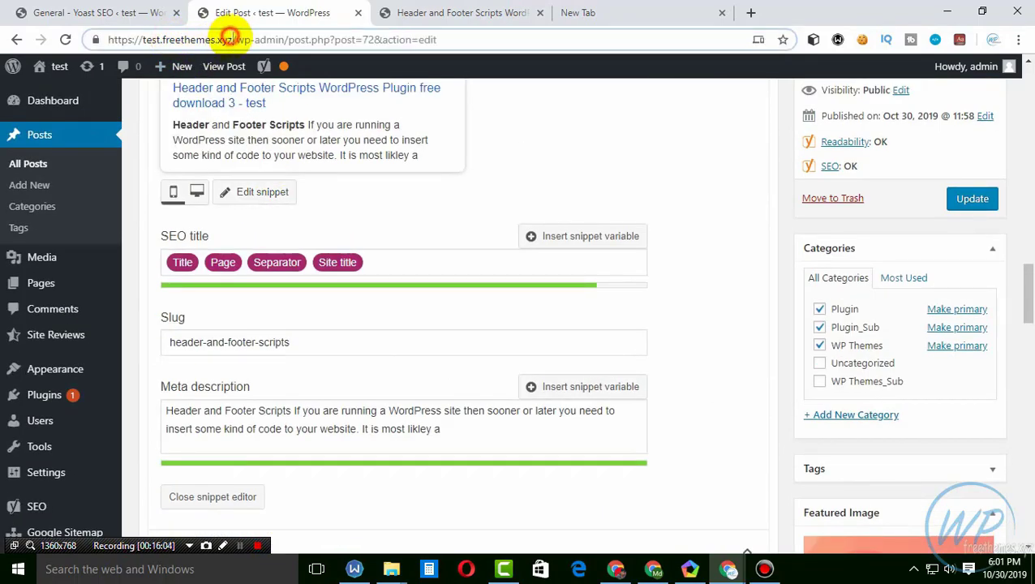
left_click_drag(229, 38, 234, 39)
Add the text "go to home" in a new paragraph at the end of the post
scroll(476, 236, "up", 10)
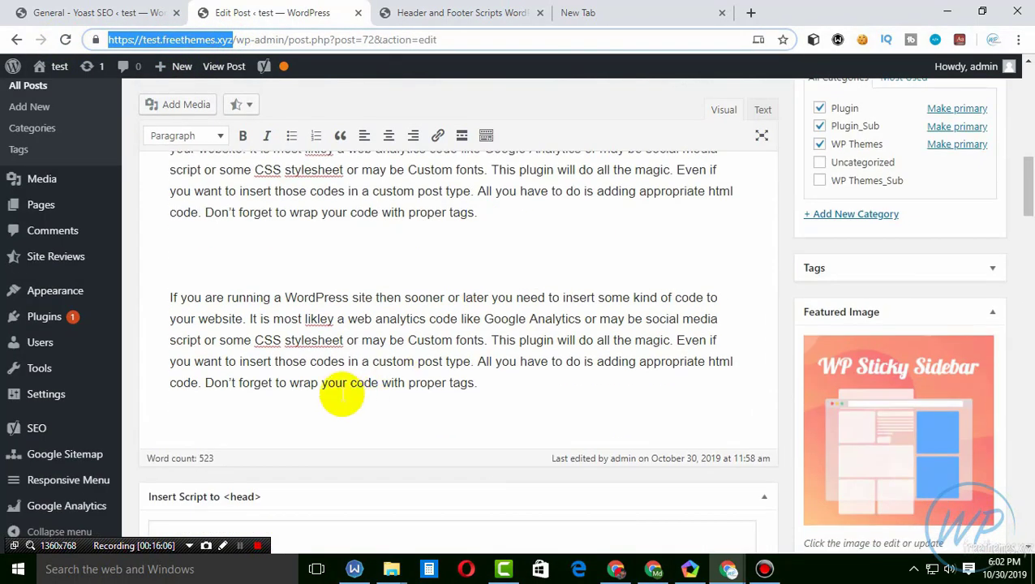
left_click(514, 394)
key("Return")
key("Return")
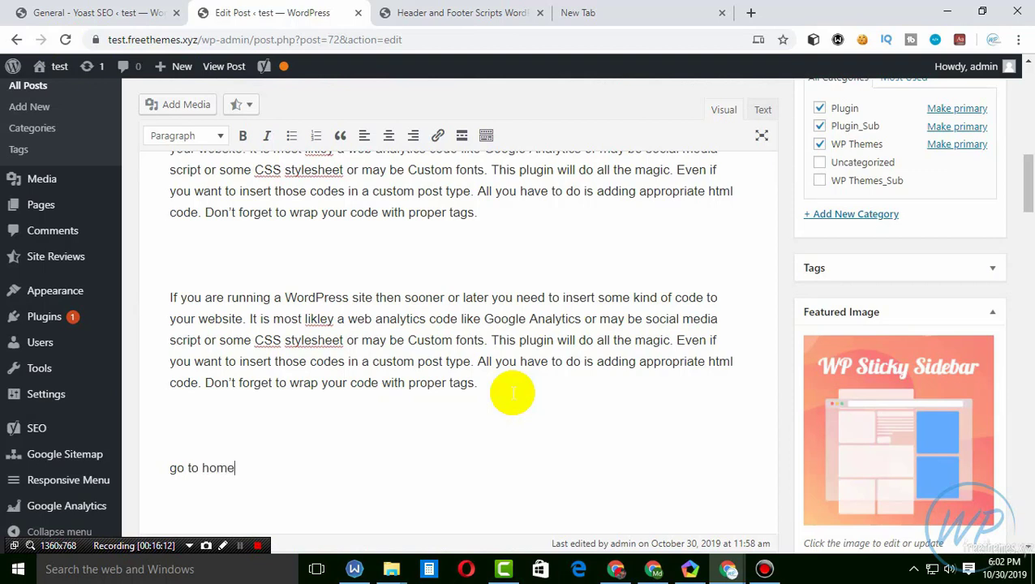
left_click_drag(247, 468, 164, 482)
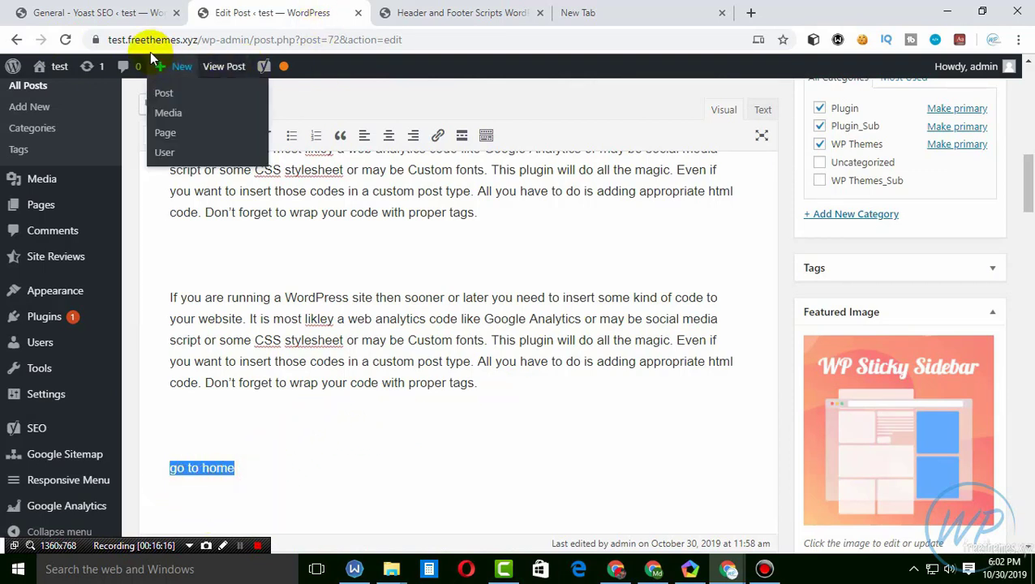
left_click(437, 135)
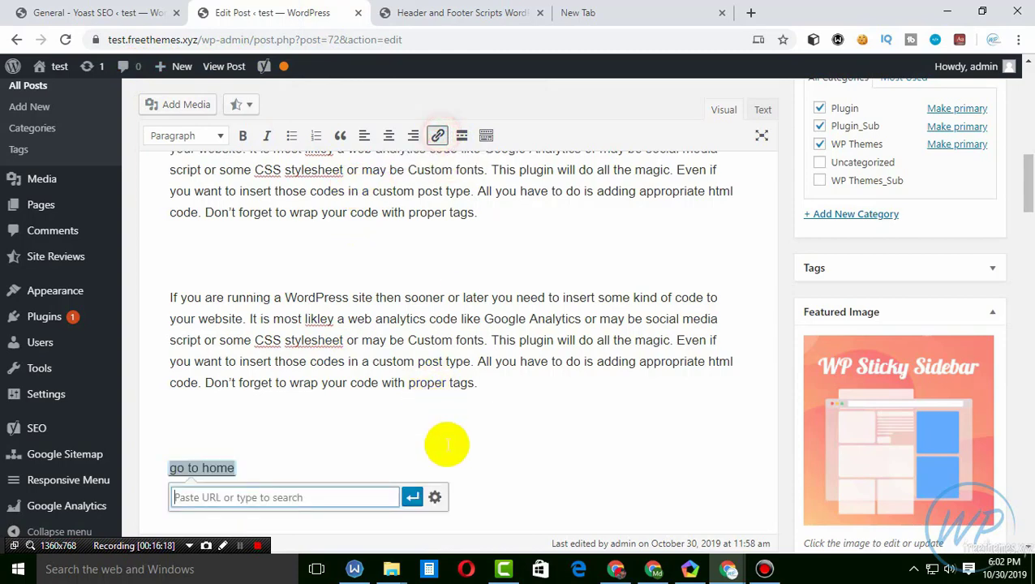
left_click(434, 498)
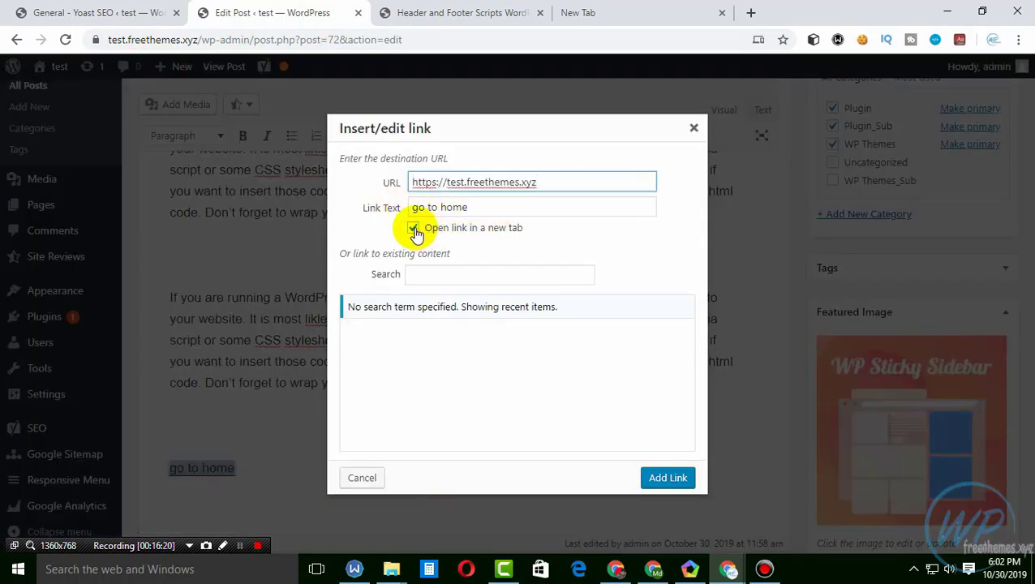
left_click(413, 228)
left_click(665, 477)
Recheck the SEO analysis, examining the keyphrase in introduction, keyphrase density and image alt attributes results
scroll(572, 384, "down", 5)
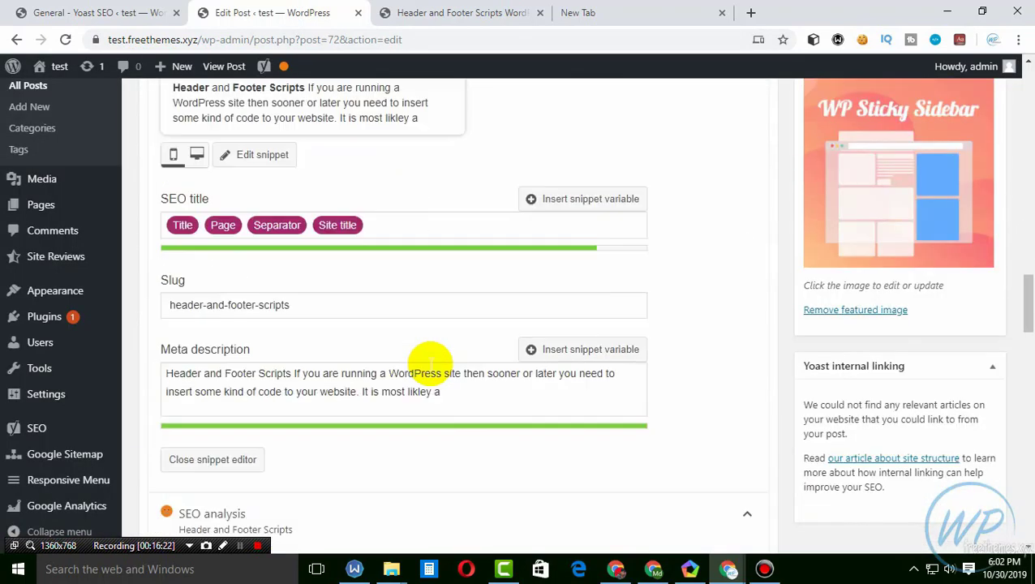
scroll(428, 362, "down", 5)
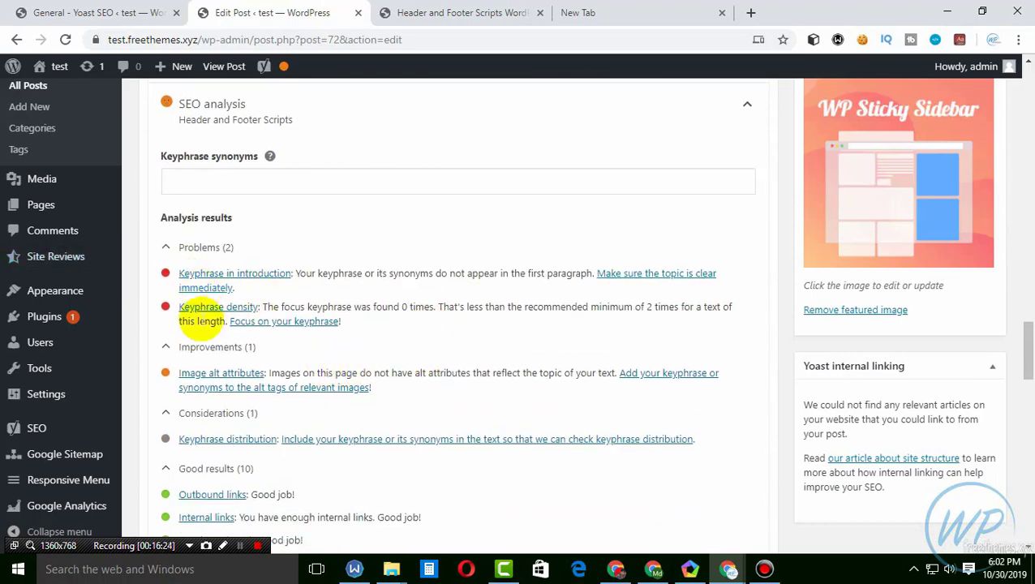
scroll(201, 349, "down", 2)
scroll(203, 373, "up", 1)
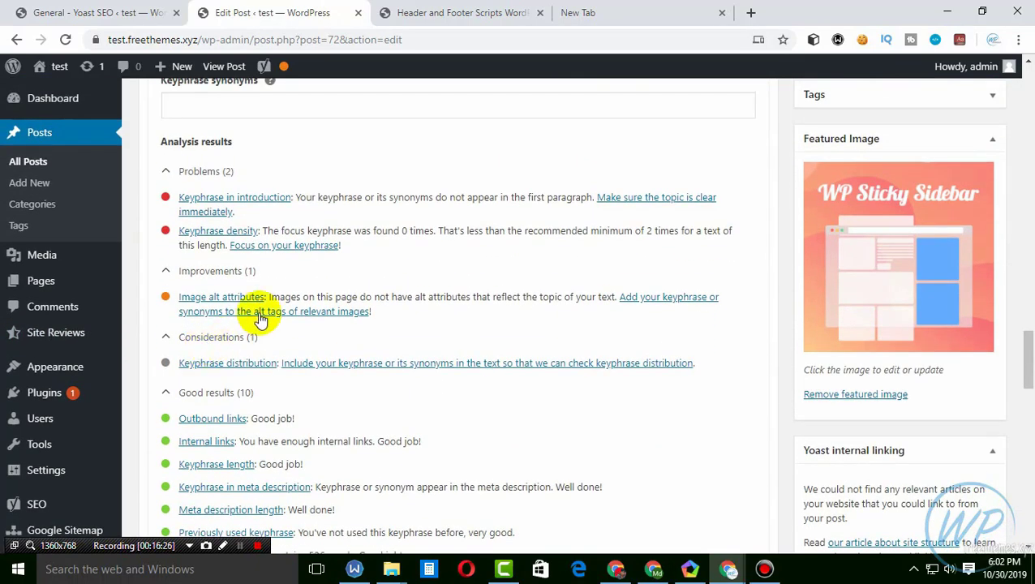
left_click_drag(271, 297, 470, 296)
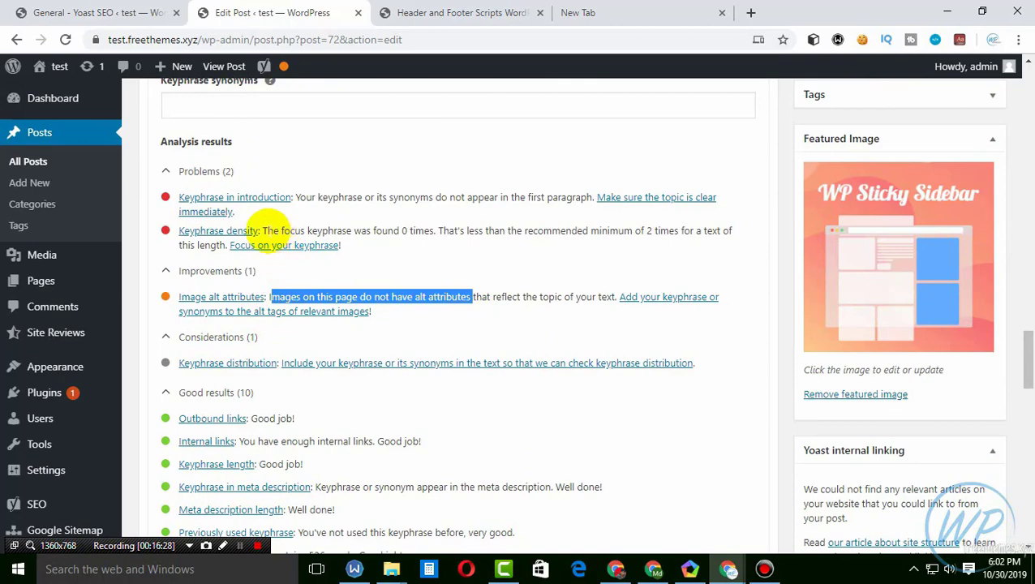
left_click_drag(262, 230, 503, 231)
scroll(381, 276, "up", 1)
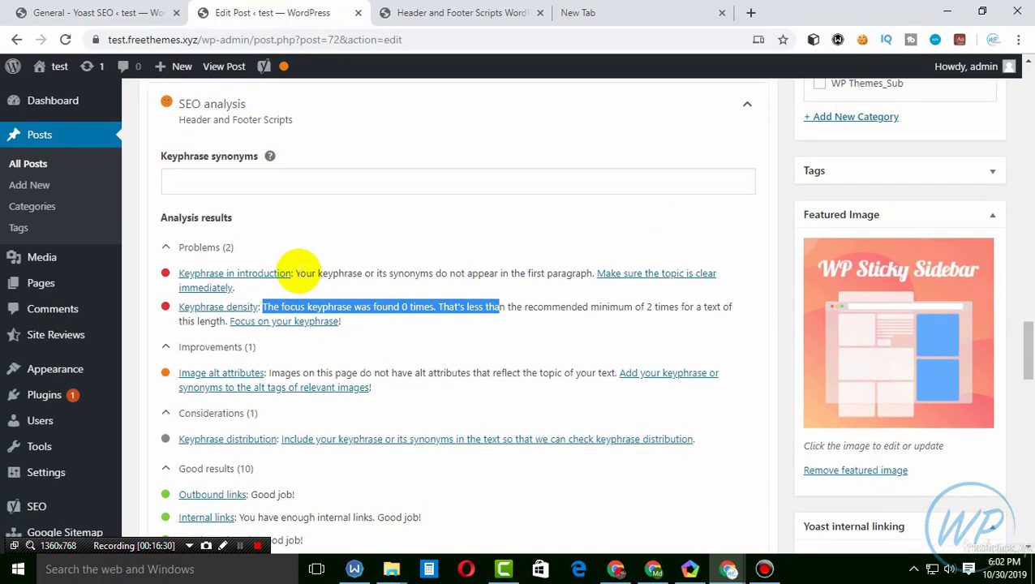
left_click_drag(297, 273, 431, 274)
Trim "tags." to "tag" at the end of the paragraph before the last full one and try to update the post
scroll(438, 358, "up", 10)
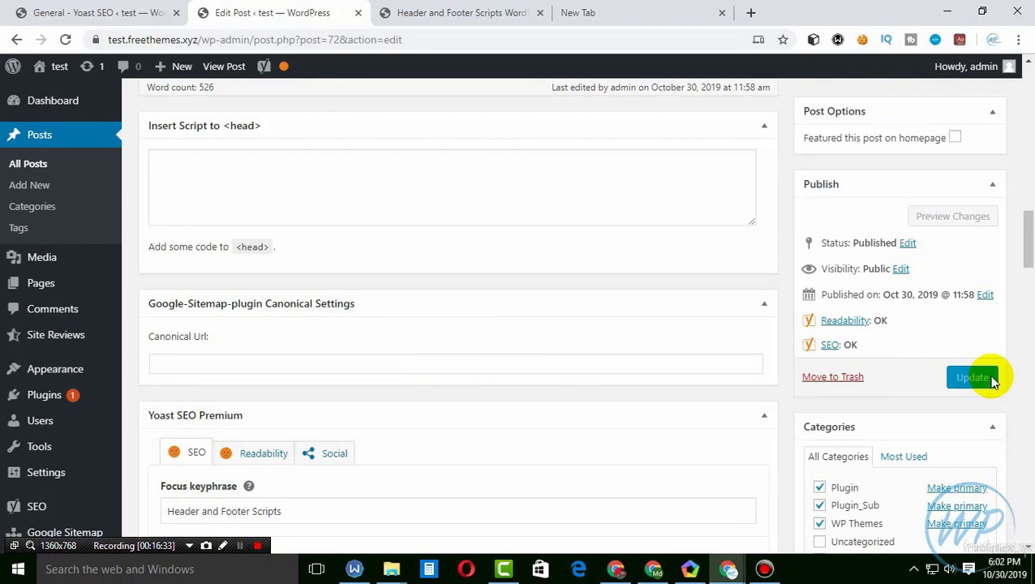
scroll(663, 368, "up", 6)
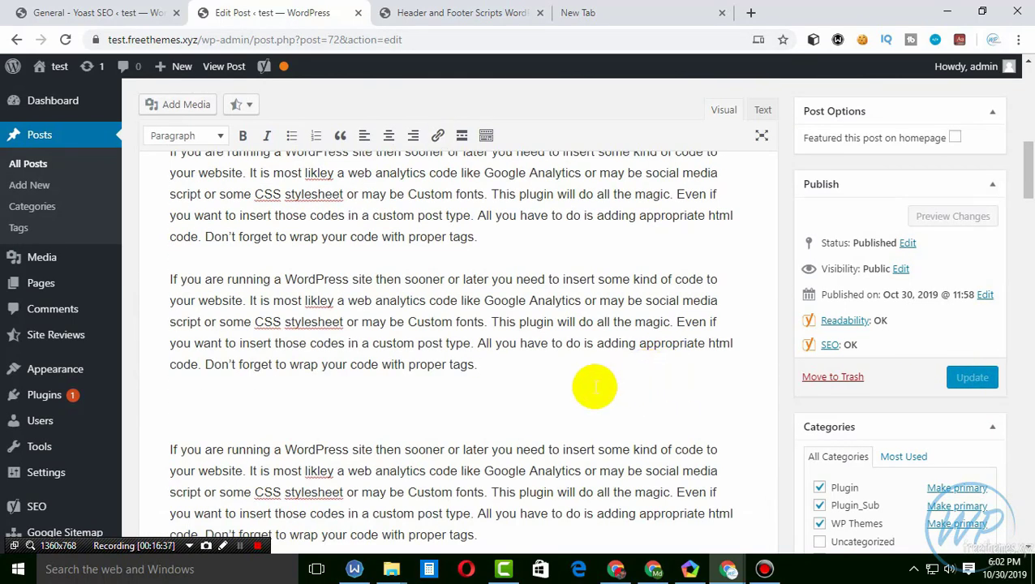
left_click(551, 395)
scroll(552, 395, "down", 2)
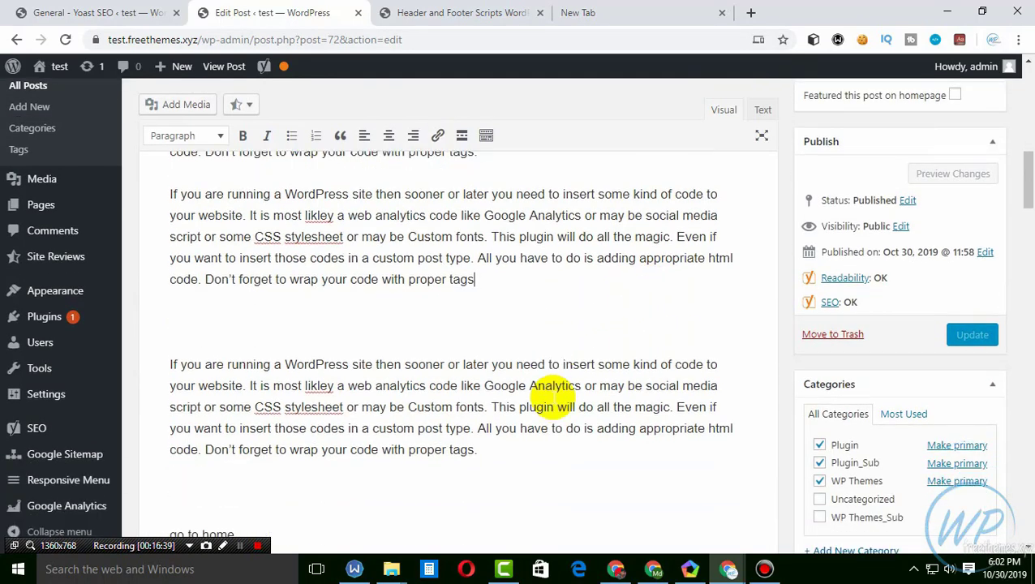
key("BackSpace")
left_click(973, 336)
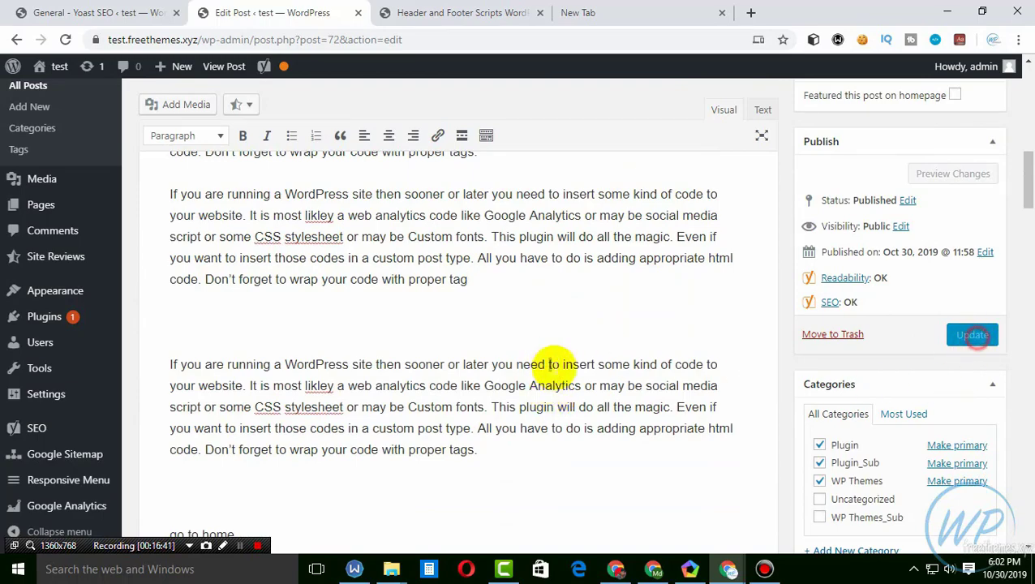
Read the notice about saving above the post title
scroll(428, 362, "up", 8)
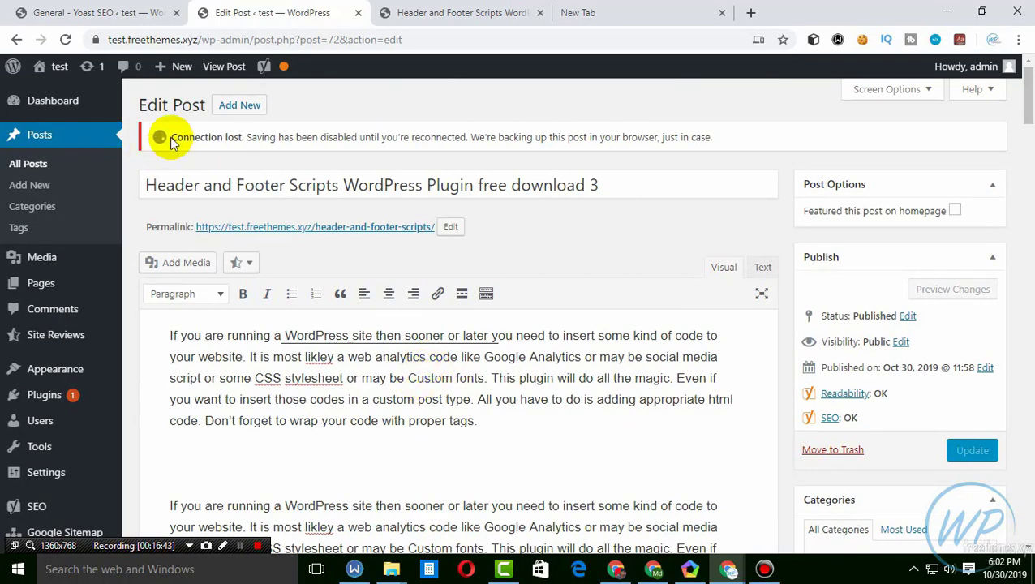
left_click_drag(171, 139, 726, 143)
left_click(672, 170)
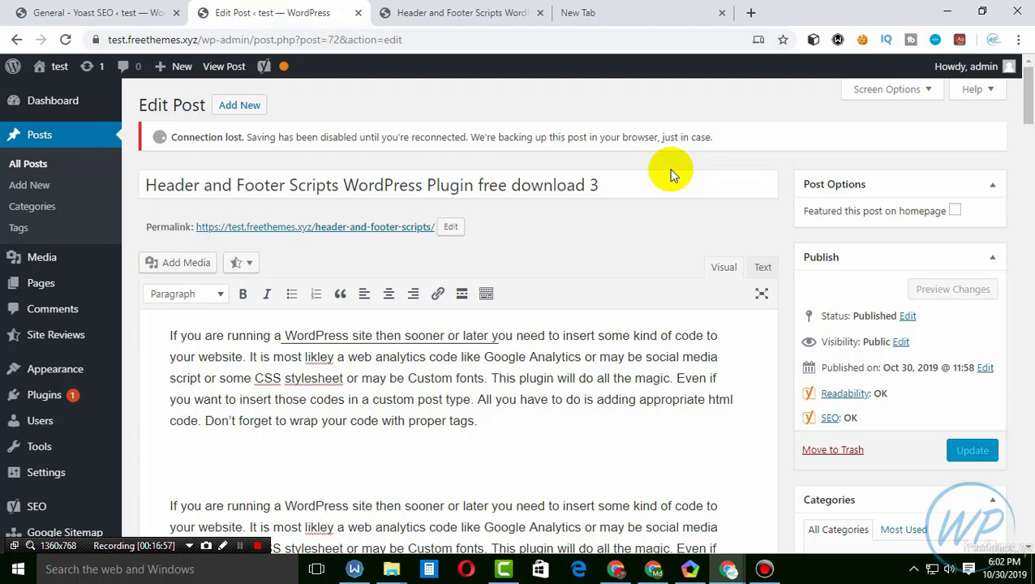
Open the XML sitemap from the published post's footer and close the blank browser tab
left_click(410, 8)
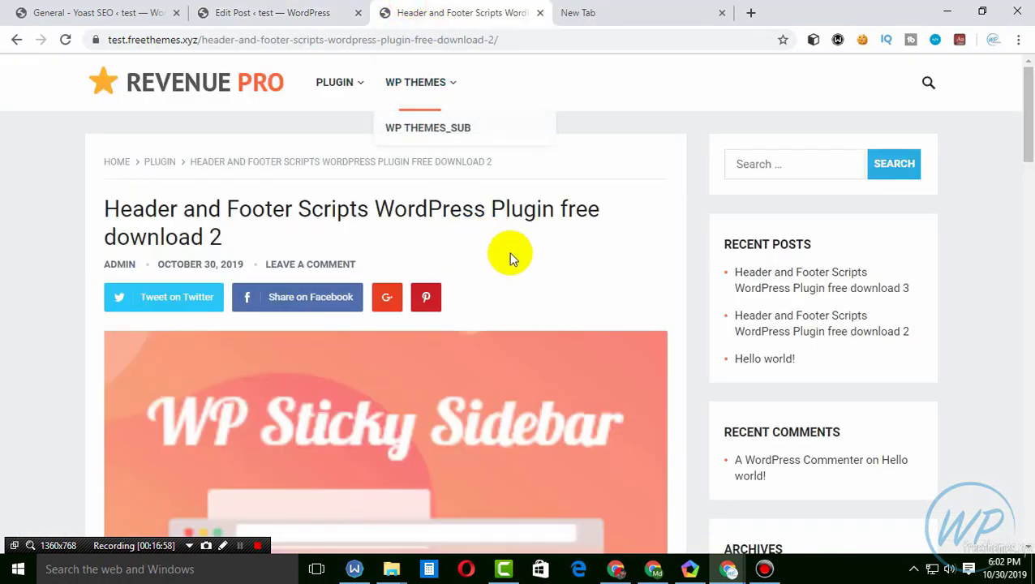
scroll(743, 406, "down", 15)
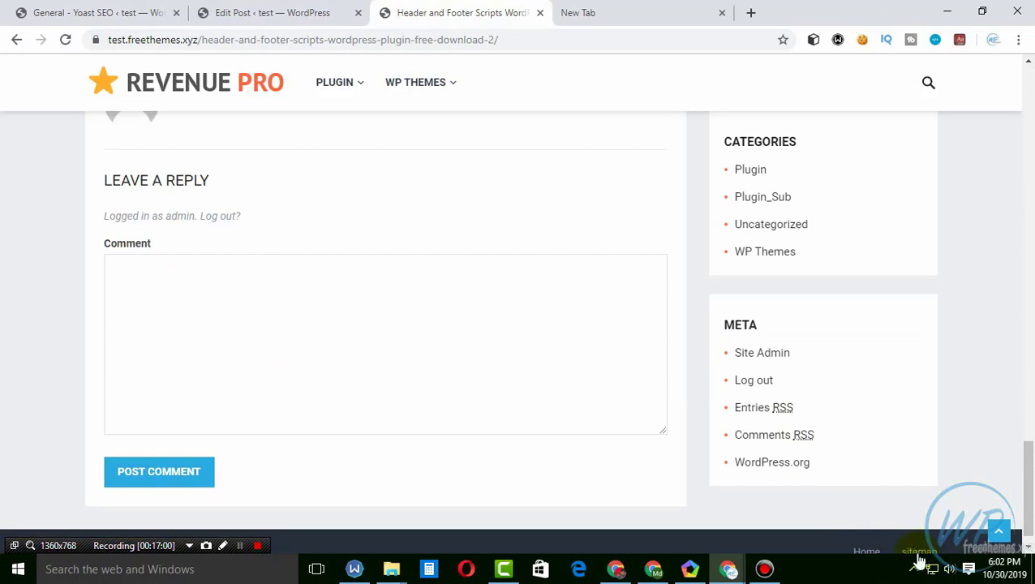
left_click(920, 553)
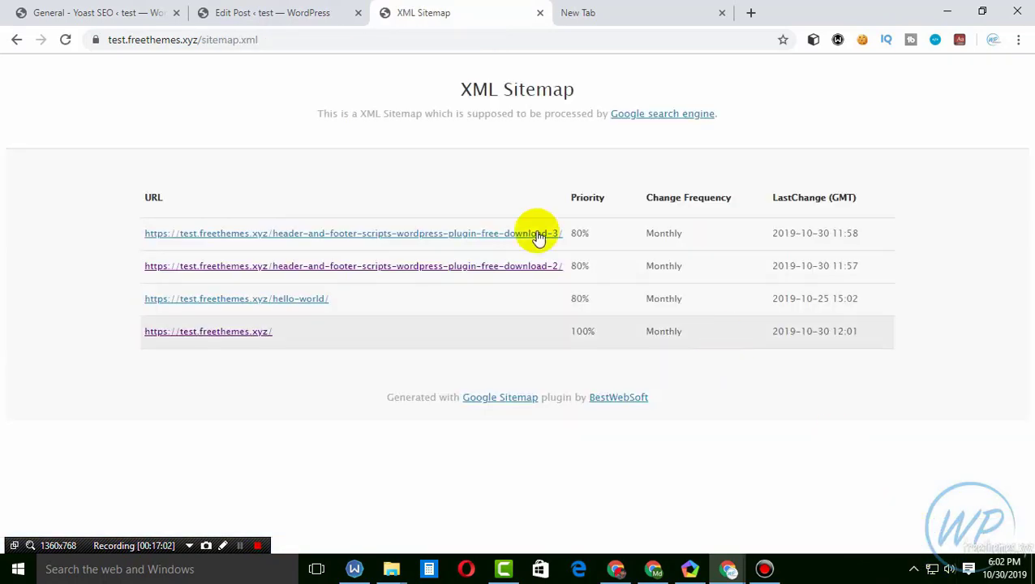
left_click(612, 6)
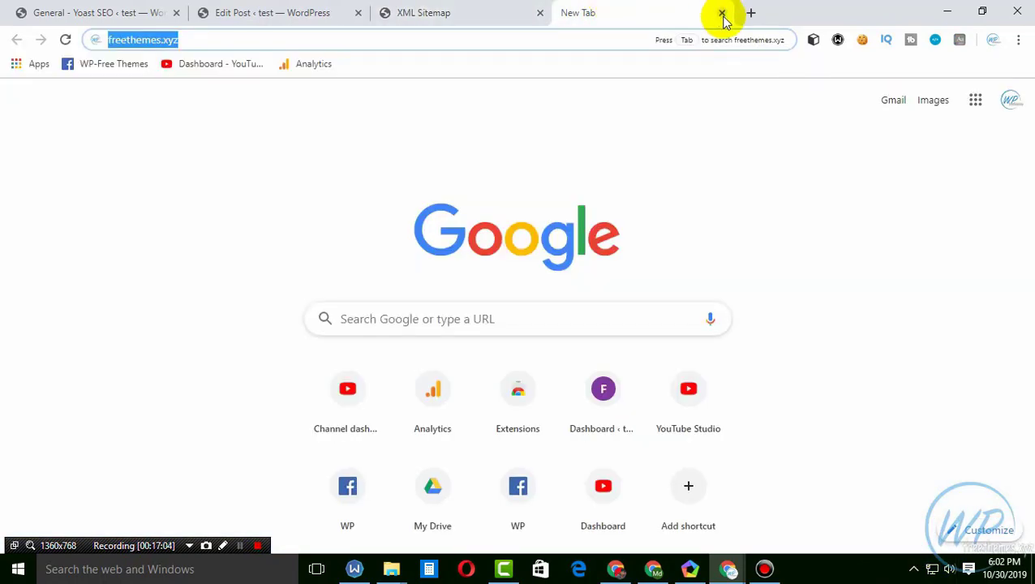
left_click(721, 14)
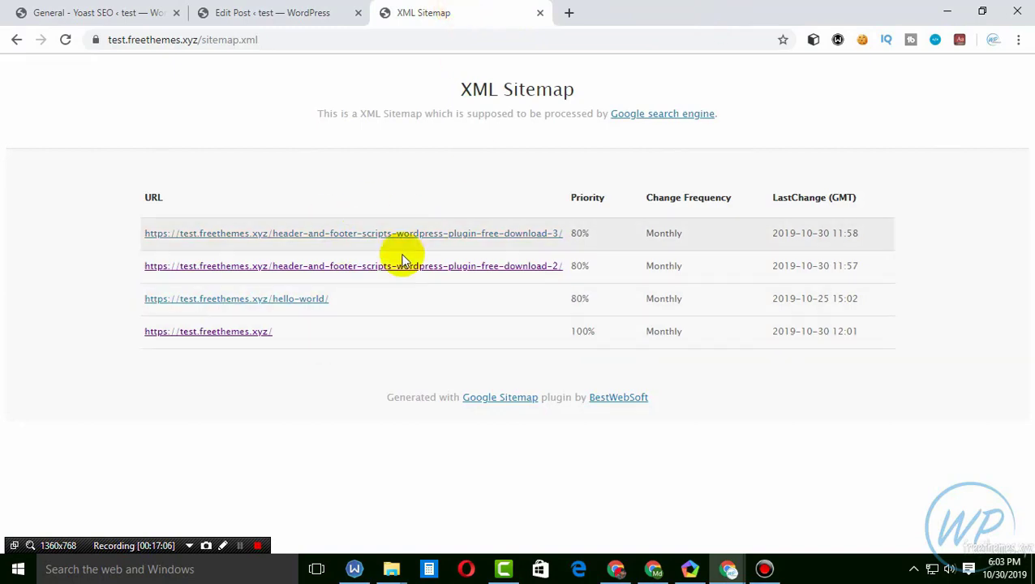
Return to the post being edited and update it
left_click(242, 13)
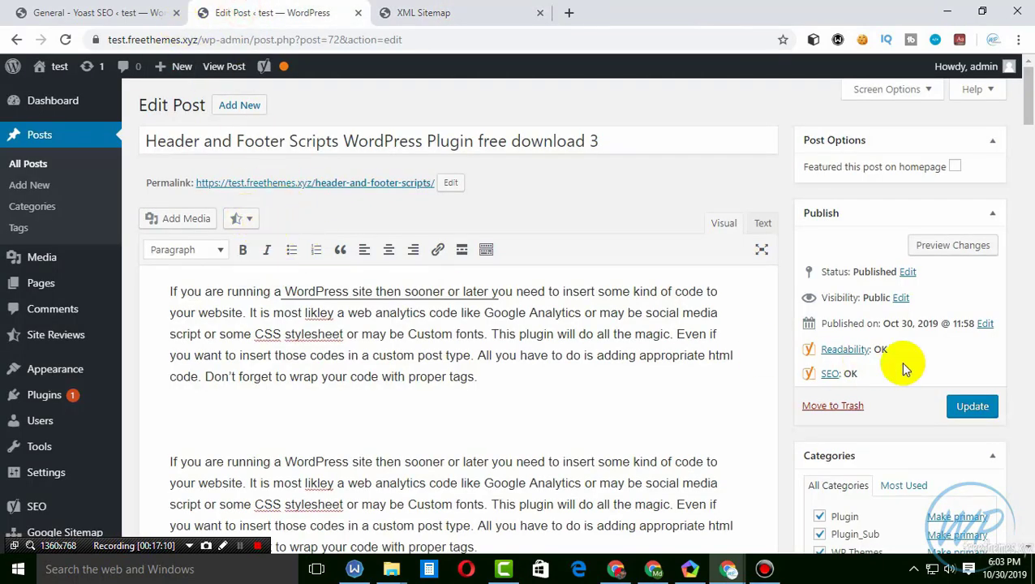
left_click(969, 407)
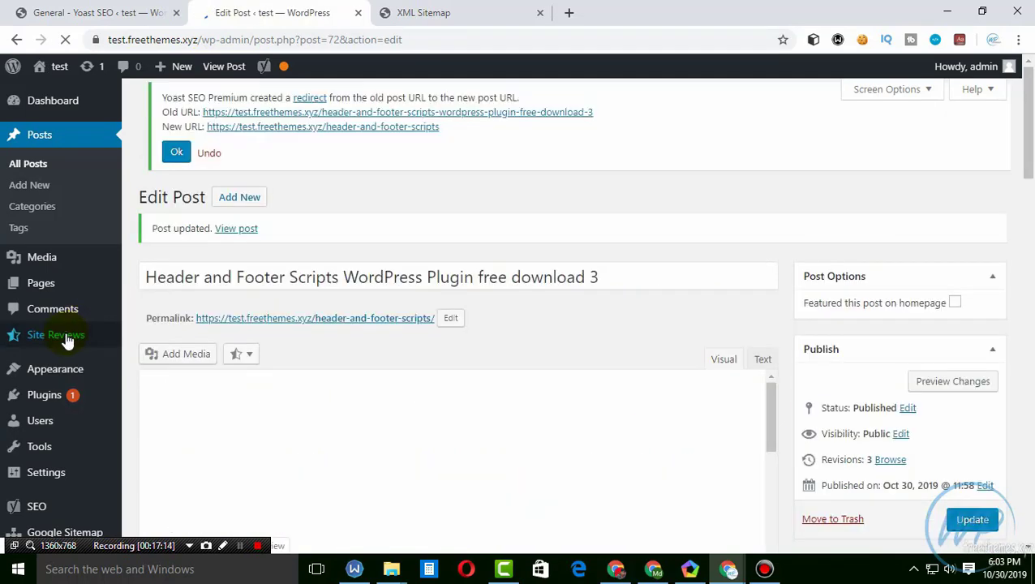
Open Yoast SEO's Webmaster Tools verification settings and follow the Google Search Console link for a verification code
scroll(51, 405, "down", 1)
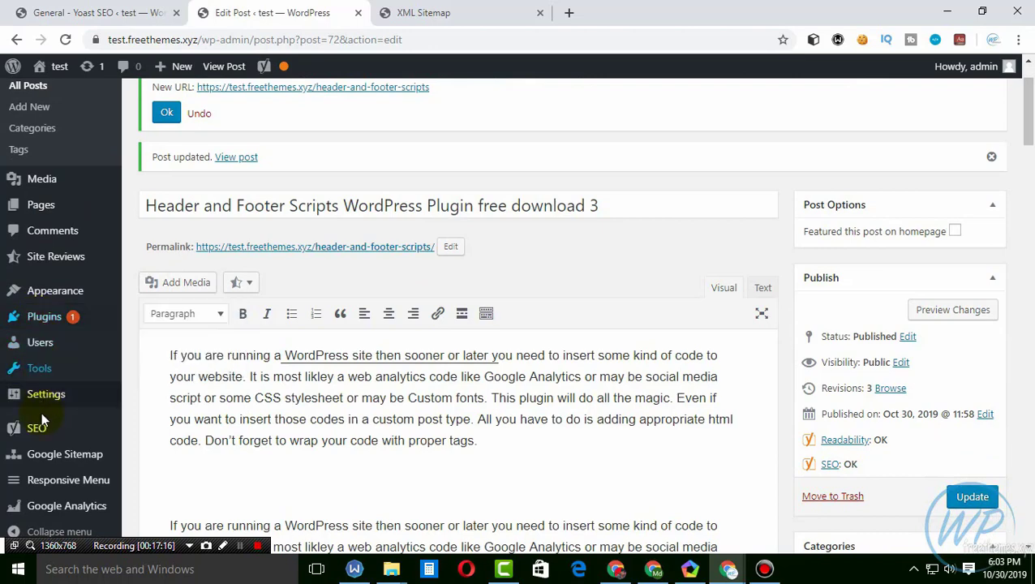
mouse_move(36, 436)
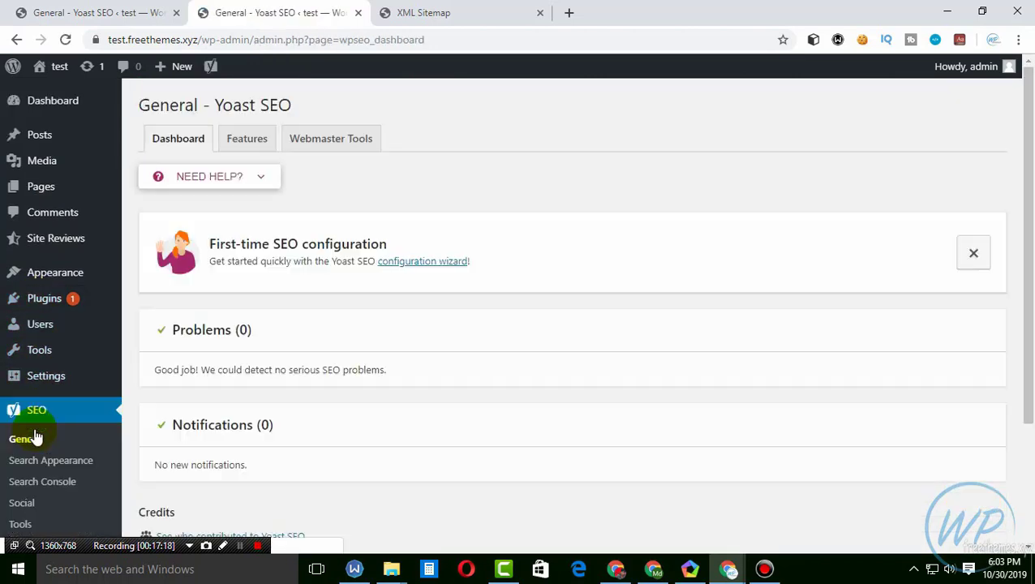
left_click(333, 141)
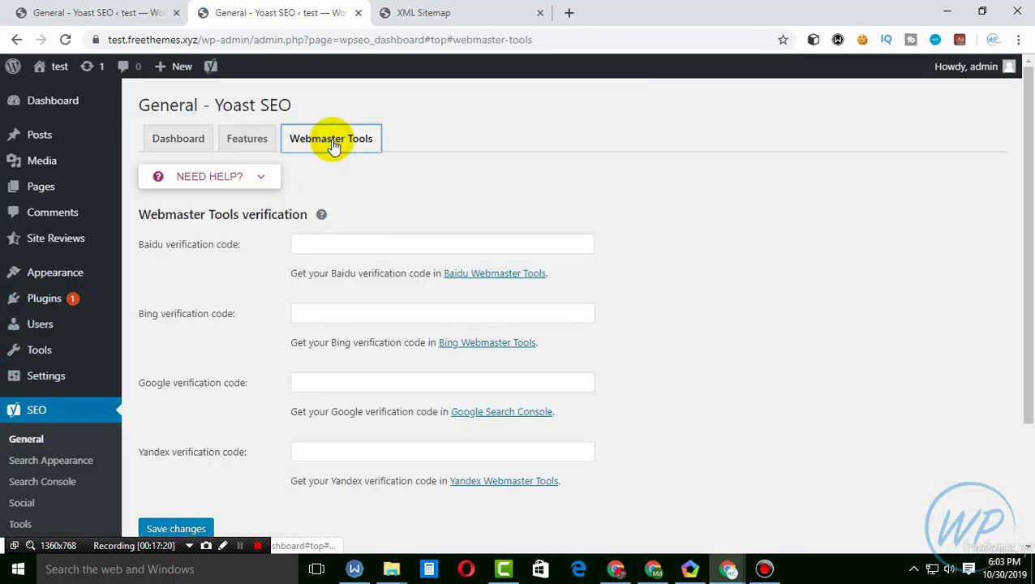
left_click(523, 415)
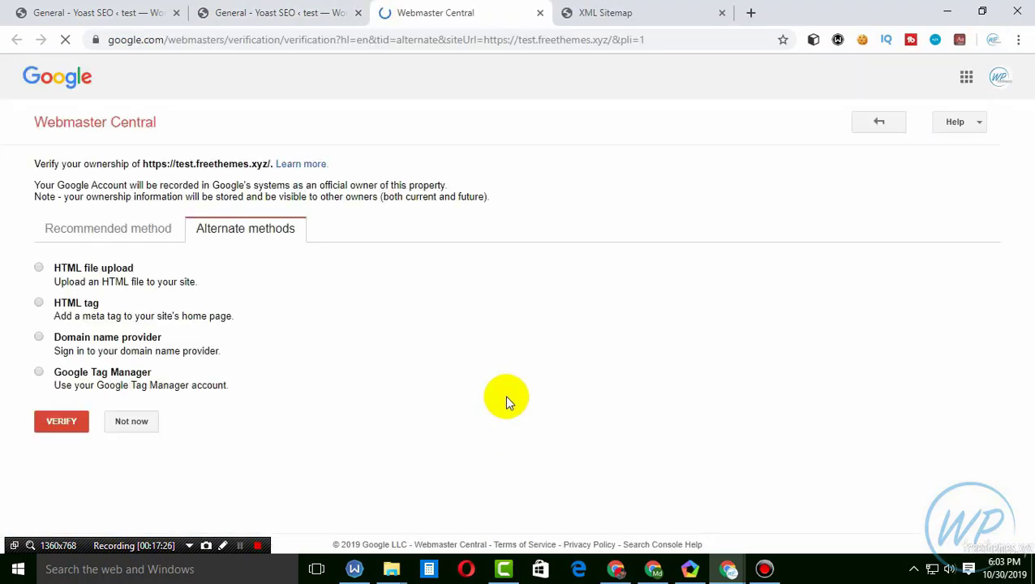
left_click(111, 272)
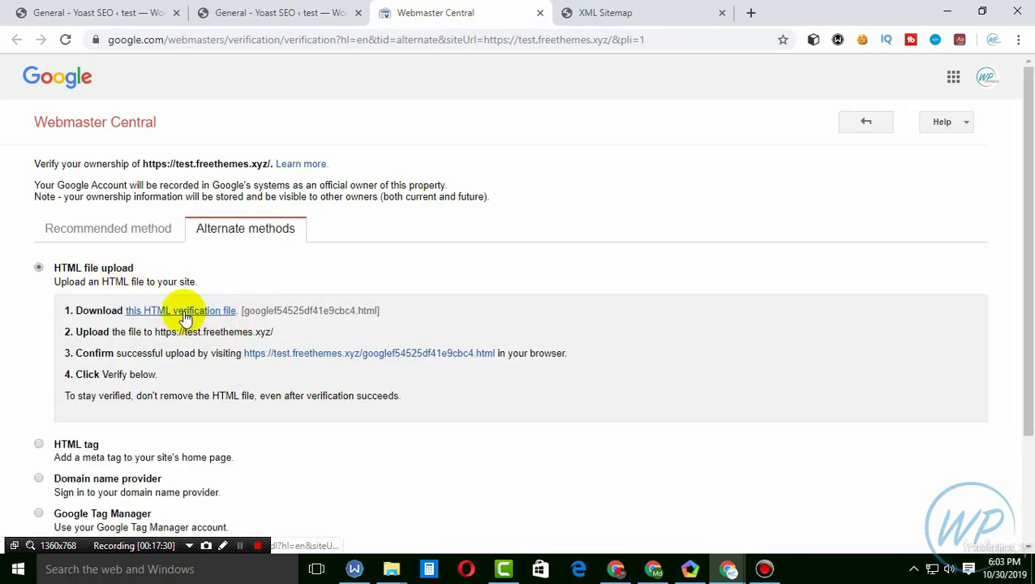
scroll(76, 370, "down", 1)
left_click(76, 370)
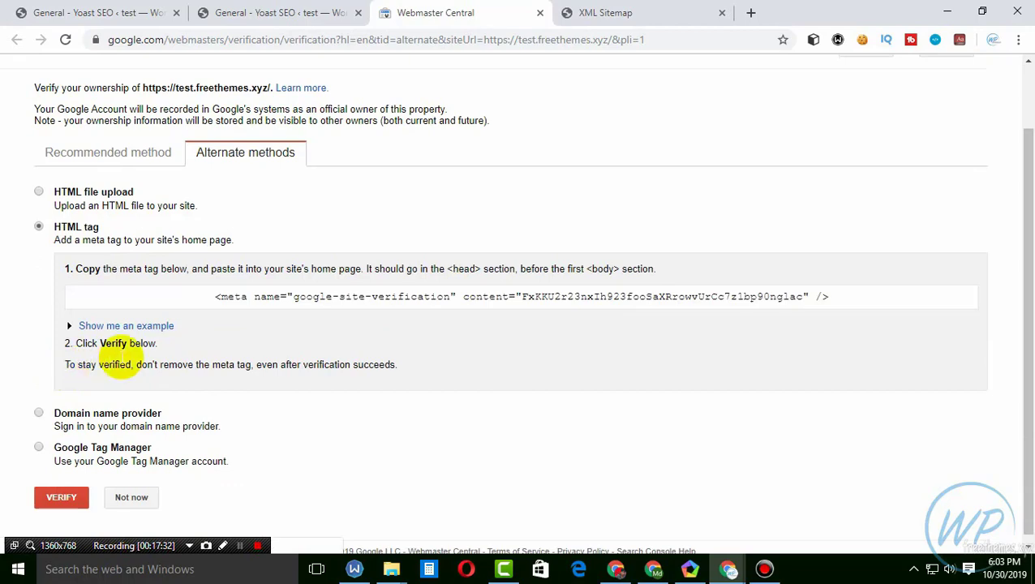
left_click(324, 299)
key("ctrl+c")
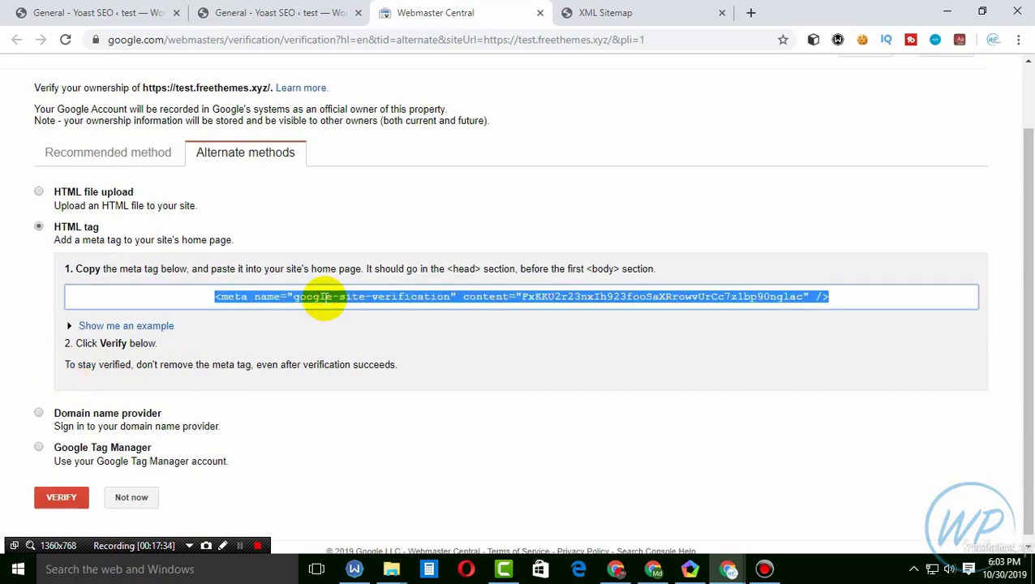
Paste the copied tag as Yoast's Google verification code, strip everything except the code itself, and save the changes
left_click(235, 12)
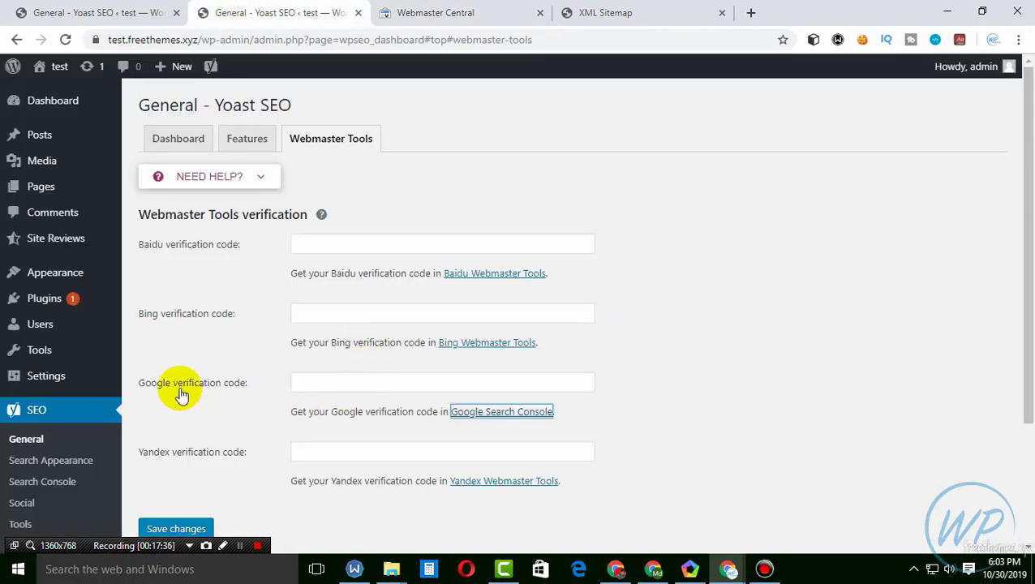
left_click(324, 384)
key("ctrl+v")
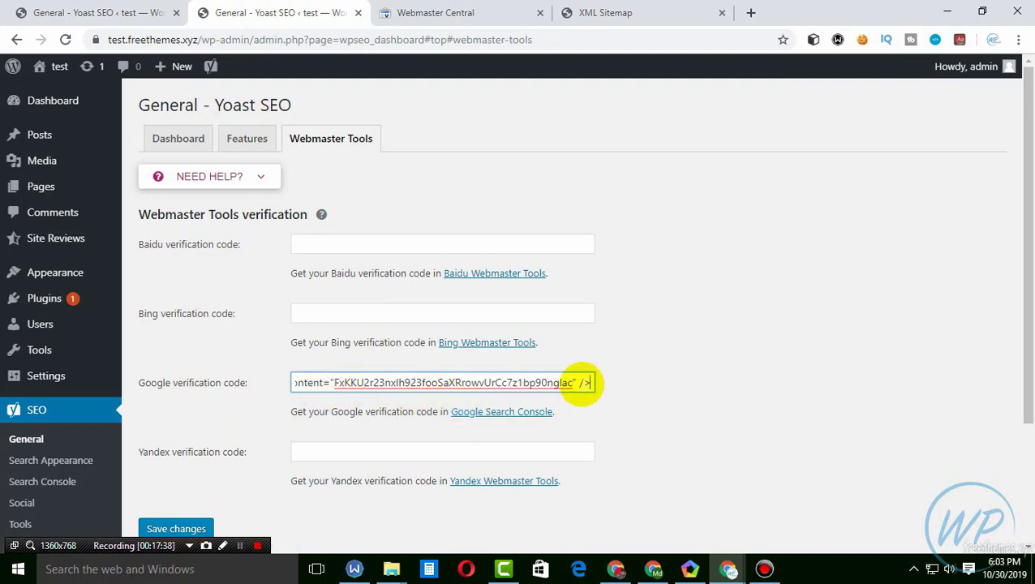
left_click_drag(573, 381, 693, 384)
key("BackSpace")
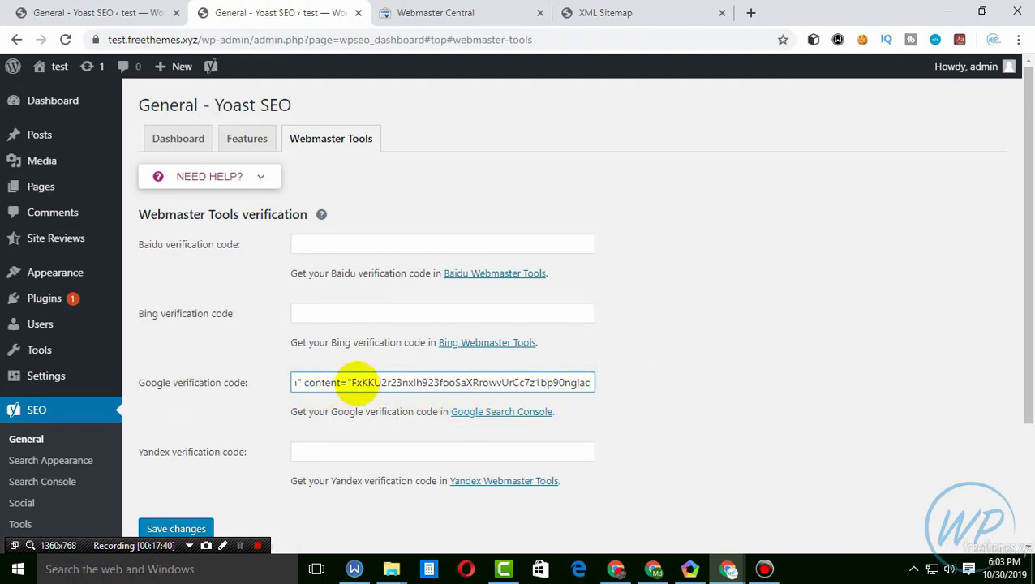
left_click_drag(352, 383, 126, 381)
key("BackSpace")
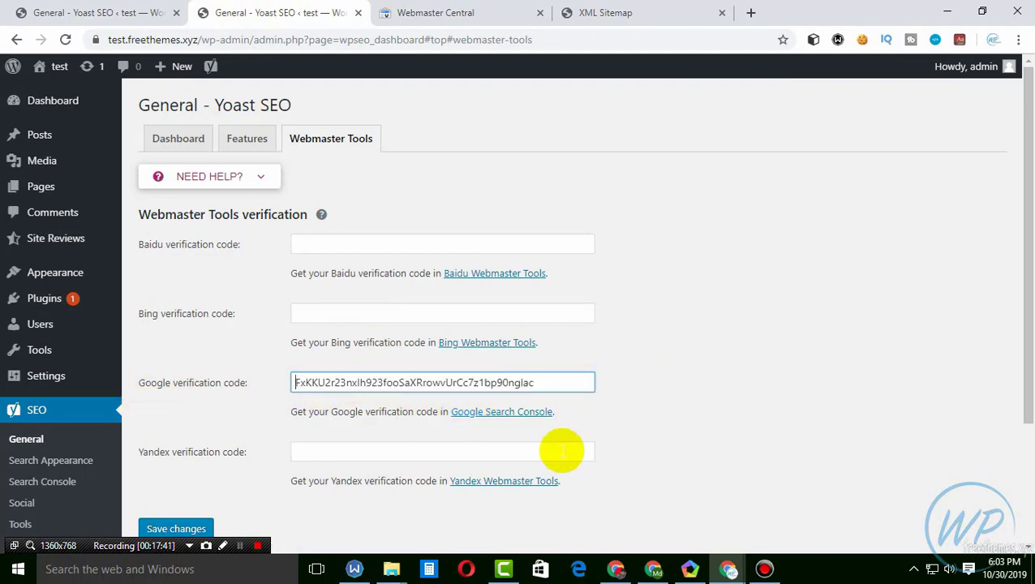
left_click(178, 529)
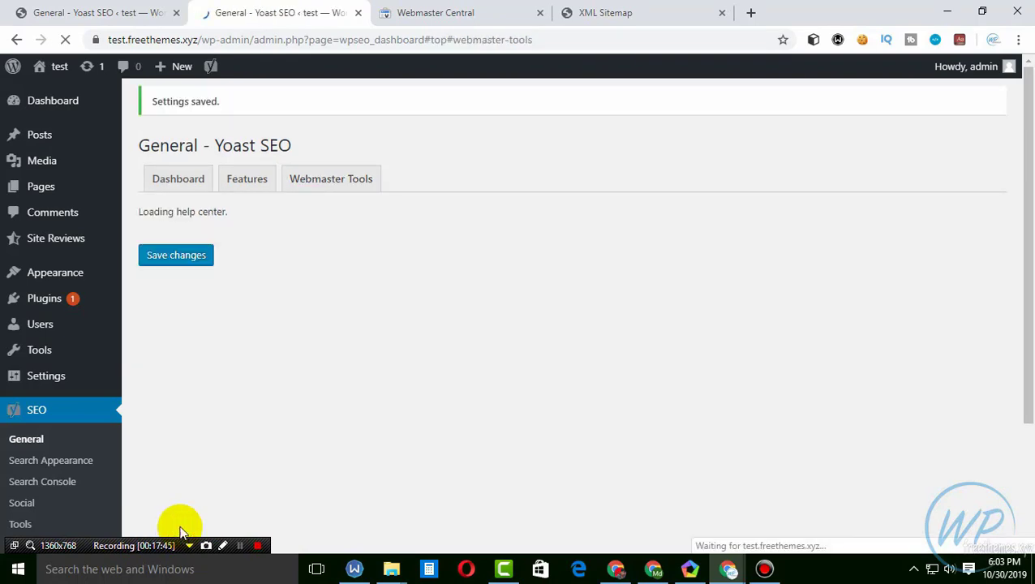
left_click(442, 12)
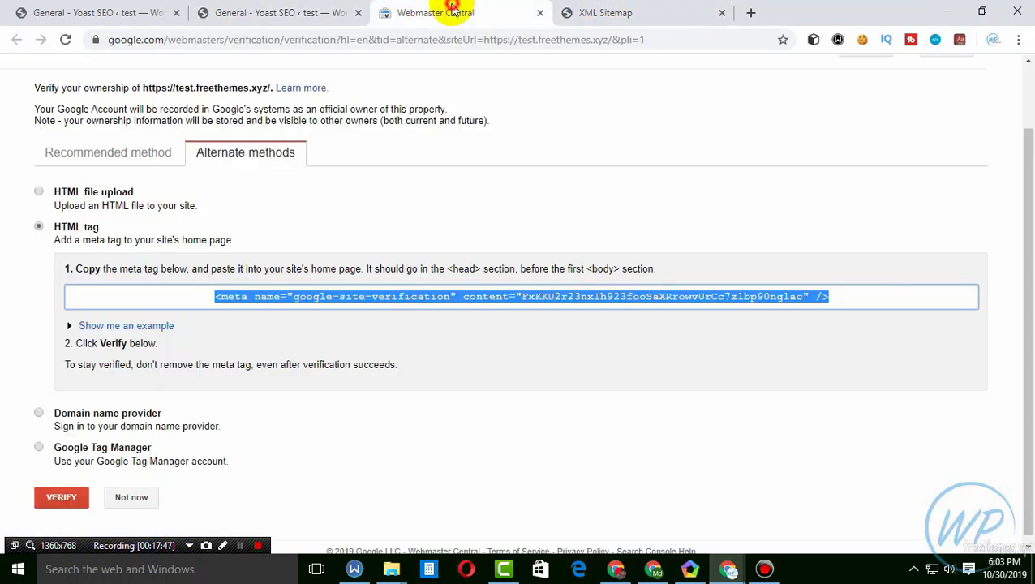
left_click(56, 505)
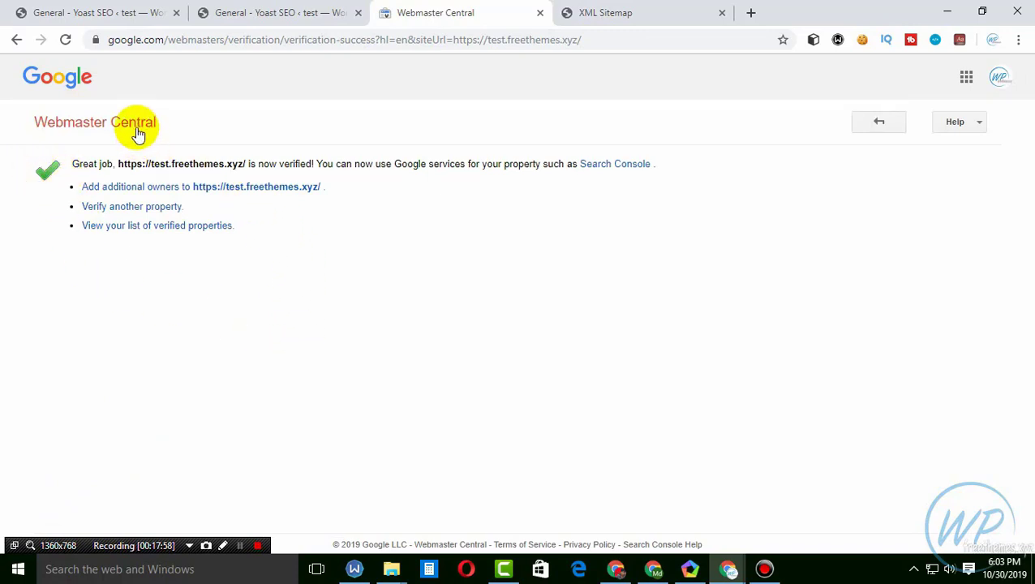
left_click(630, 168)
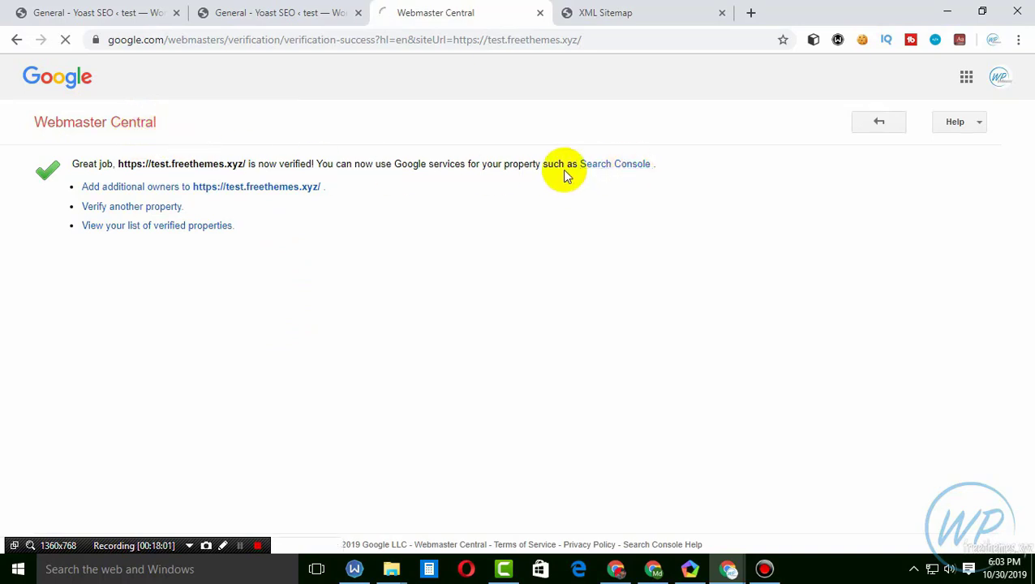
left_click(195, 398)
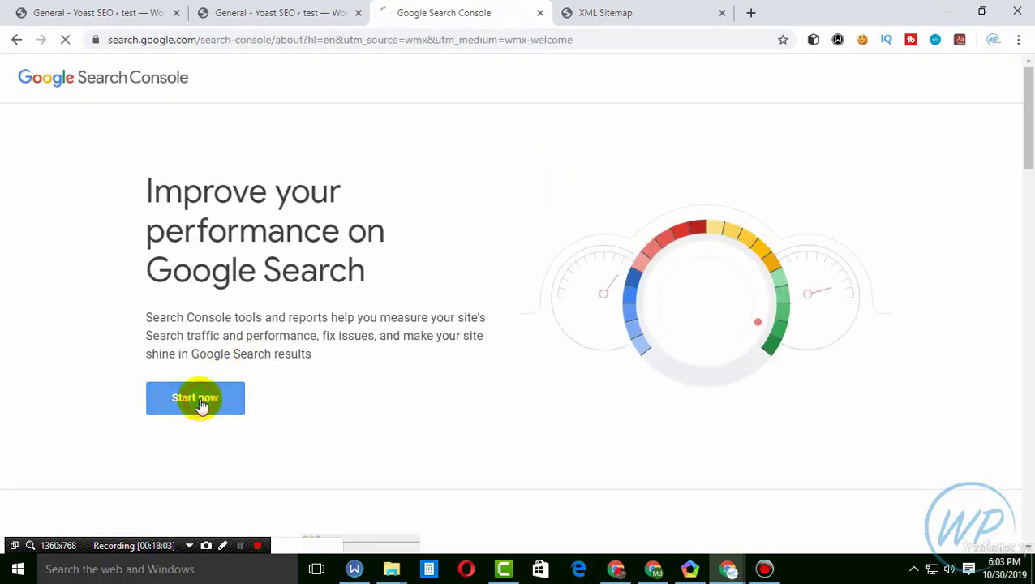
scroll(270, 372, "down", 1)
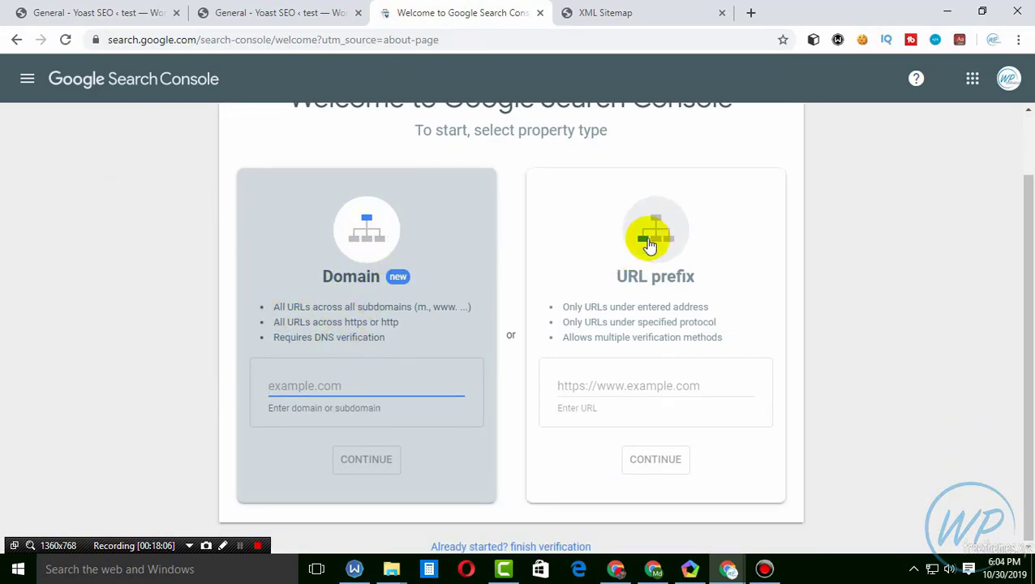
left_click_drag(614, 277, 726, 290)
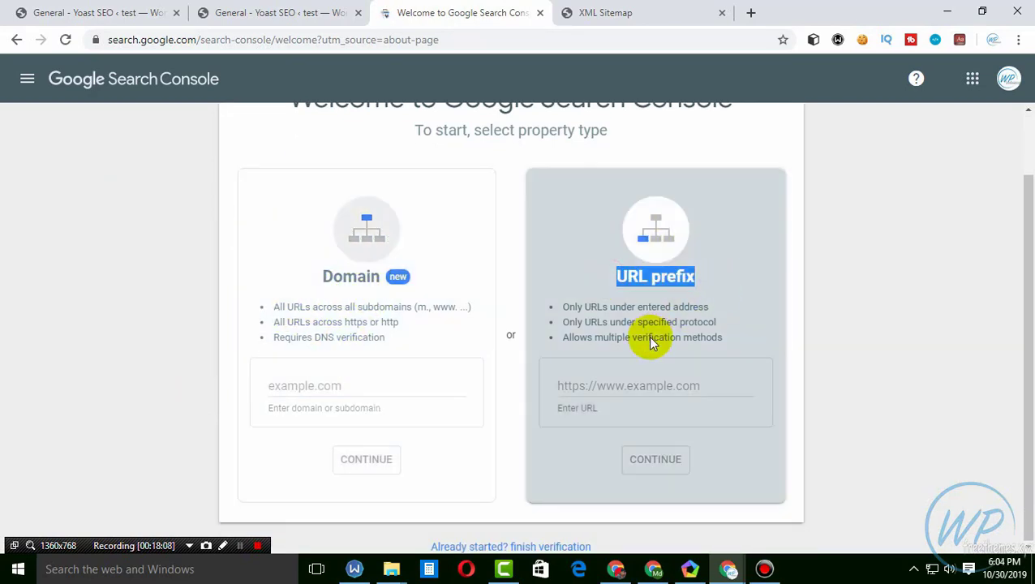
left_click(642, 390)
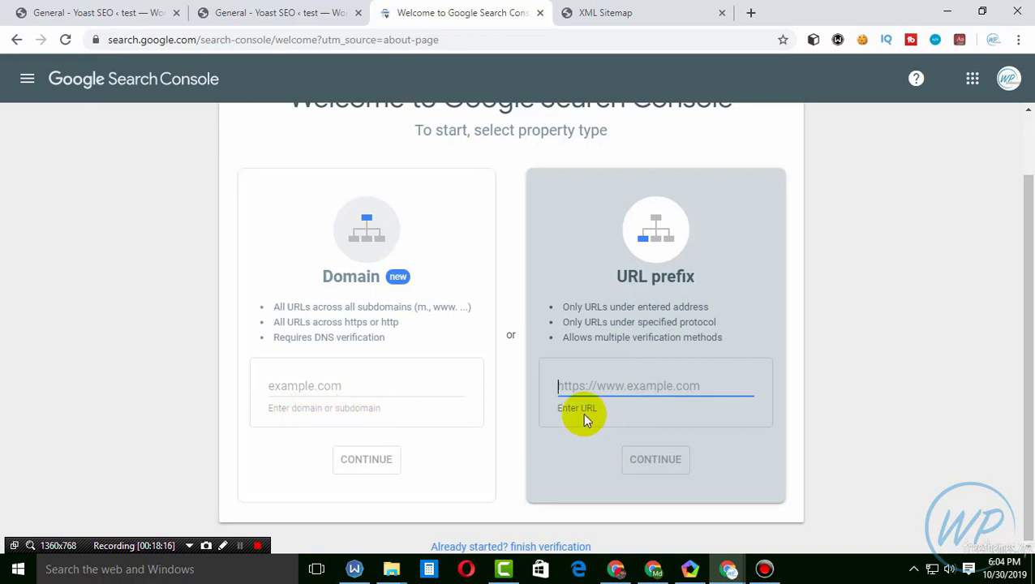
left_click(624, 385)
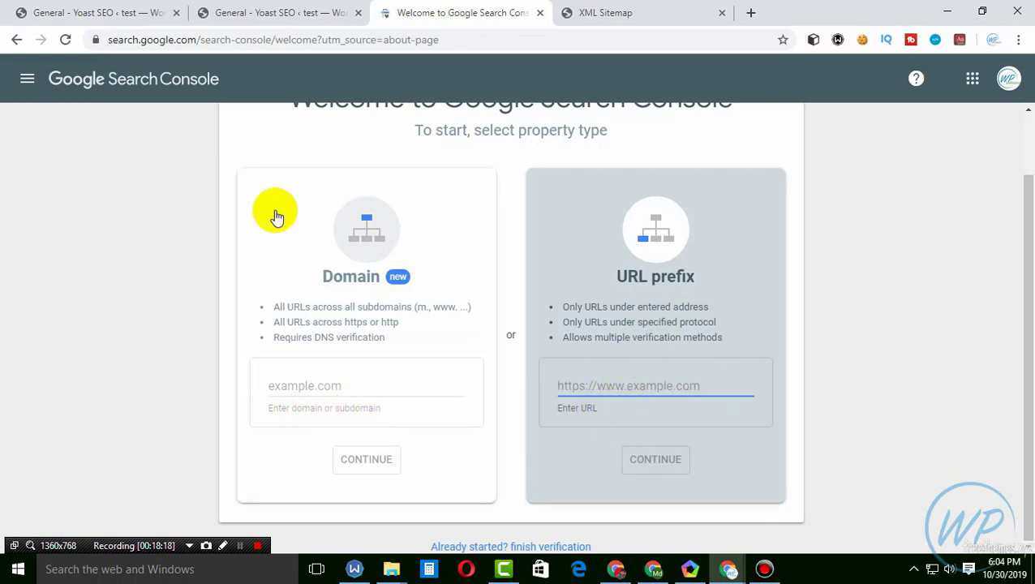
left_click(265, 12)
left_click(178, 38)
left_click_drag(167, 41, 231, 39)
key("ctrl+c")
left_click(462, 12)
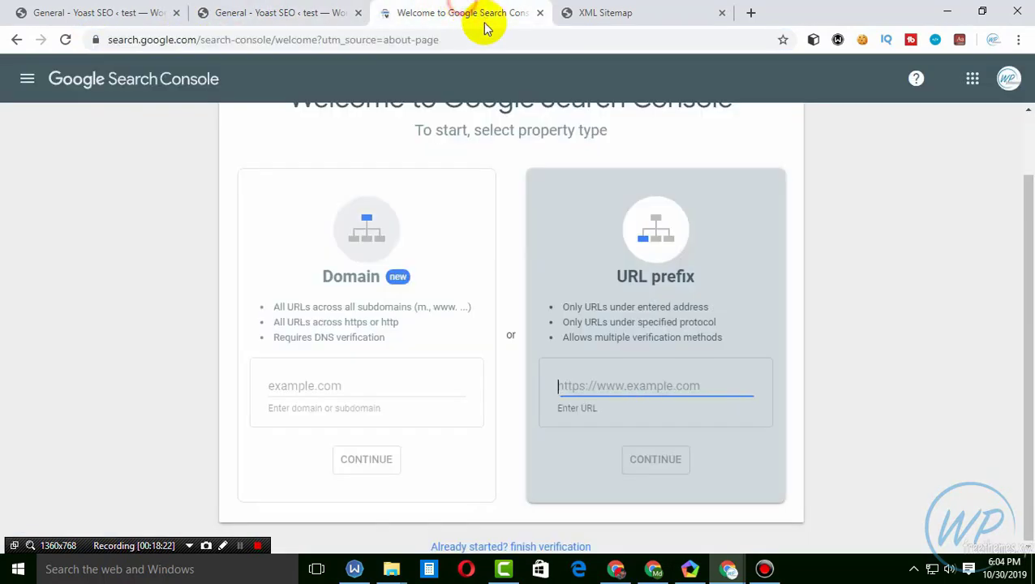
left_click(339, 386)
key("ctrl+v")
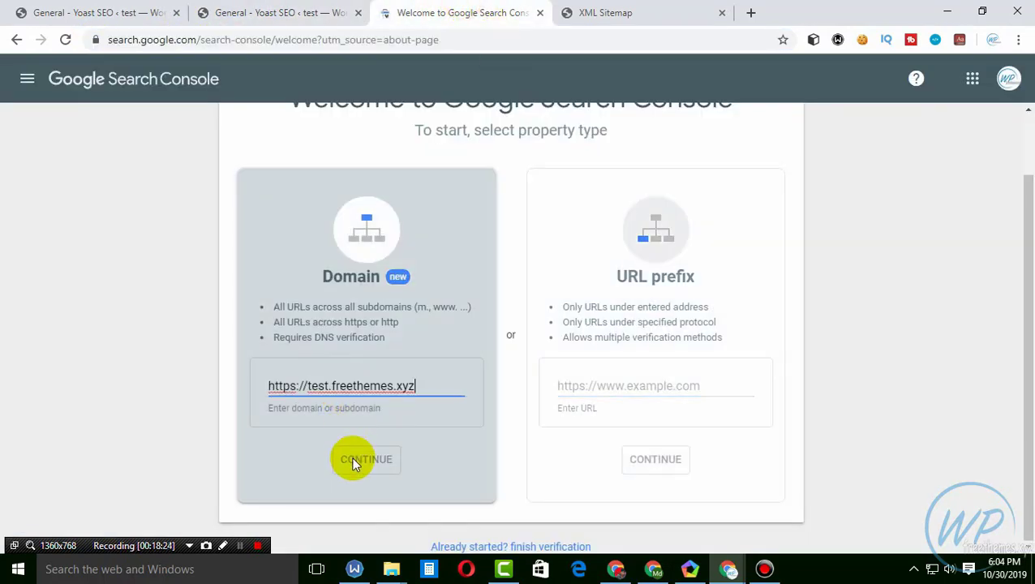
left_click(145, 449)
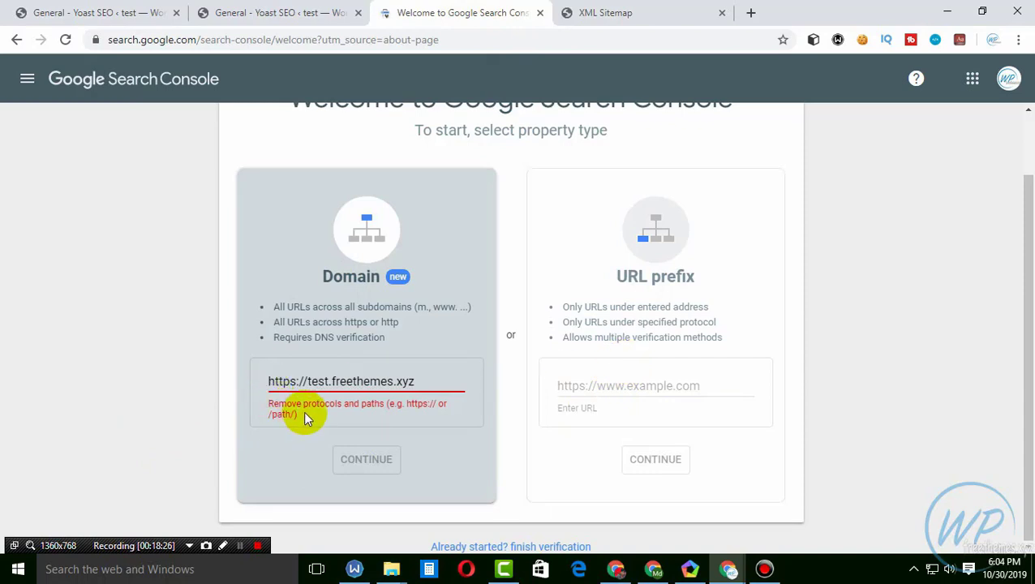
left_click_drag(309, 381, 97, 397)
key("BackSpace")
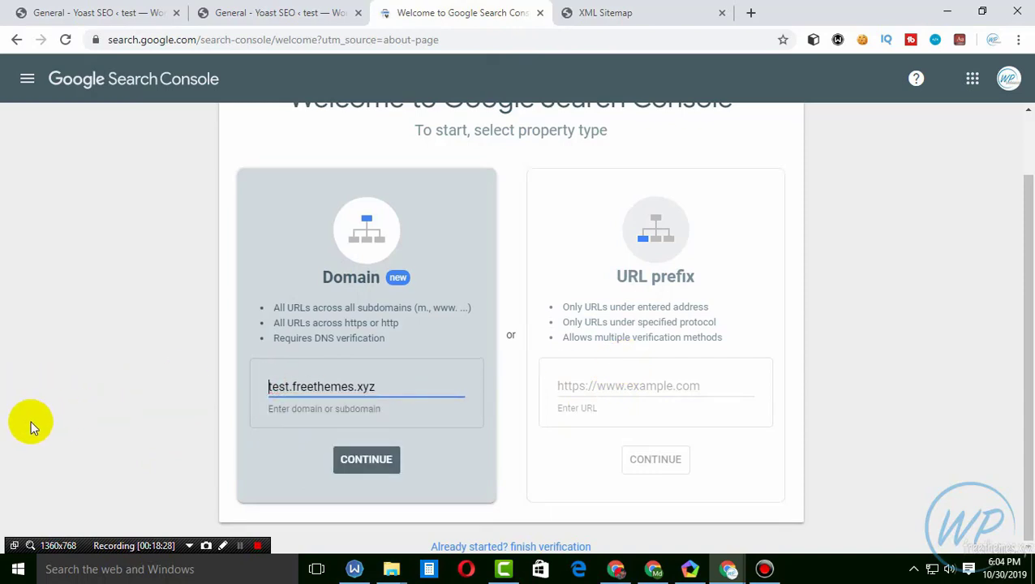
left_click(30, 420)
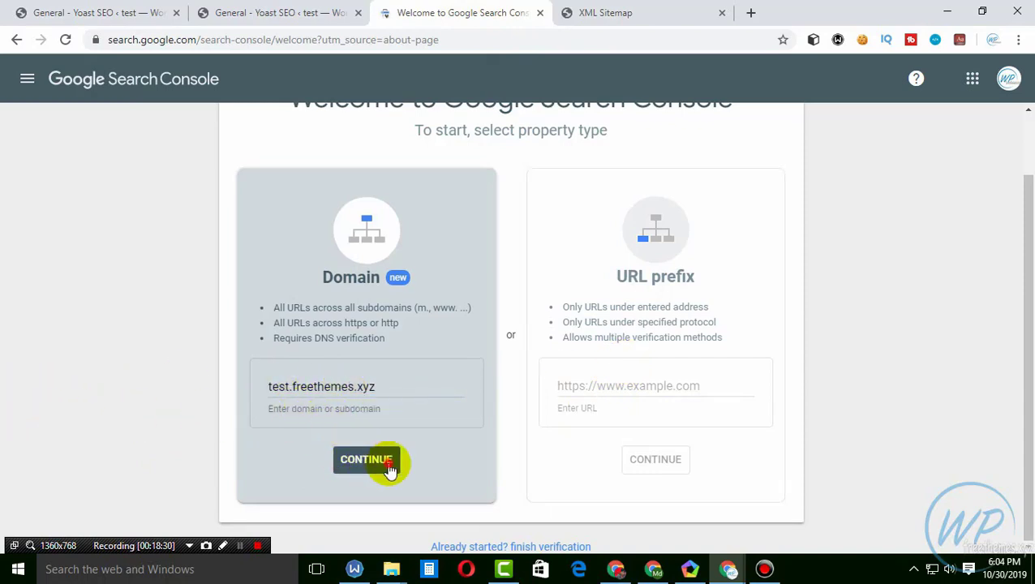
left_click(390, 466)
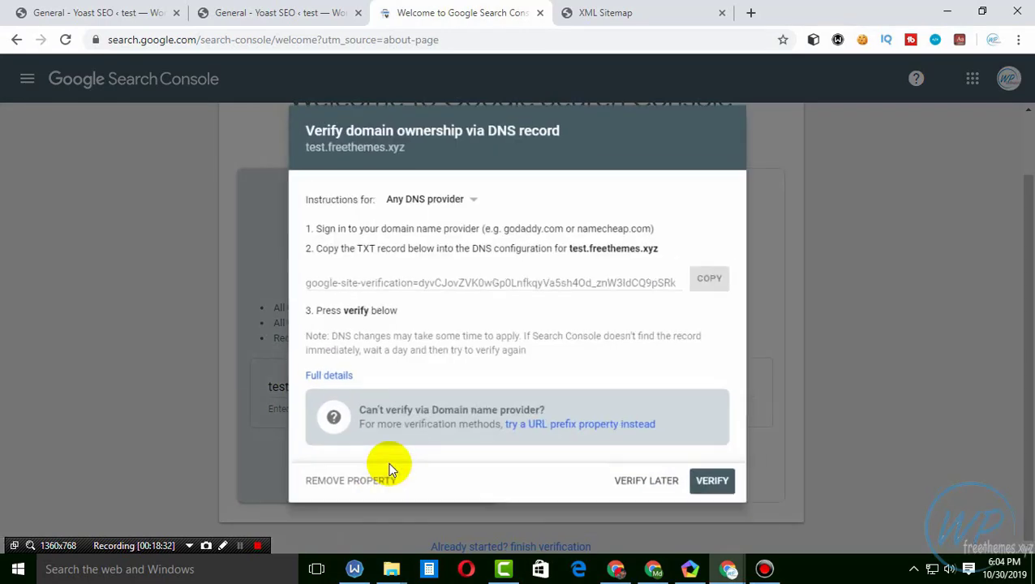
Try to verify ownership of test.freethemes.xyz via DNS record, and copy the TXT record
left_click(722, 492)
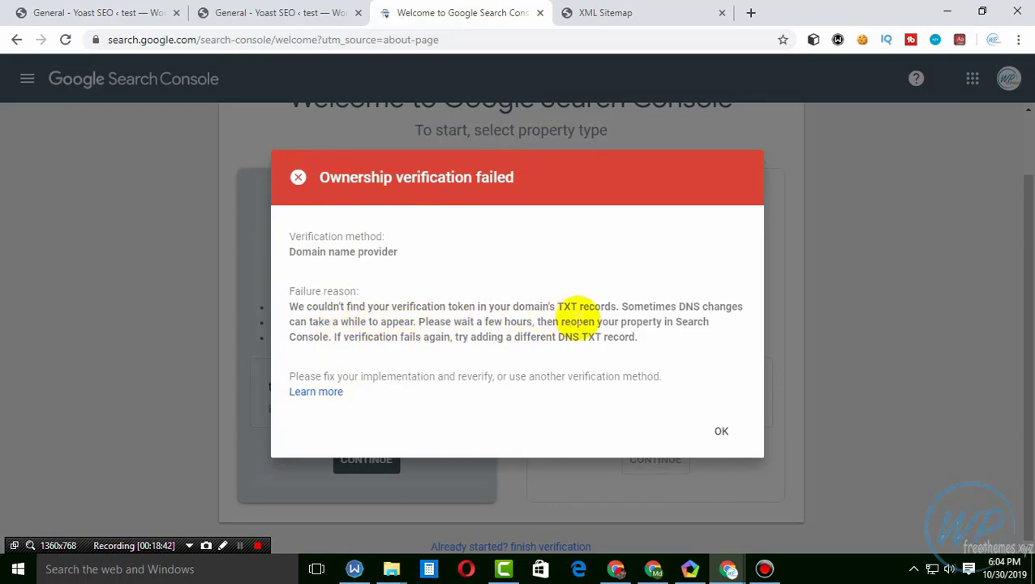
left_click_drag(560, 306, 696, 308)
left_click_drag(582, 336, 619, 337)
left_click(721, 430)
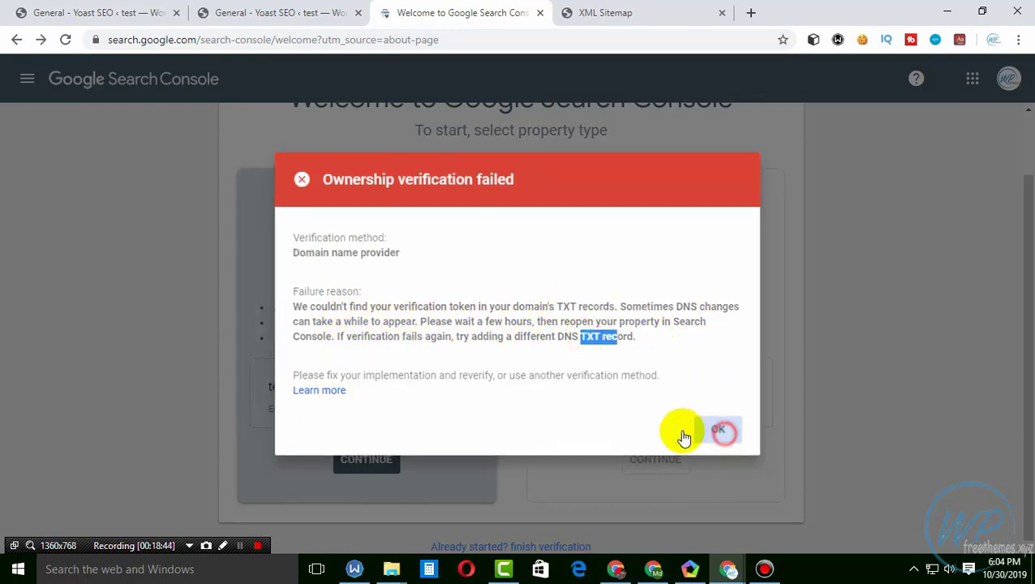
left_click(724, 277)
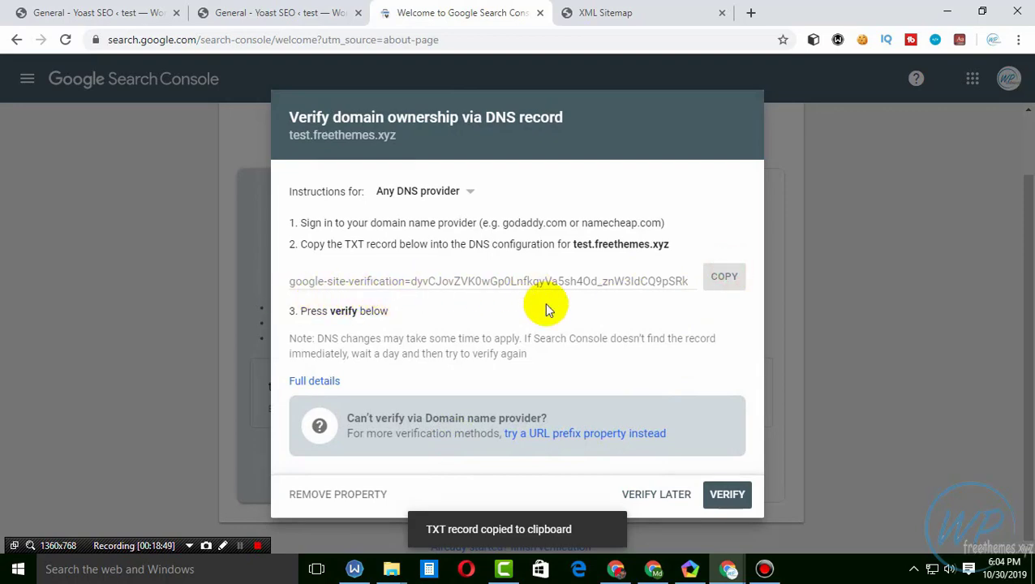
Open the WordPress plugins page in a new tab and bring up the form for uploading a plugin
left_click(251, 9)
left_click(104, 12)
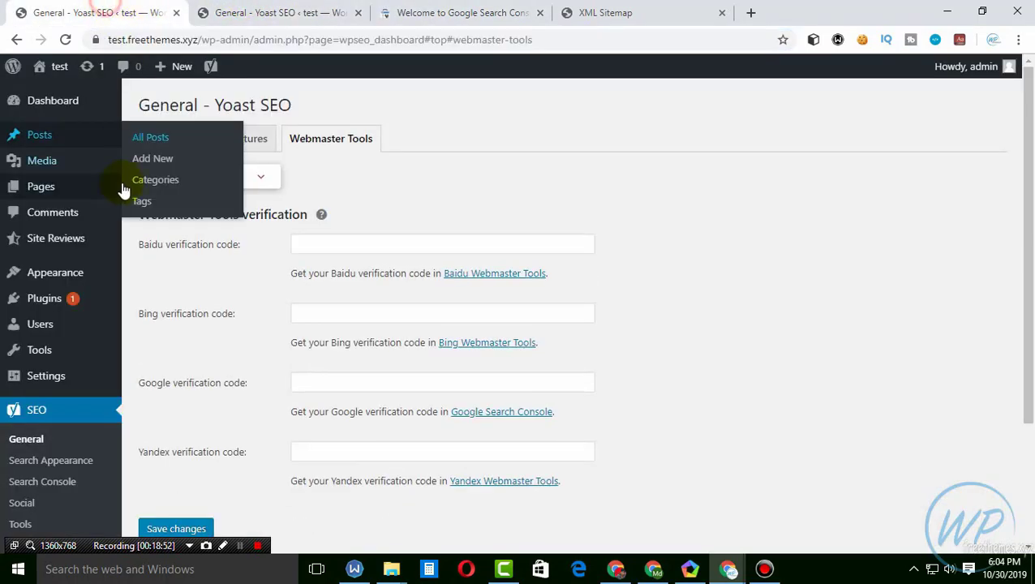
middle_click(40, 308)
left_click(219, 13)
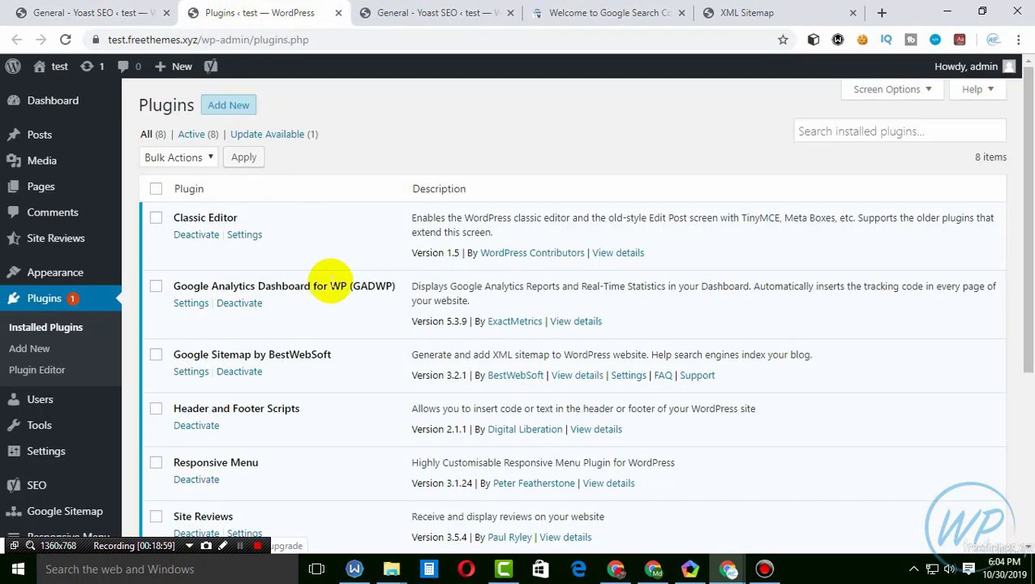
left_click(235, 105)
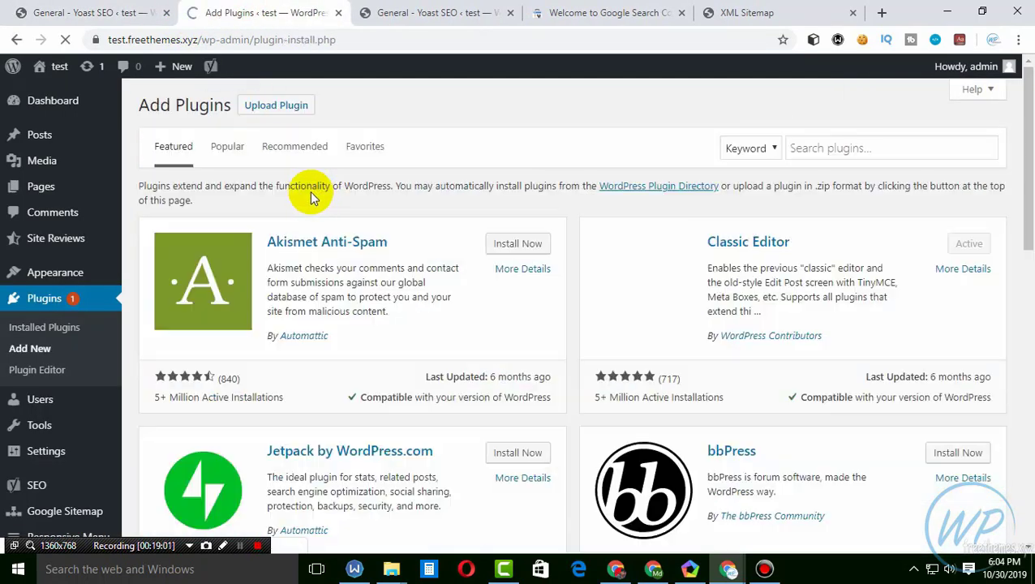
left_click(276, 107)
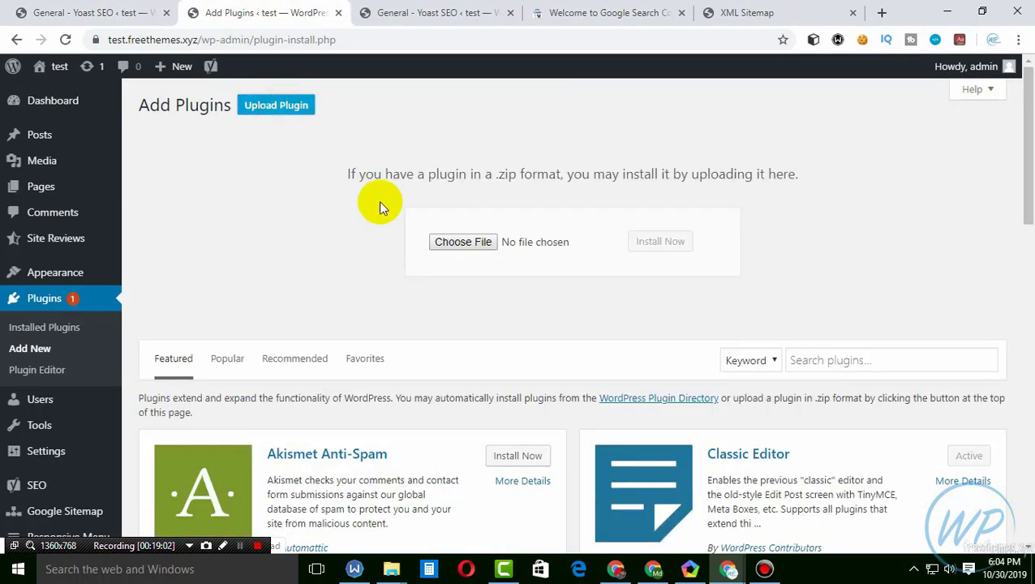
Install and activate the plugin from google-site-kit.zip, and start the Site Kit setup
left_click(455, 240)
double_click(191, 139)
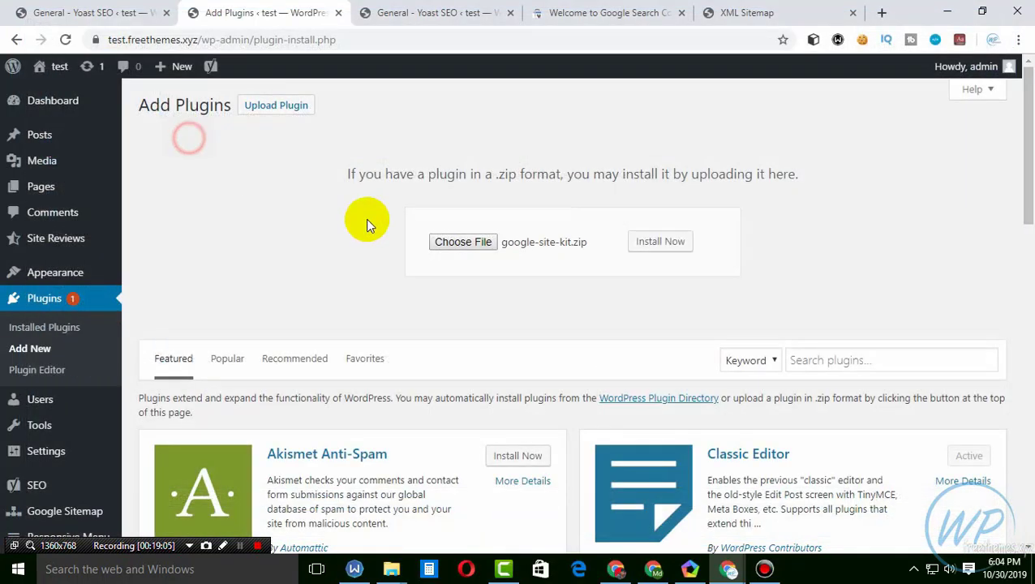
left_click(660, 242)
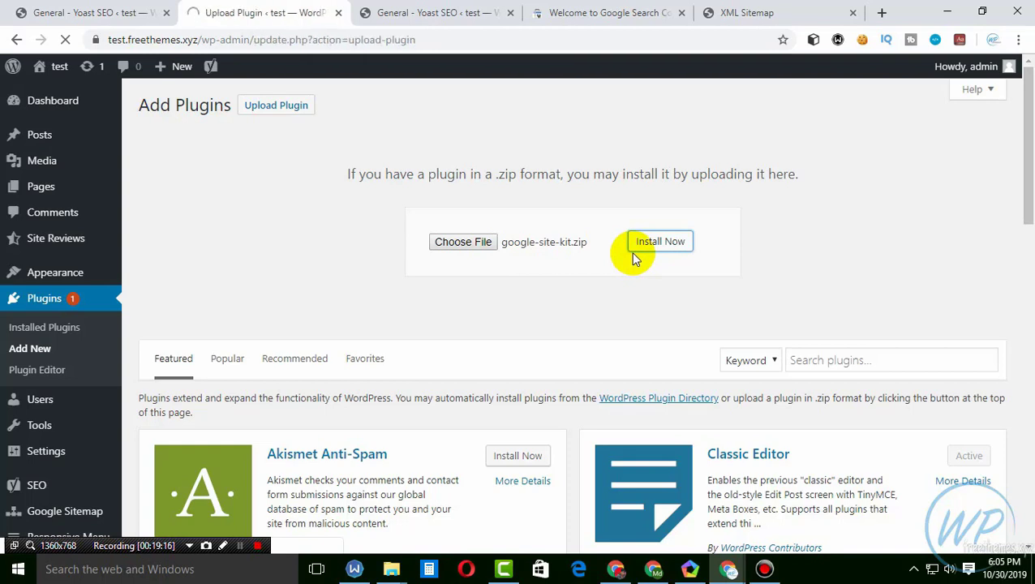
left_click(159, 221)
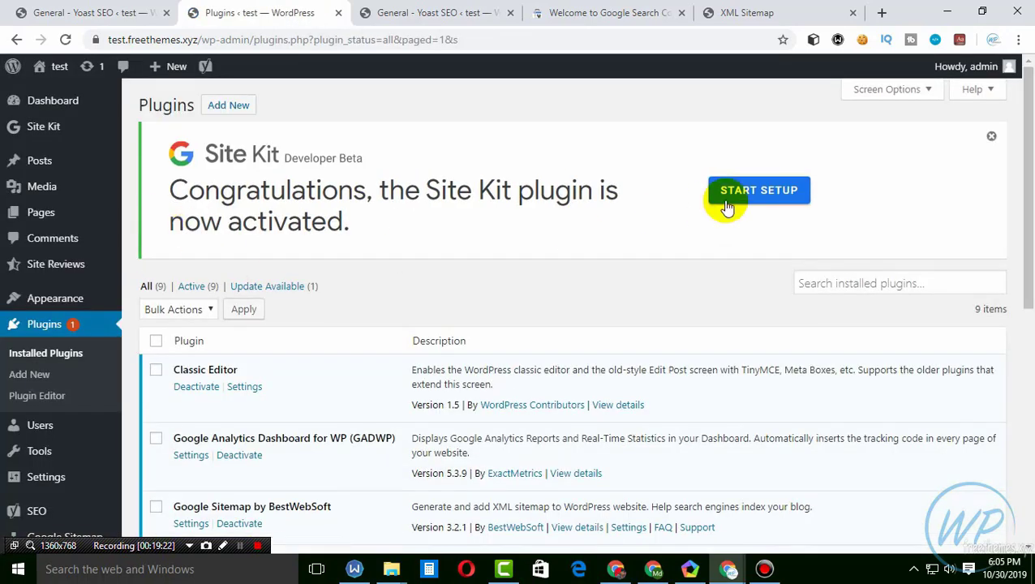
left_click(767, 191)
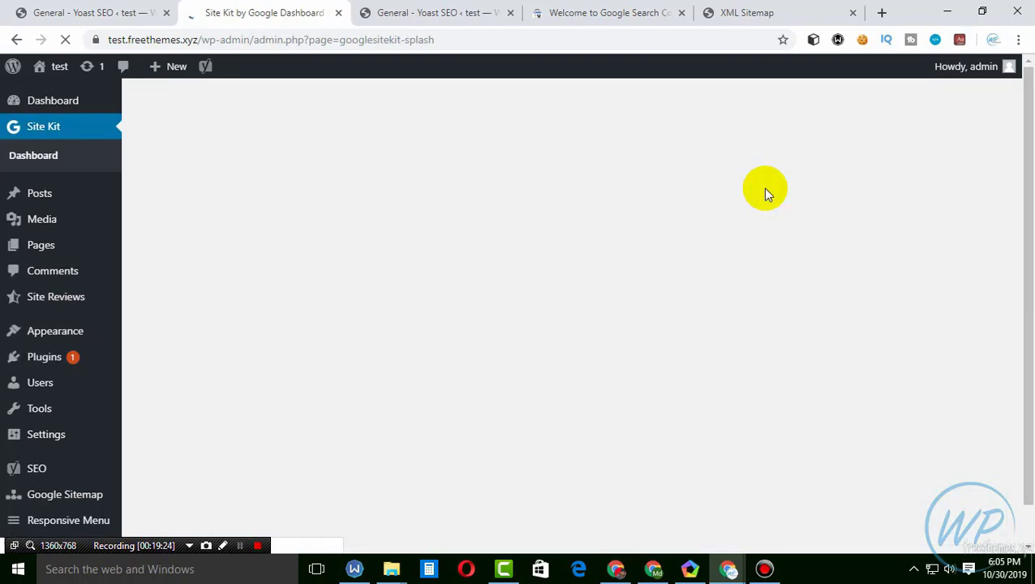
Try to use the copied site verification record as Site Kit's client configuration
scroll(515, 267, "down", 4)
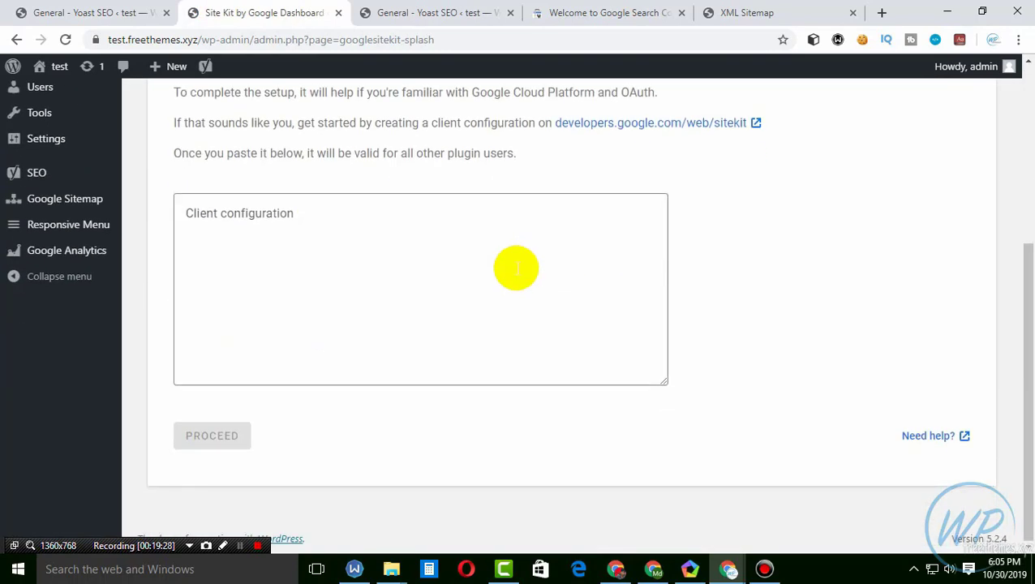
left_click(515, 268)
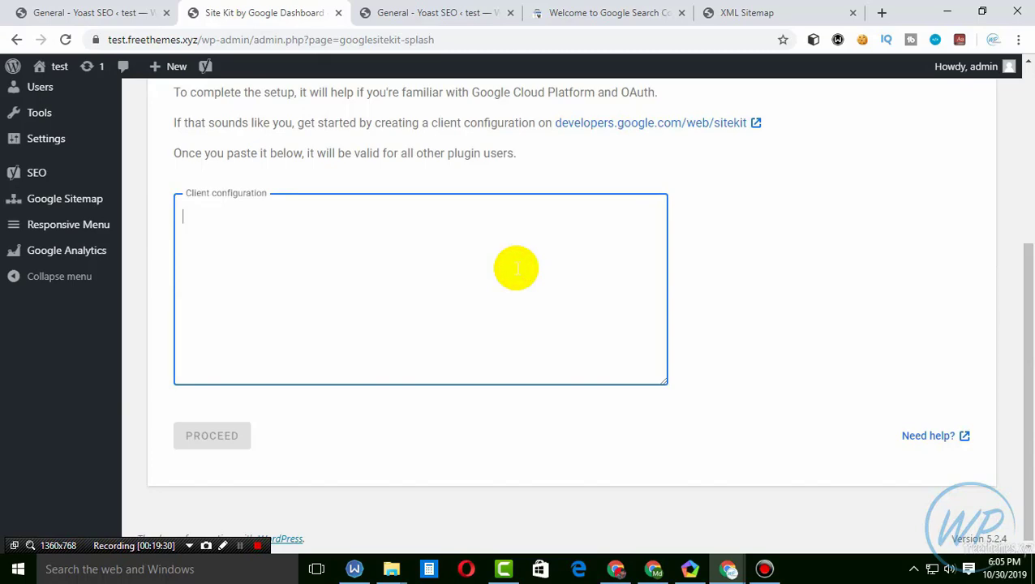
key("ctrl+v")
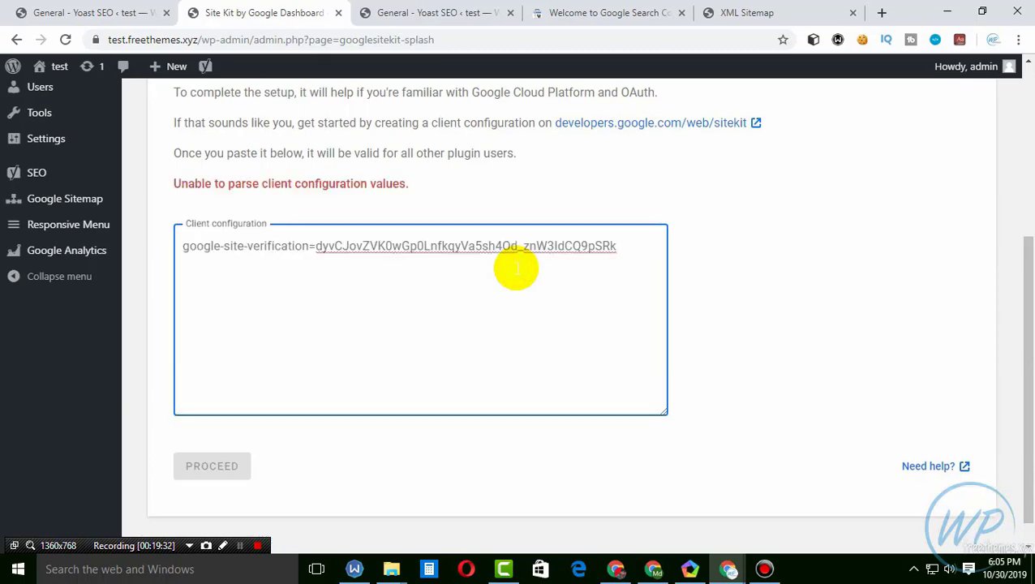
scroll(517, 267, "up", 4)
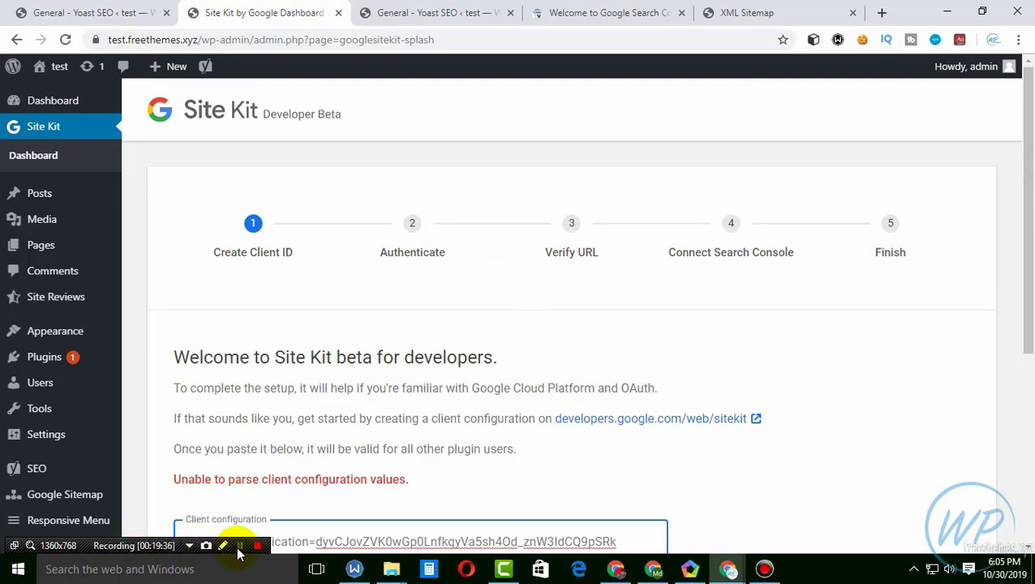
left_click(239, 545)
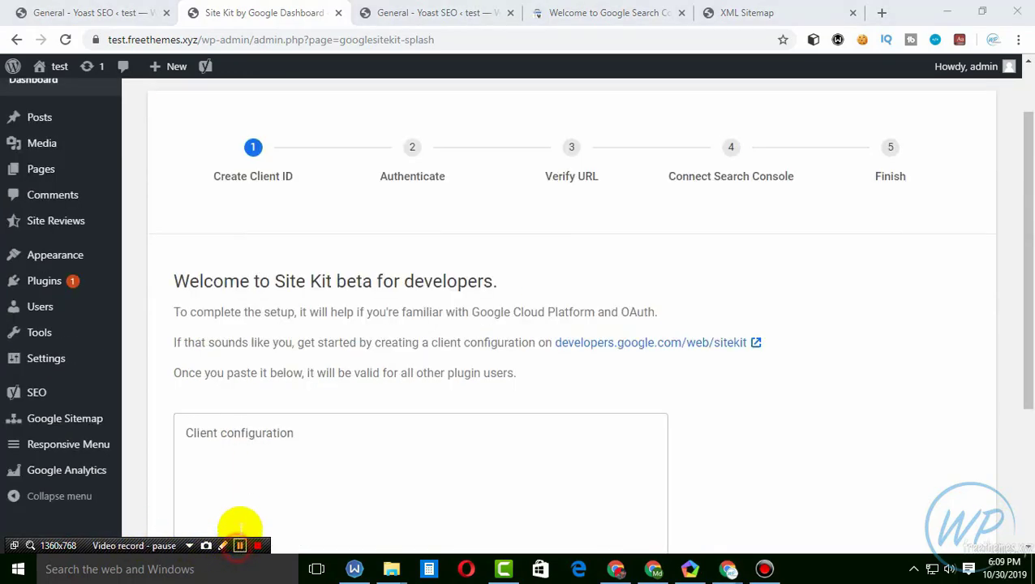
Open the developers.google.com Site Kit page for creating a client configuration from the Site Kit setup
scroll(784, 433, "down", 3)
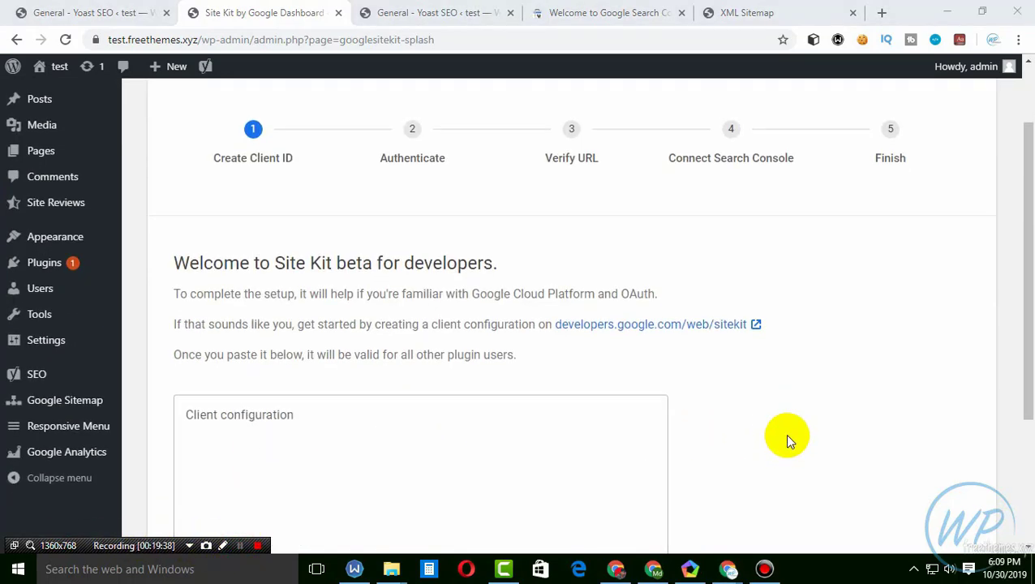
scroll(784, 433, "up", 1)
scroll(784, 433, "down", 3)
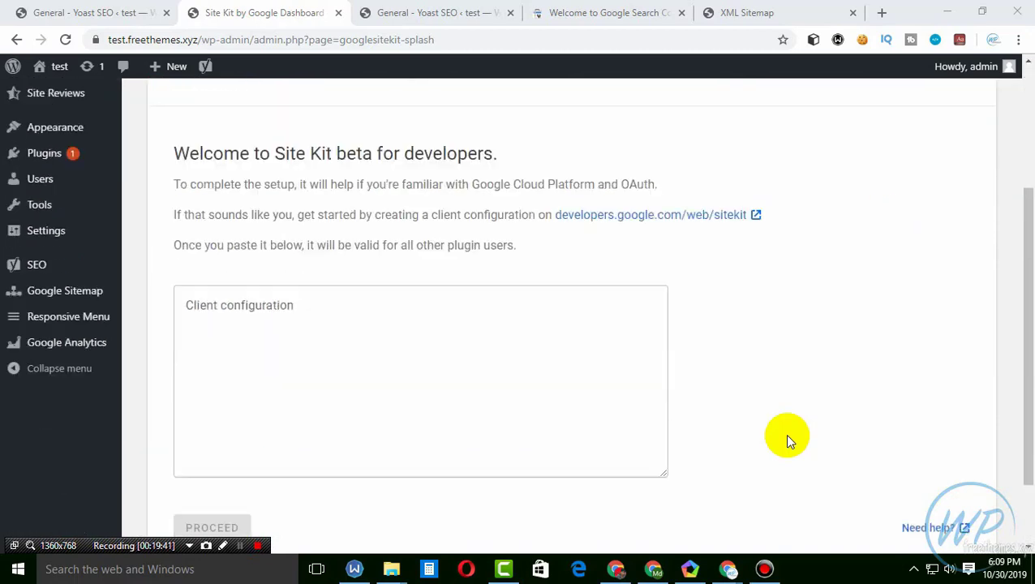
scroll(784, 433, "up", 3)
left_click(658, 421)
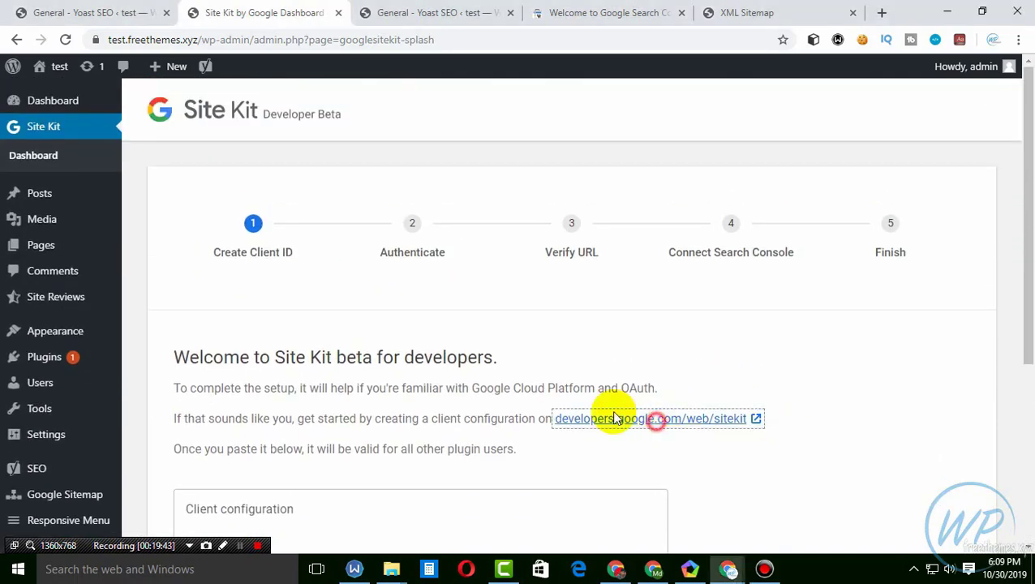
Review the project values for the test site and generate the Site Kit OAuth credentials
scroll(349, 280, "down", 5)
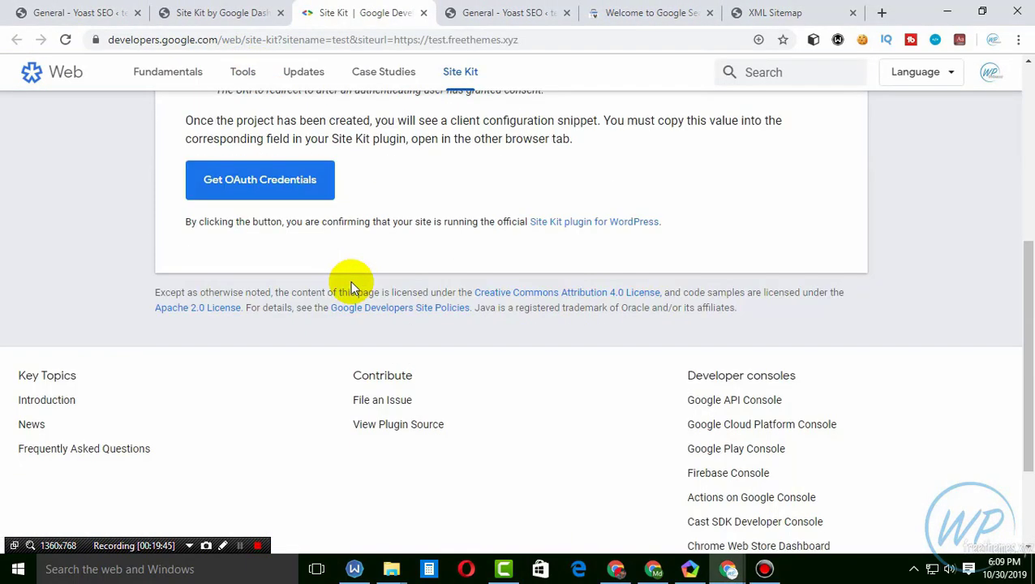
scroll(381, 276, "up", 4)
left_click(266, 489)
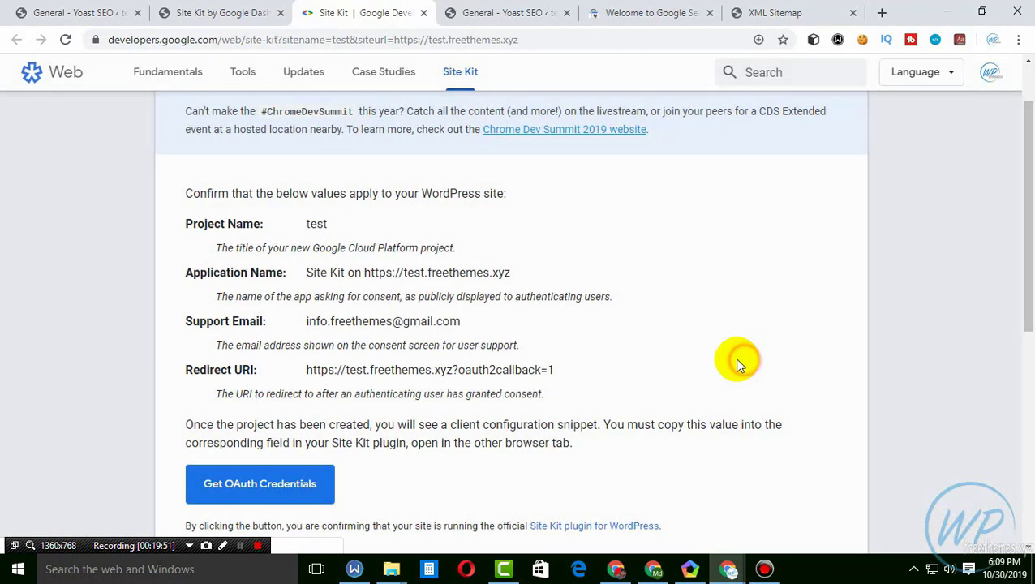
scroll(512, 374, "down", 5)
scroll(354, 414, "up", 4)
left_click(240, 410)
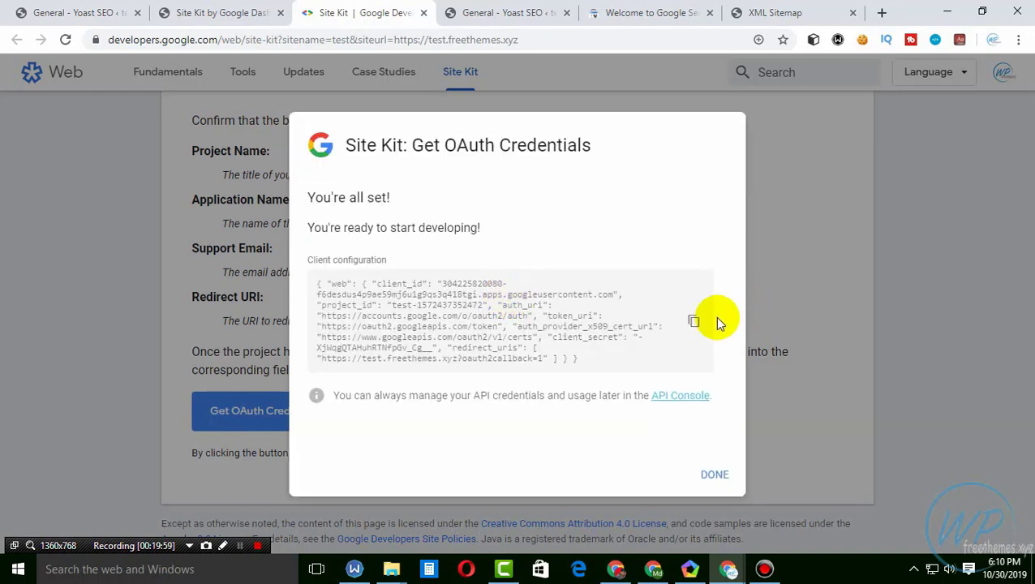
Copy the generated client configuration, paste it into Site Kit's client configuration field, and proceed with the setup
left_click(696, 324)
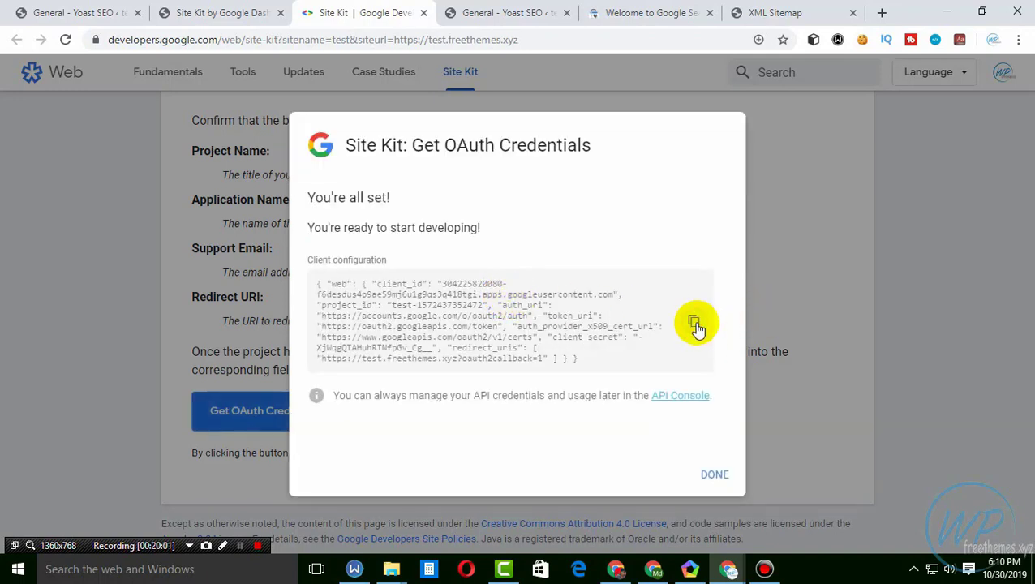
left_click(203, 11)
scroll(365, 340, "down", 4)
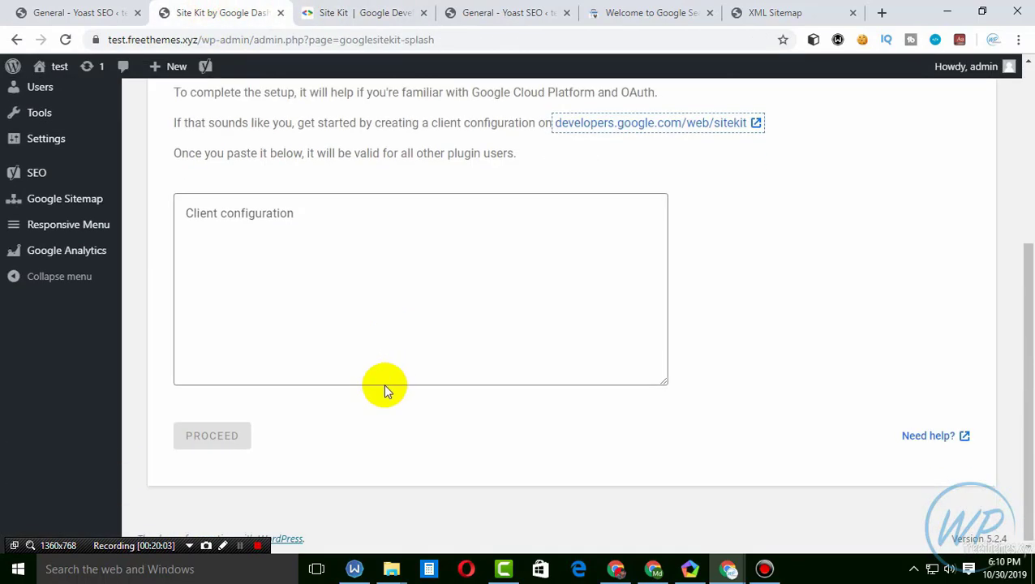
left_click(325, 284)
key("ctrl+v")
left_click(207, 442)
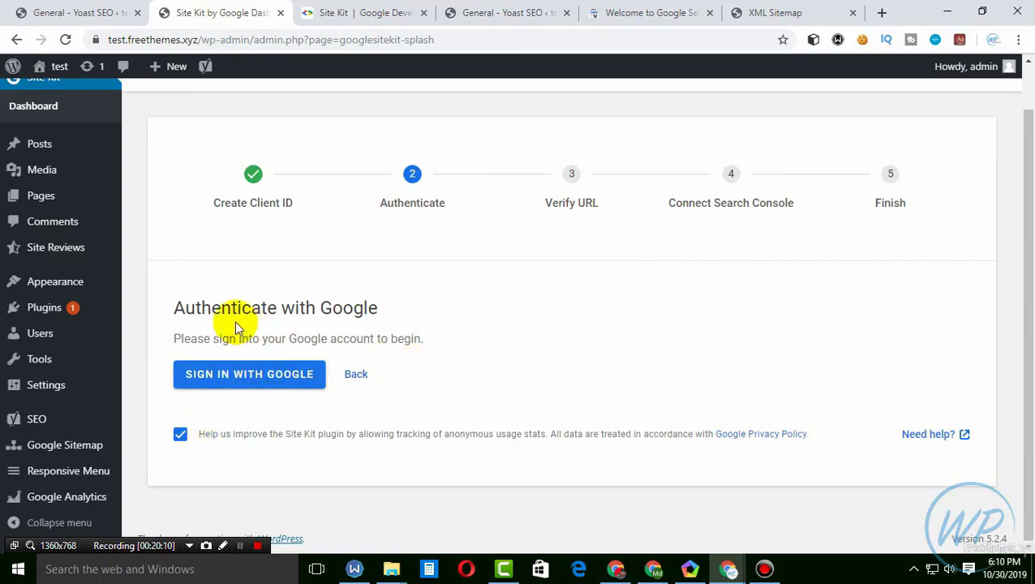
Sign in to Site Kit with the Google account and allow access to Search Console data and the site list
left_click(244, 380)
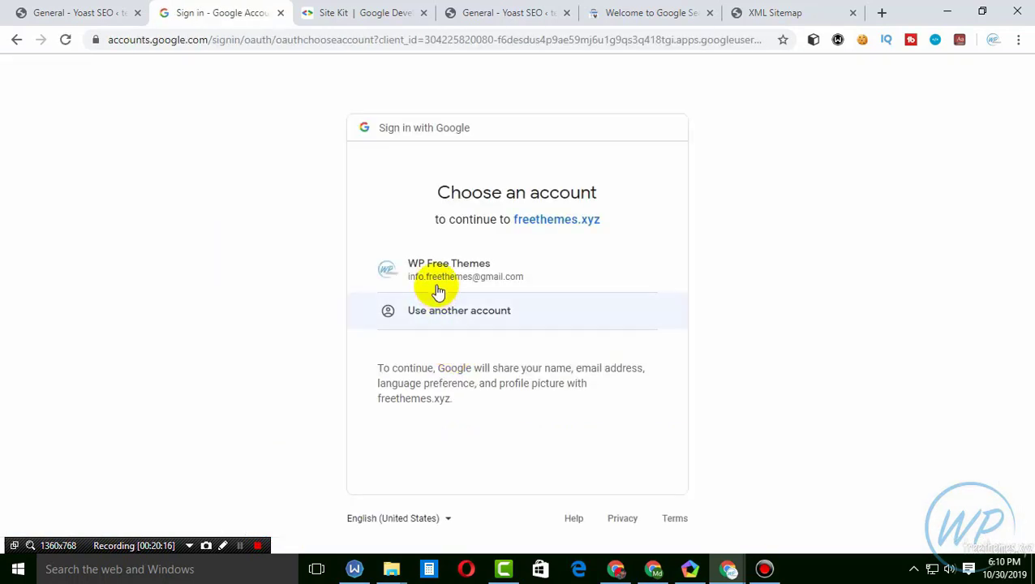
left_click(436, 286)
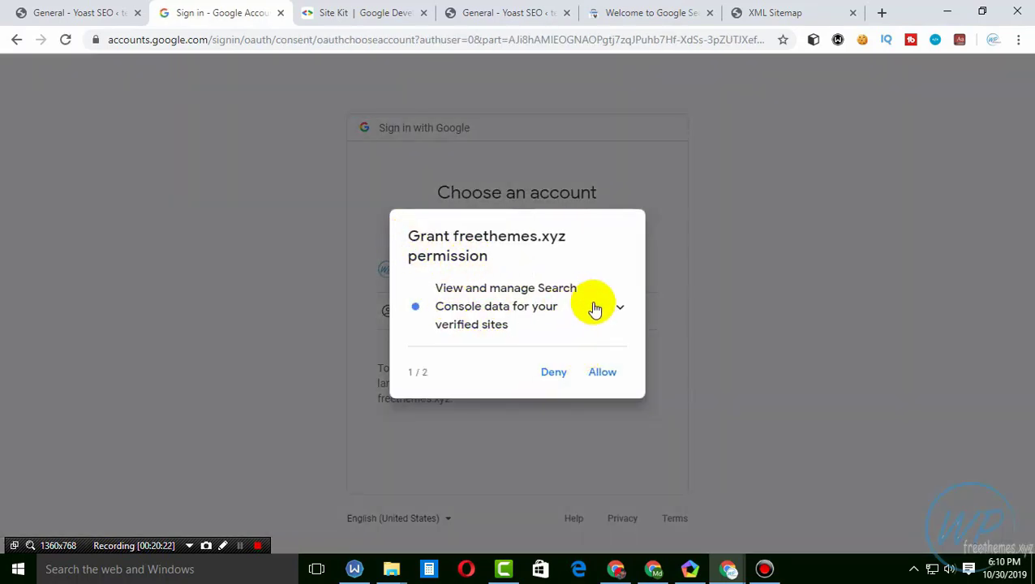
left_click(604, 372)
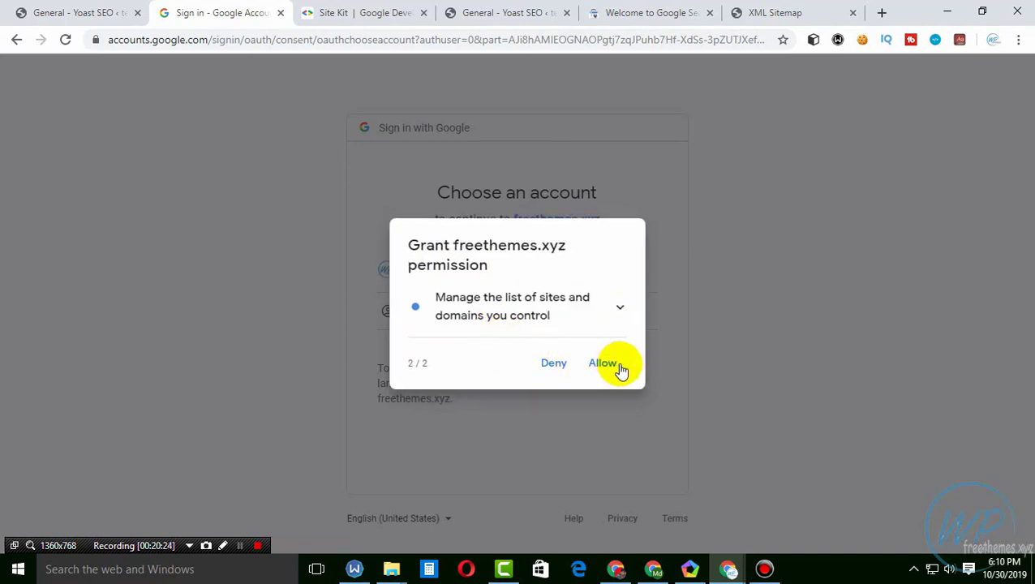
left_click(604, 365)
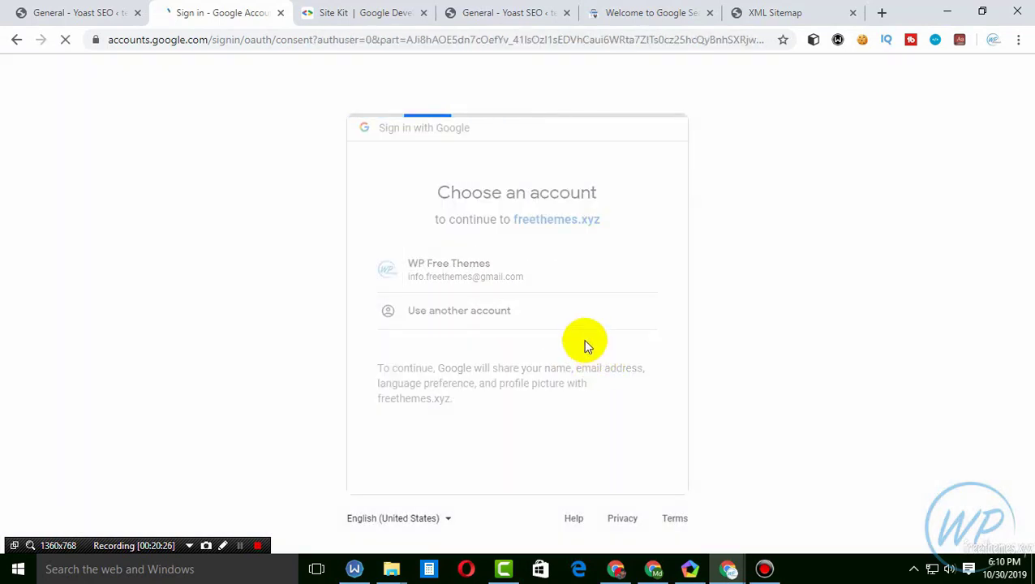
scroll(588, 373, "down", 3)
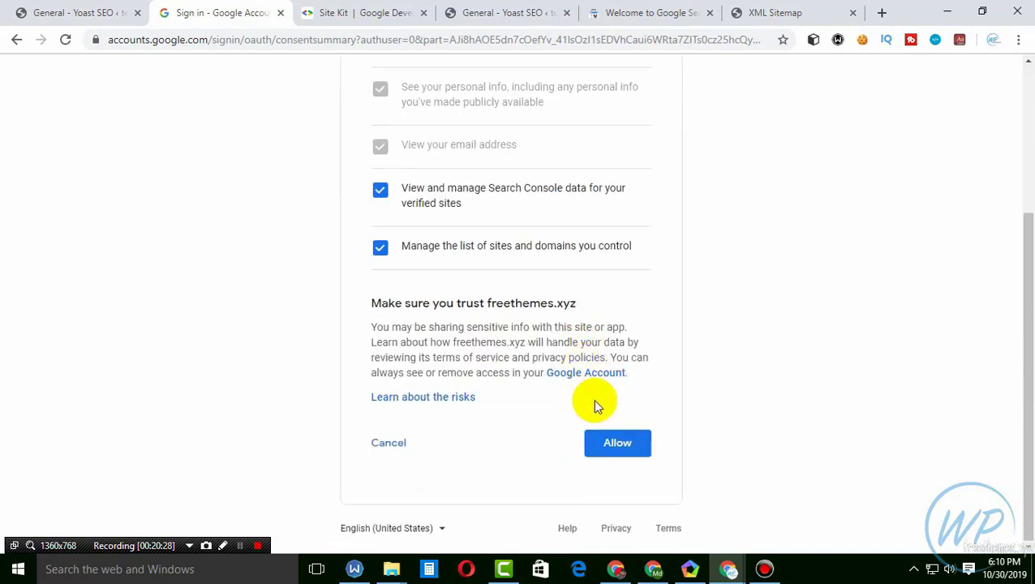
left_click(624, 451)
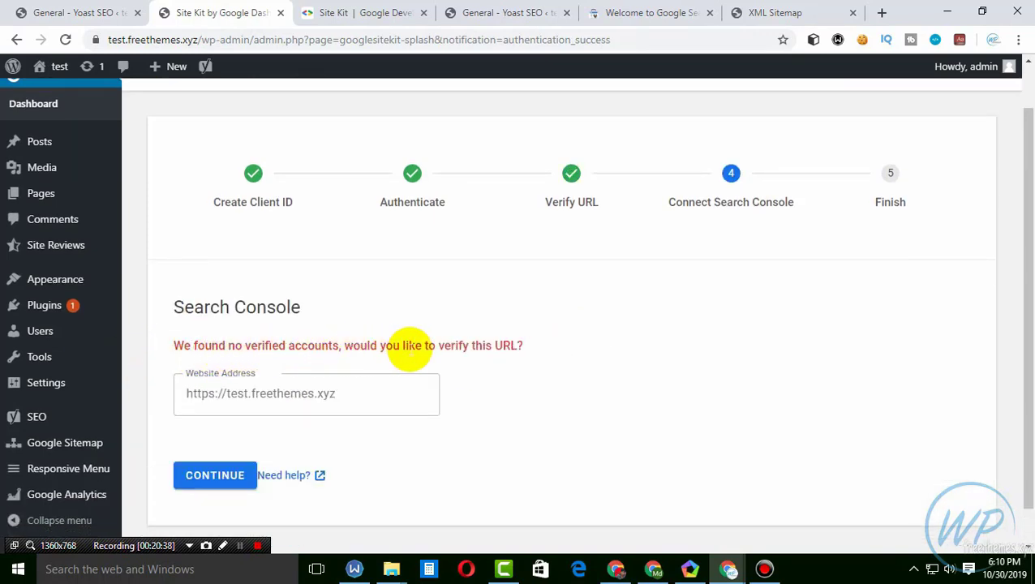
left_click_drag(437, 345, 570, 351)
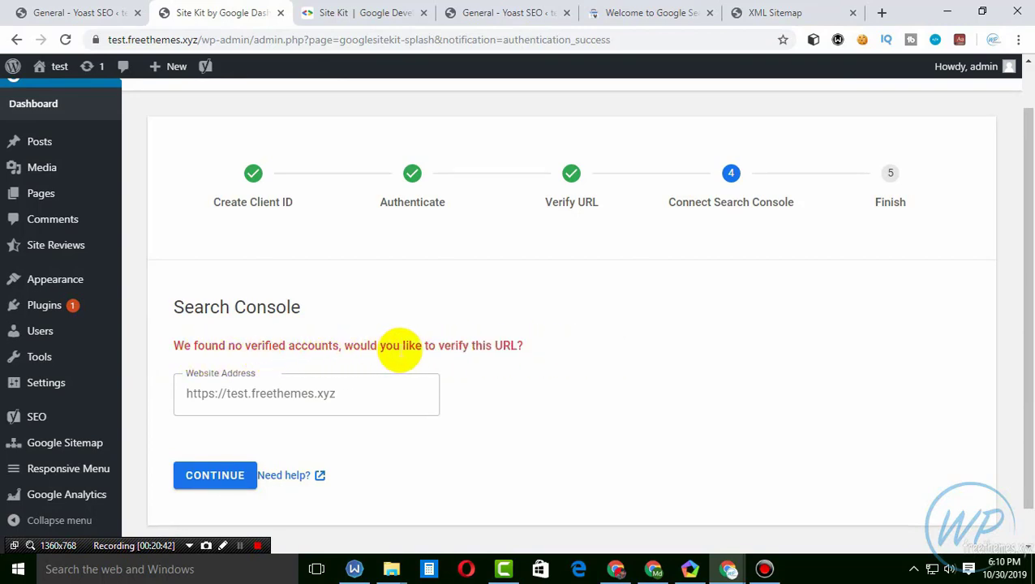
left_click(293, 393)
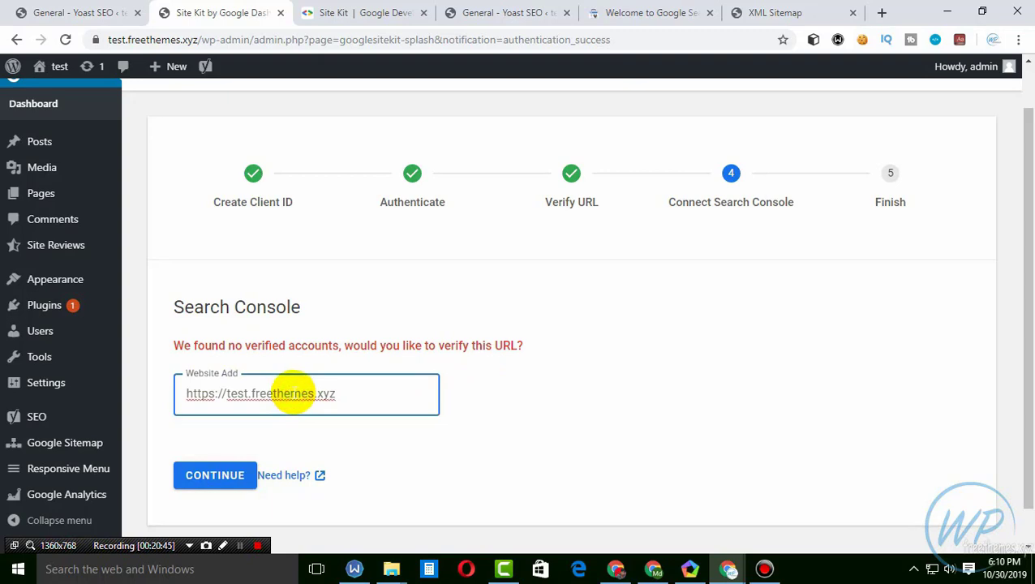
left_click_drag(331, 393, 154, 387)
key("ctrl+c")
left_click(357, 393)
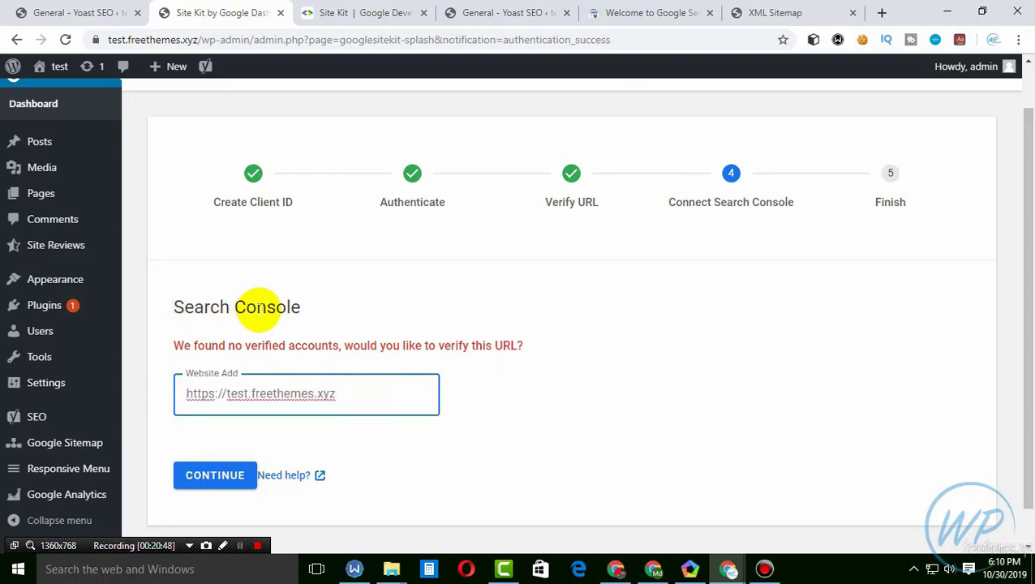
left_click(215, 474)
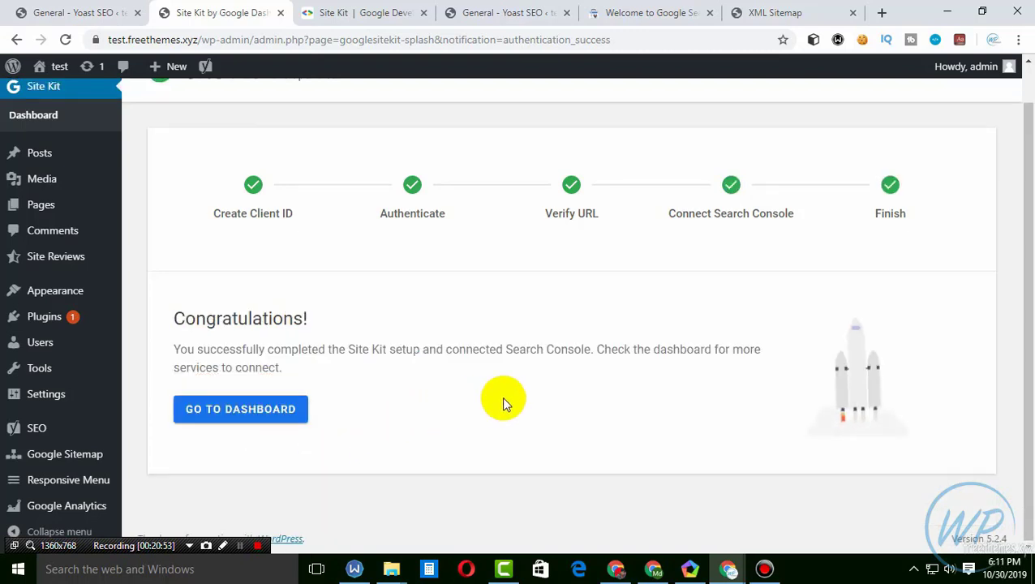
Open the Site Kit dashboard and look through its connectable services, search funnel and popularity sections
left_click(229, 414)
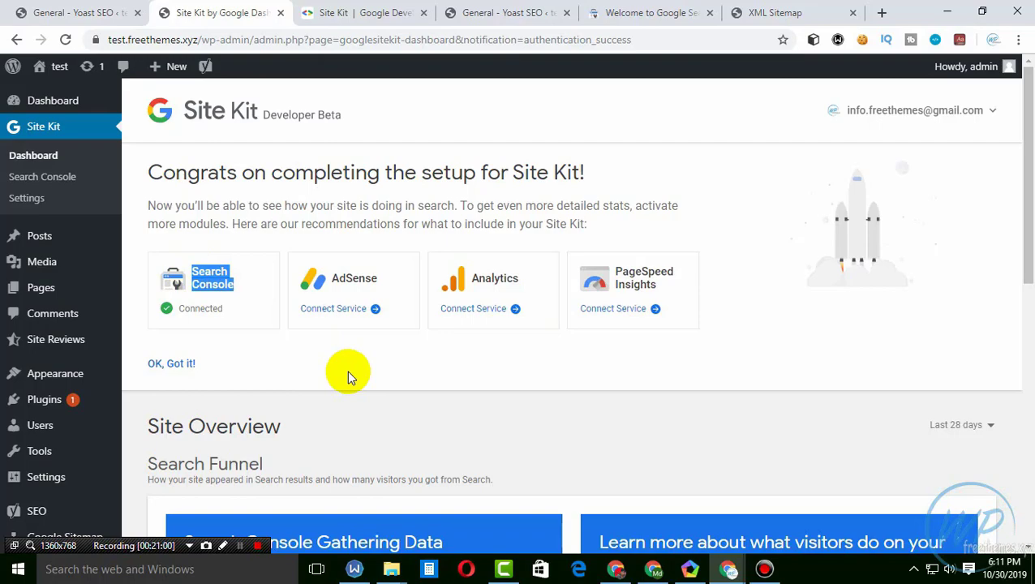
scroll(349, 372, "down", 2)
scroll(365, 411, "down", 5)
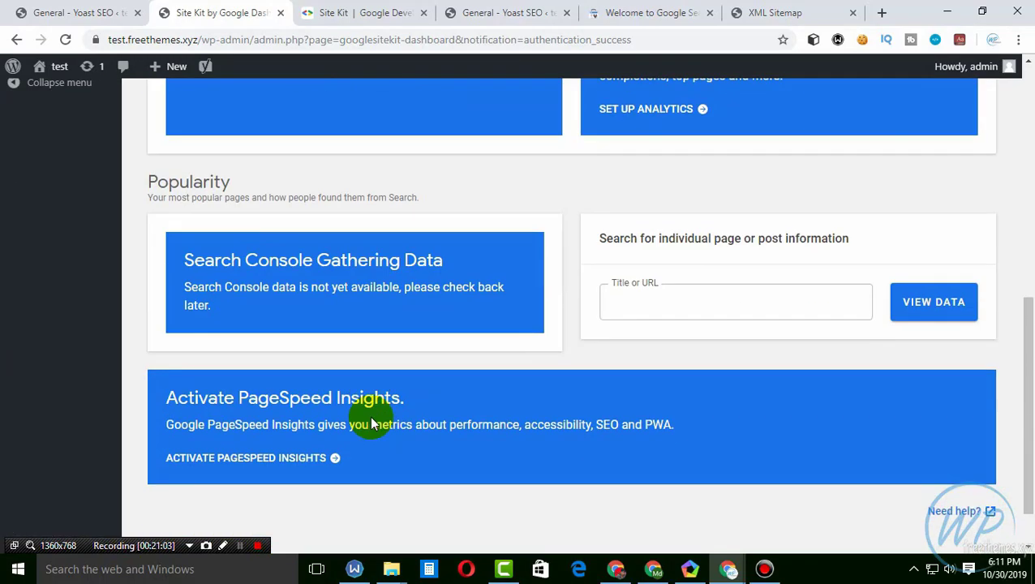
scroll(371, 416, "down", 1)
scroll(371, 416, "up", 7)
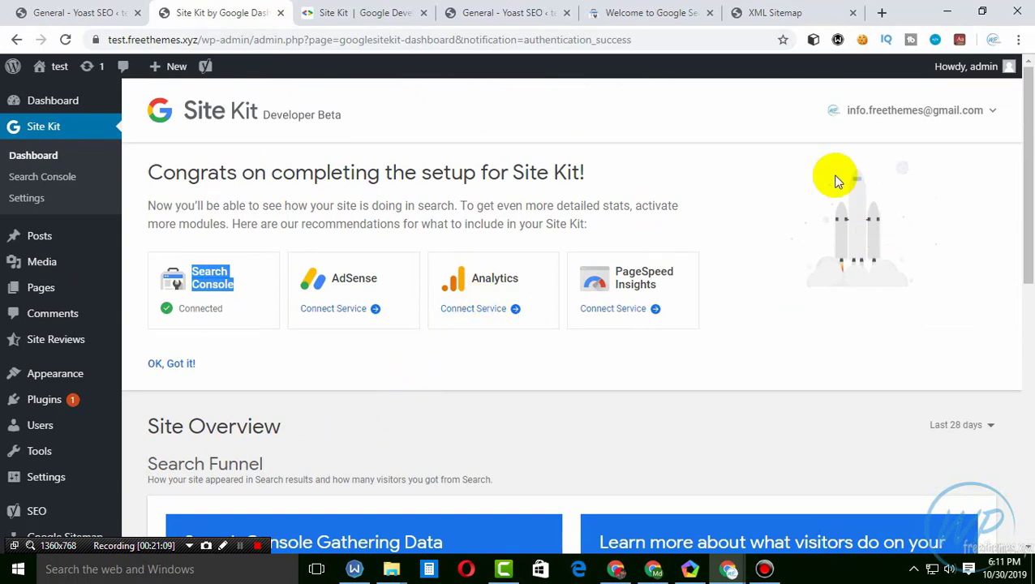
left_click(635, 13)
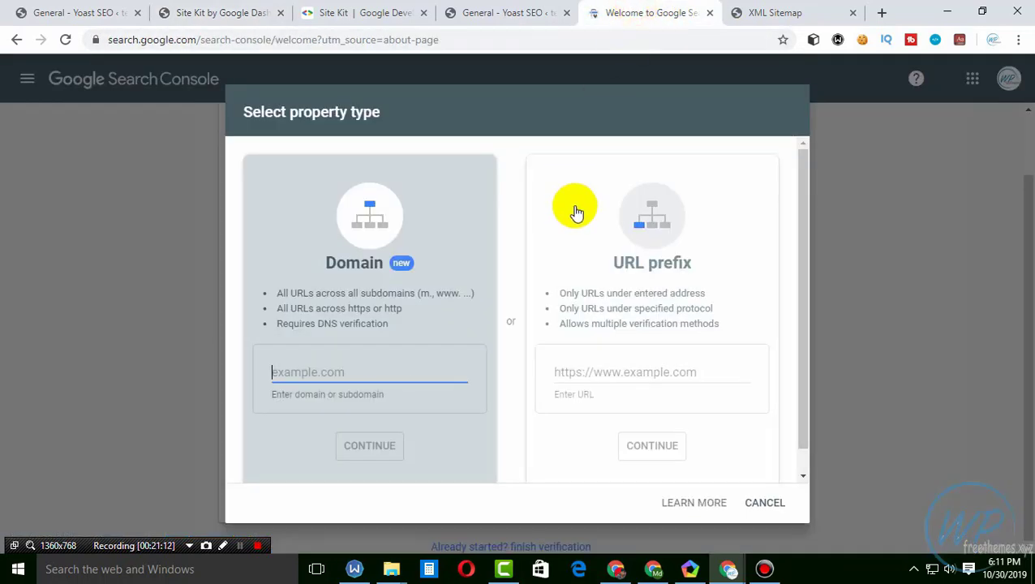
left_click(227, 12)
left_click(142, 39)
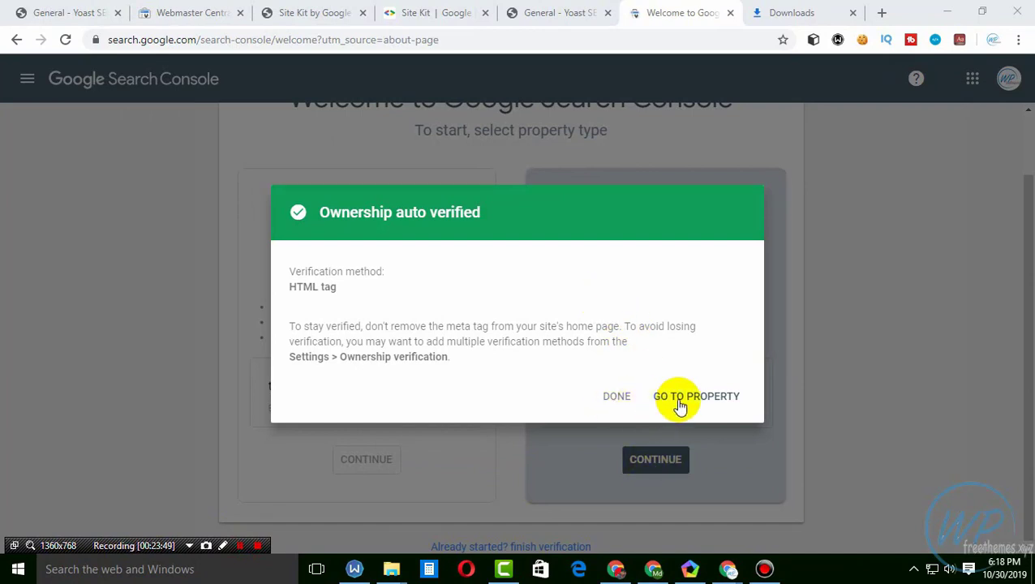
left_click(619, 401)
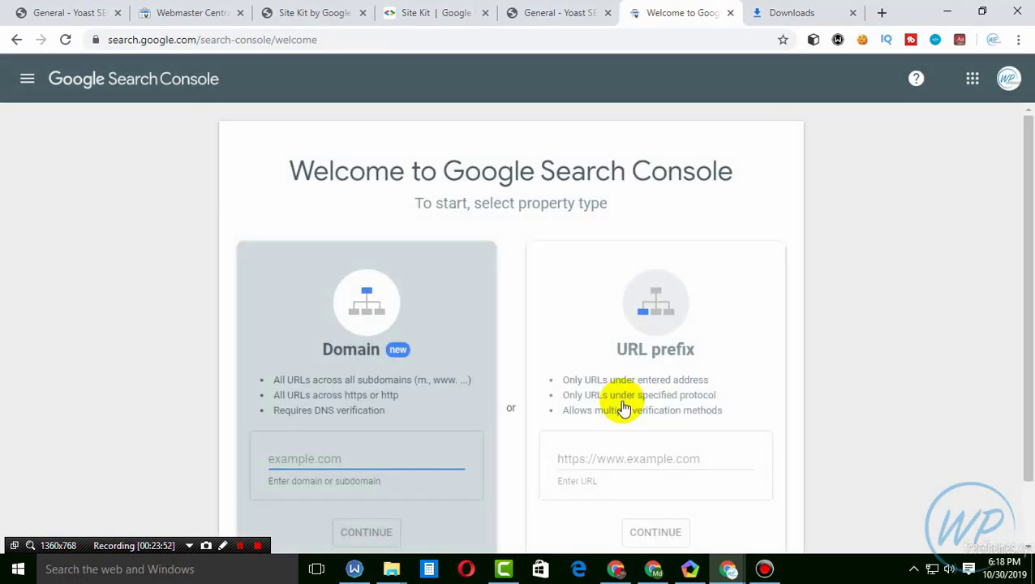
scroll(623, 408, "down", 1)
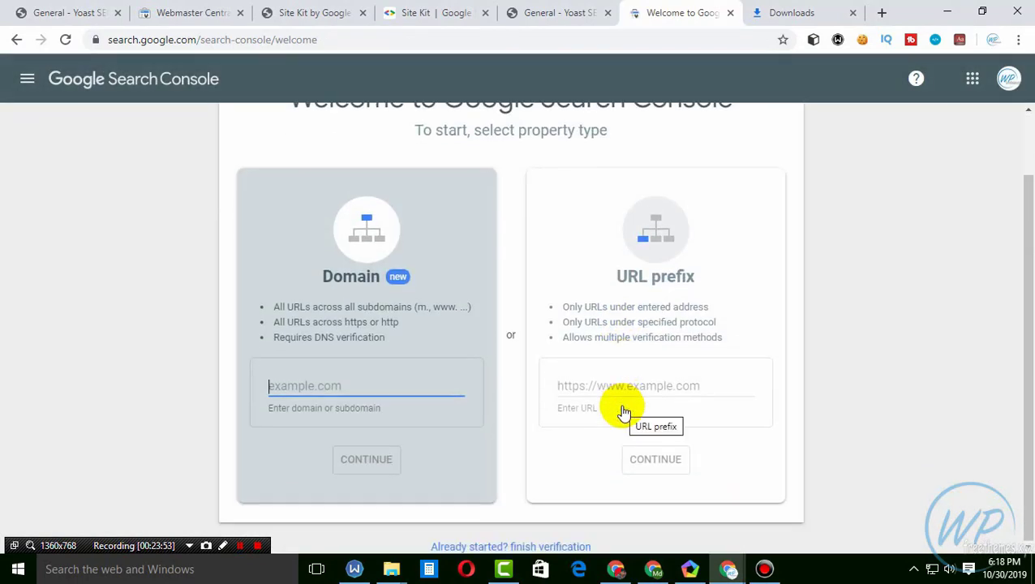
scroll(620, 412, "up", 1)
scroll(628, 414, "down", 1)
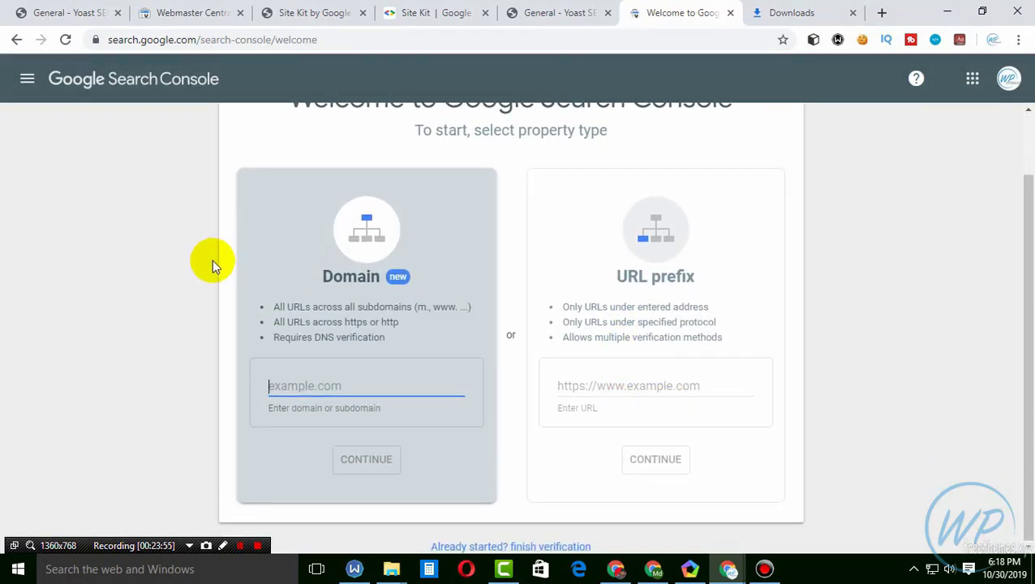
left_click(636, 386)
key("ctrl+v")
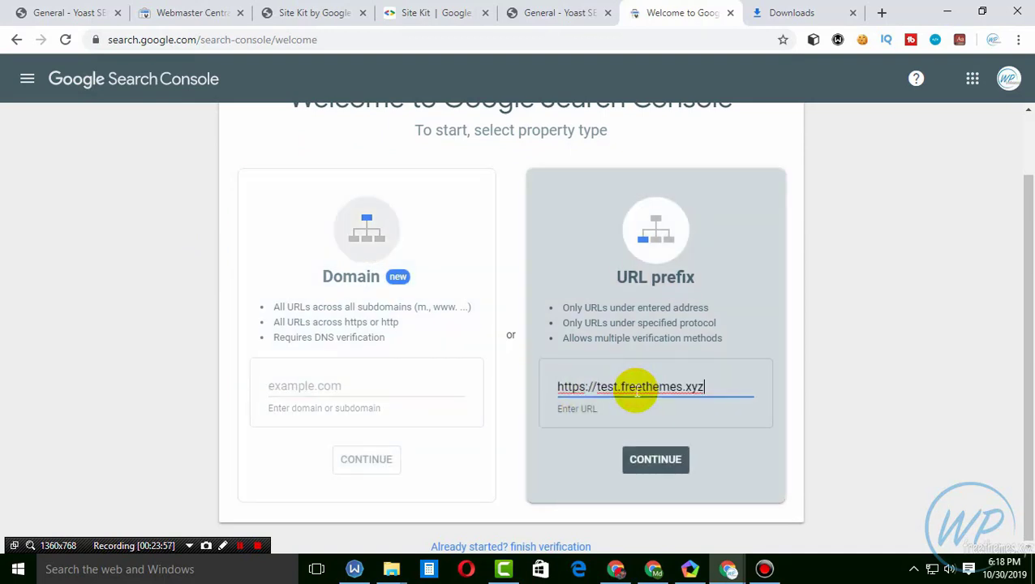
left_click(646, 459)
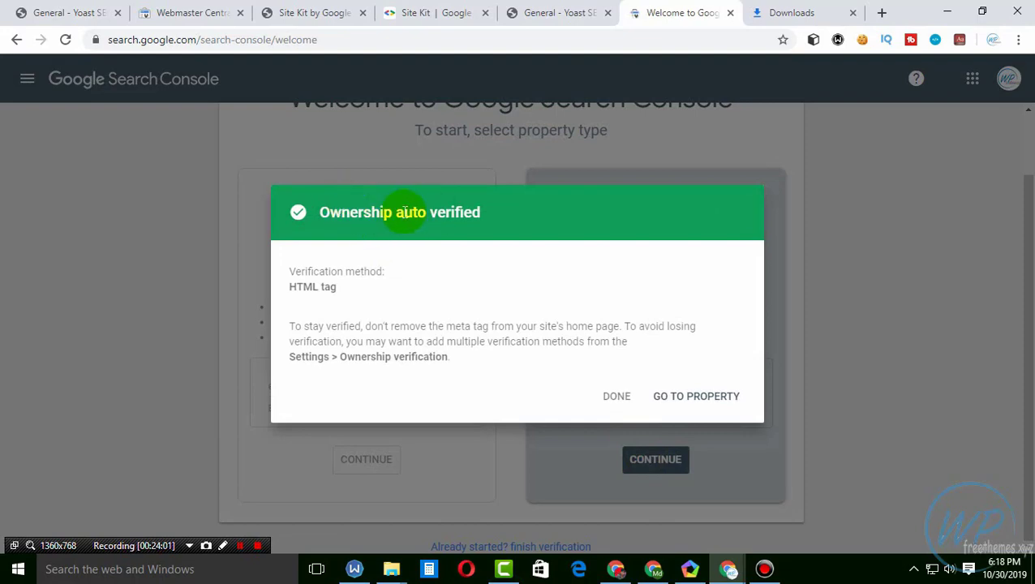
left_click(614, 395)
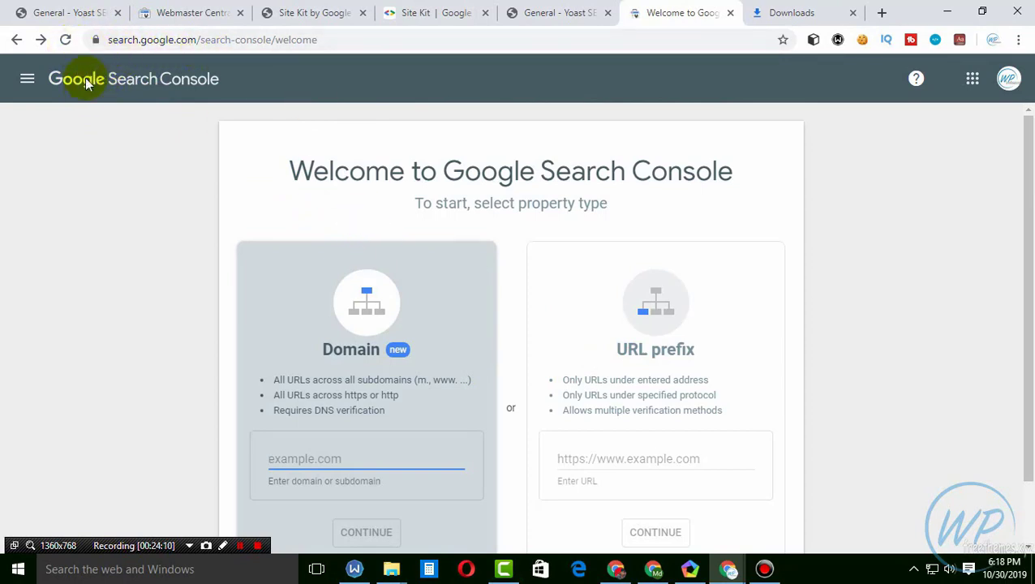
left_click(28, 79)
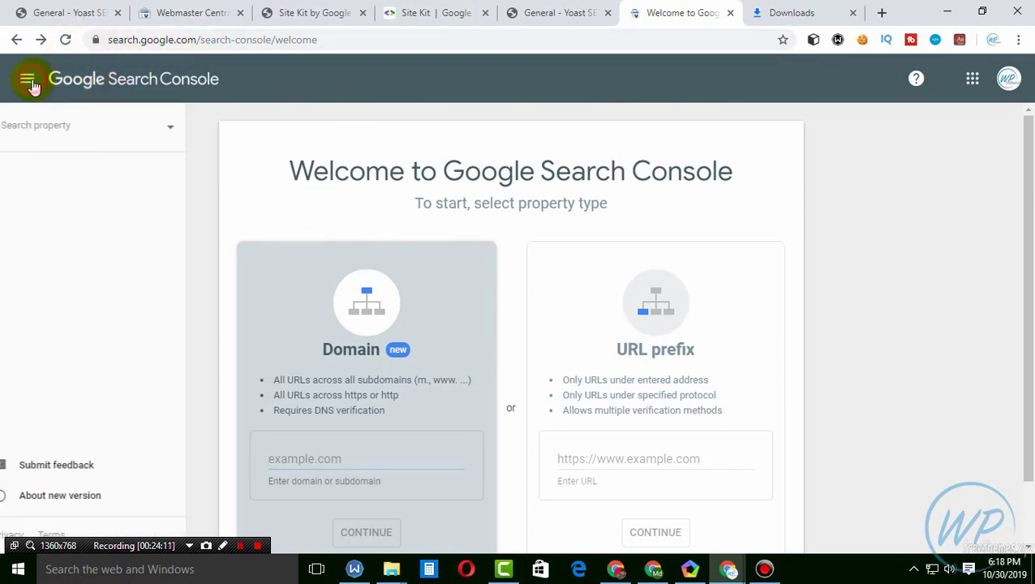
left_click(94, 133)
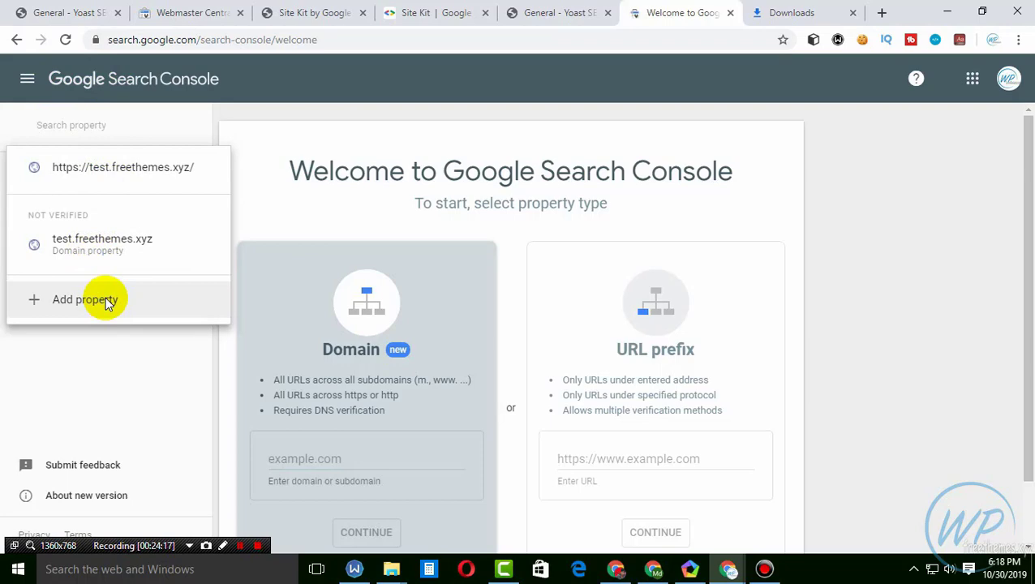
left_click(100, 175)
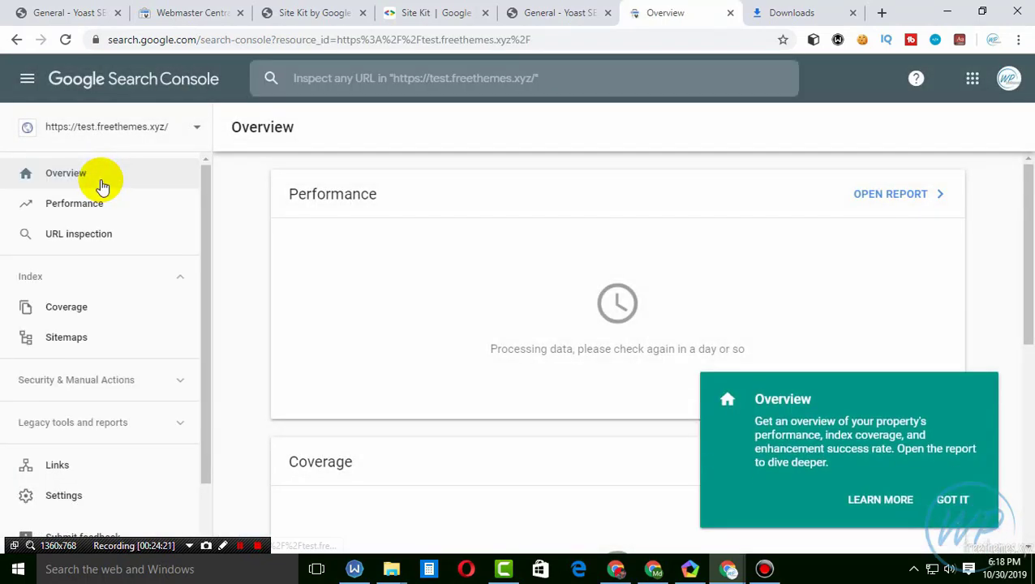
left_click(948, 498)
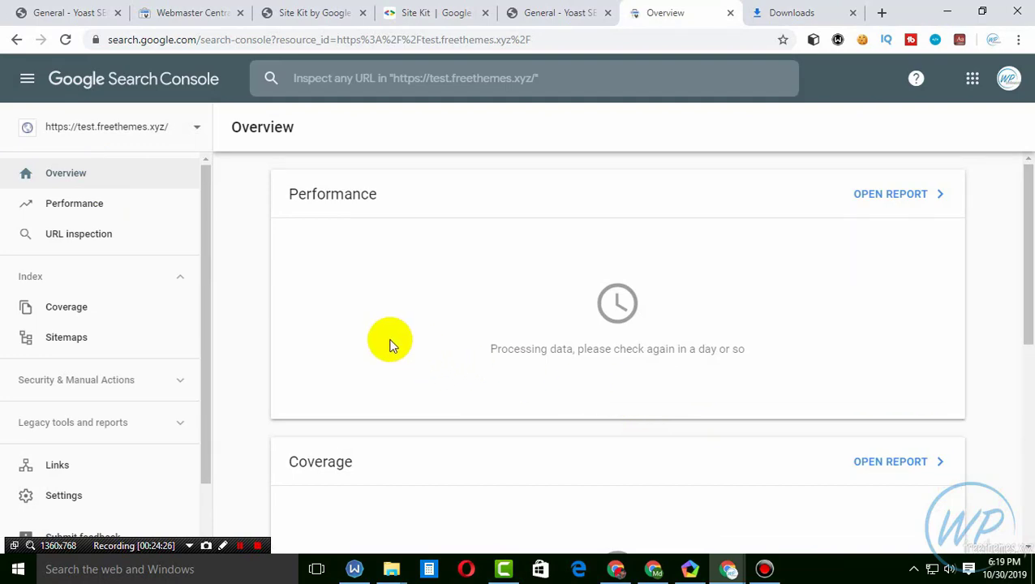
Try to verify ownership of the unverified test.freethemes.xyz domain property via its DNS record, then postpone the verification
left_click(103, 134)
left_click(98, 240)
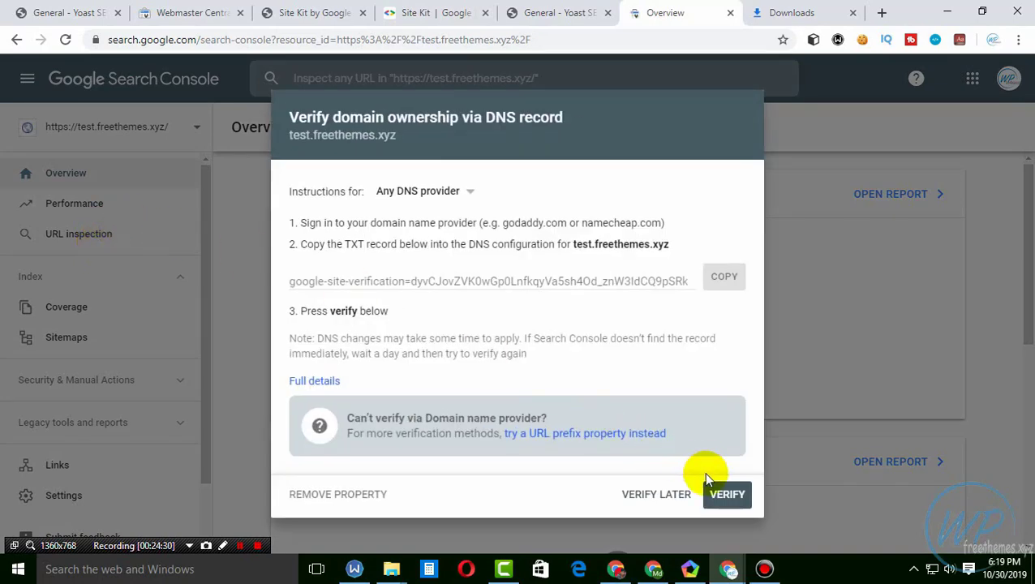
left_click(658, 497)
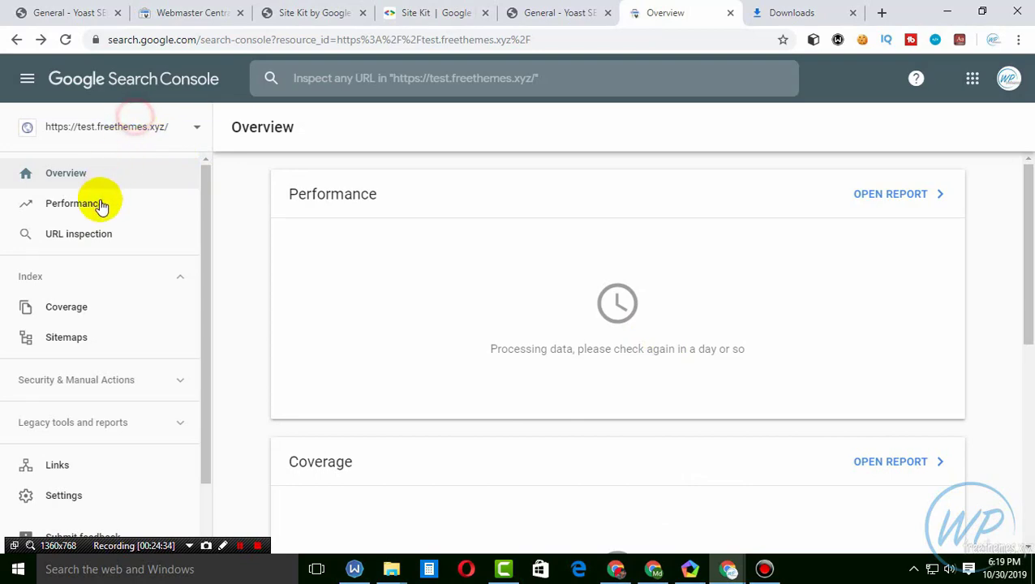
left_click(114, 126)
left_click(98, 243)
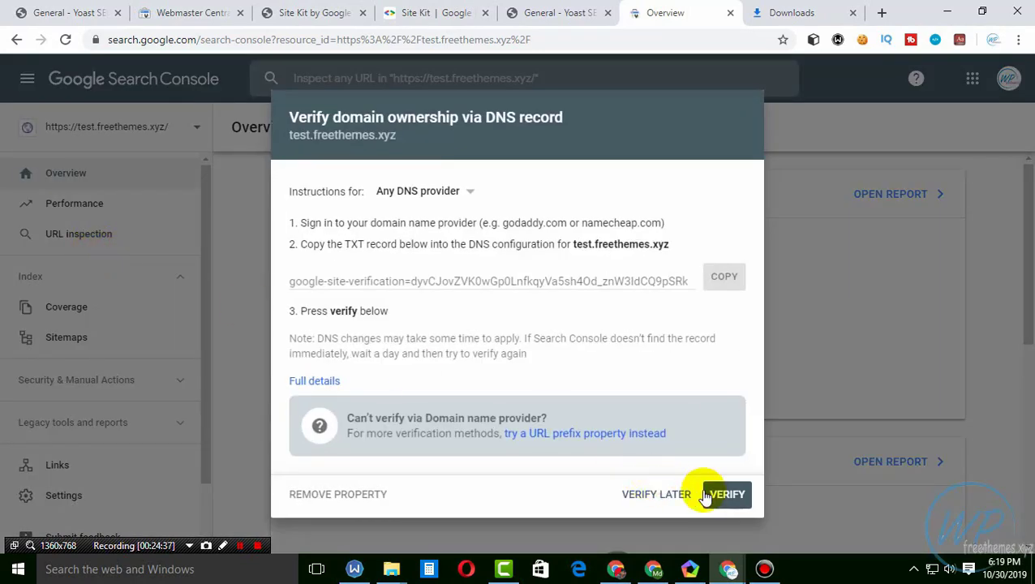
left_click(723, 494)
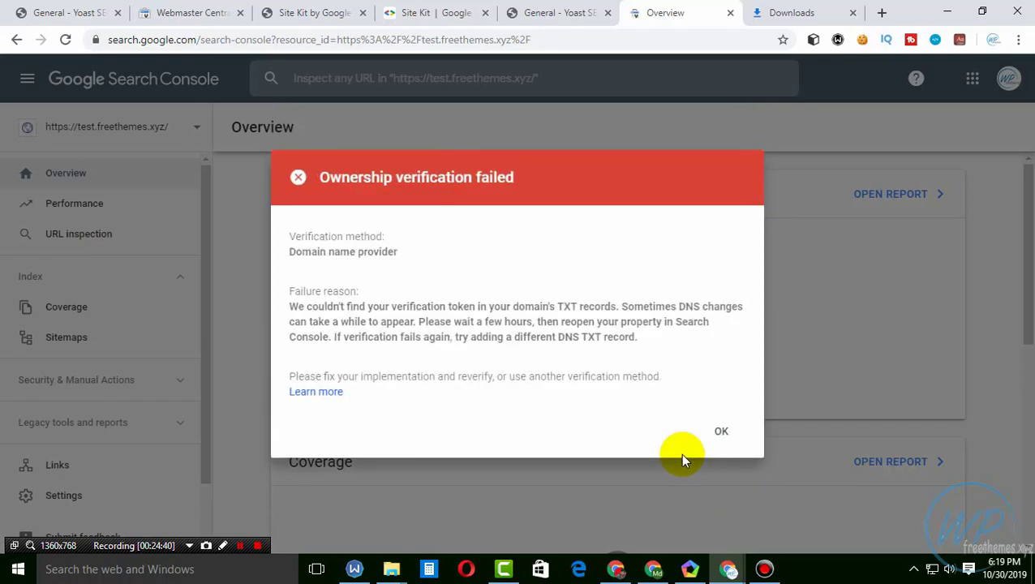
left_click(718, 433)
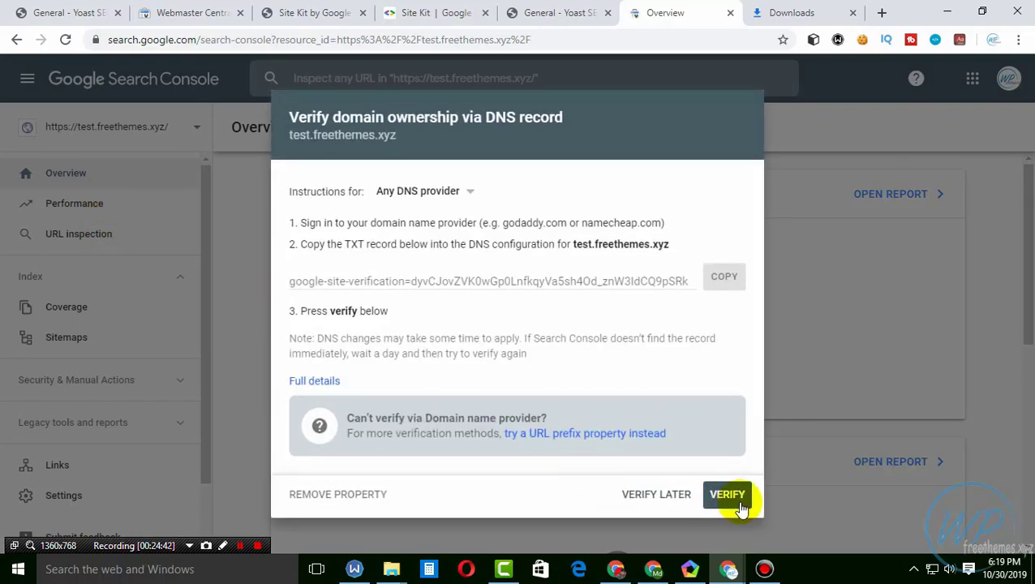
left_click(620, 491)
left_click(42, 151)
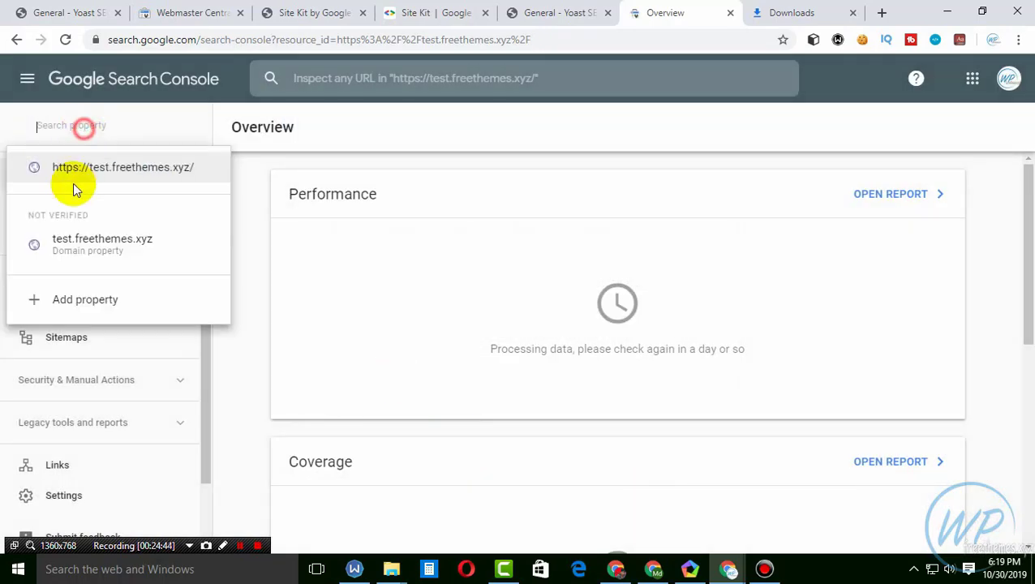
left_click(81, 248)
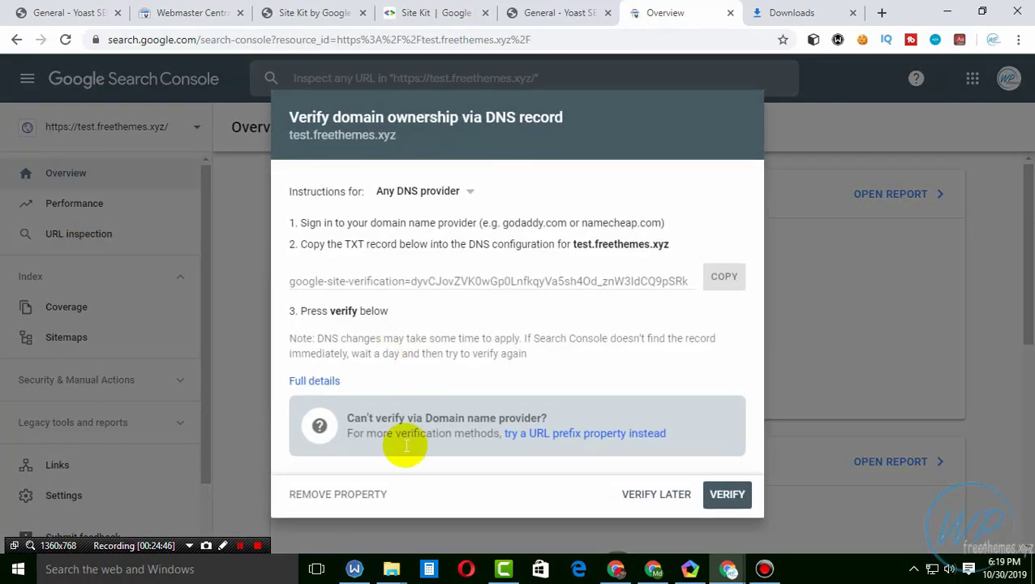
left_click(366, 490)
left_click(734, 364)
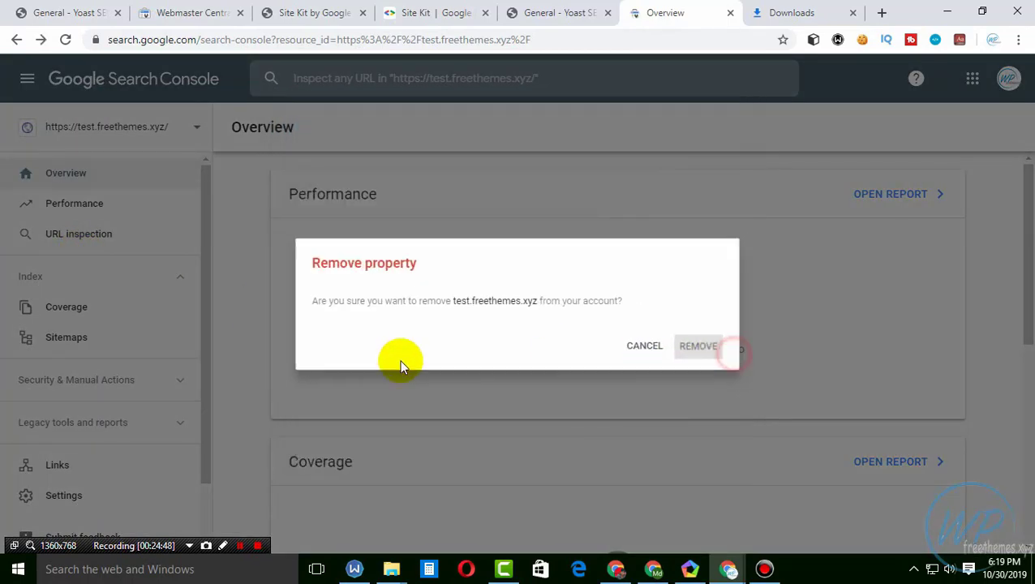
left_click(97, 130)
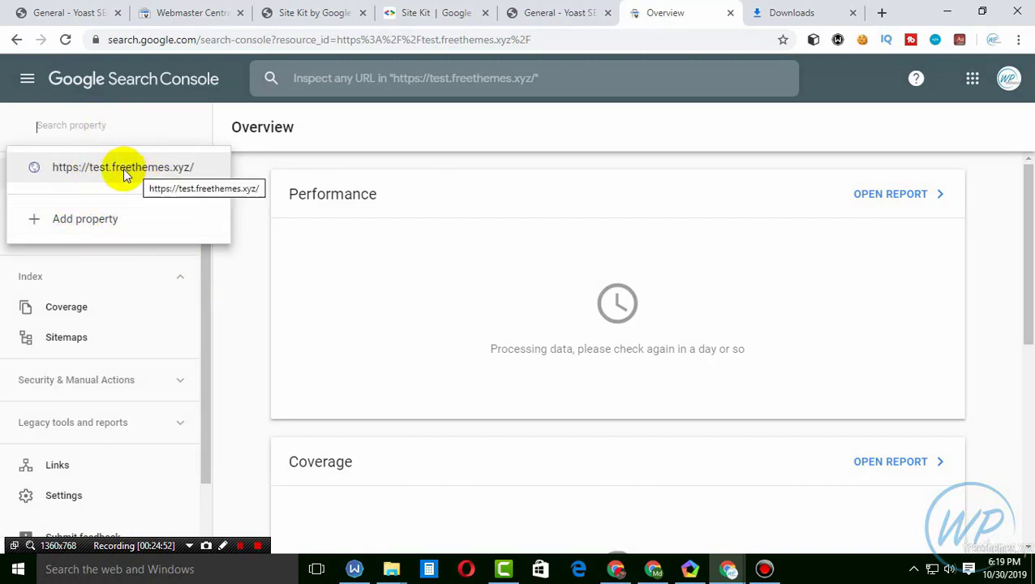
left_click(166, 167)
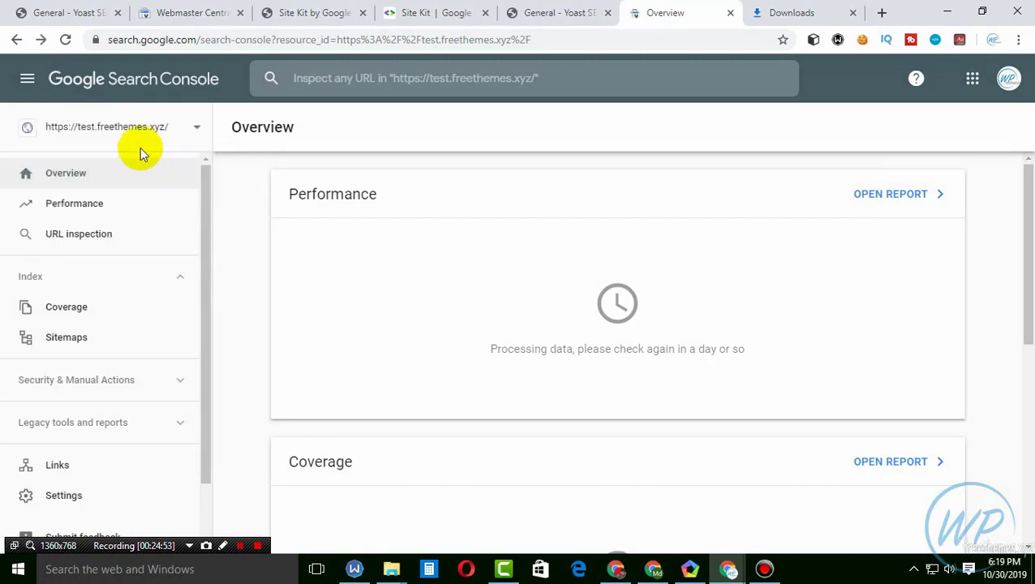
Close the browser pages for Webmaster Central, the Site Kit website, the duplicate Yoast SEO settings and Downloads
left_click(162, 12)
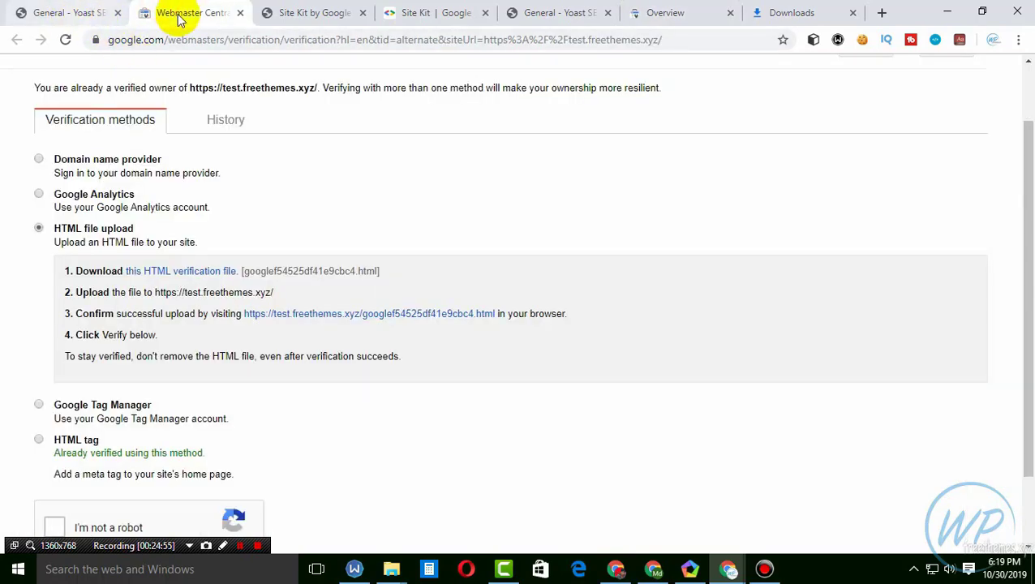
left_click(241, 12)
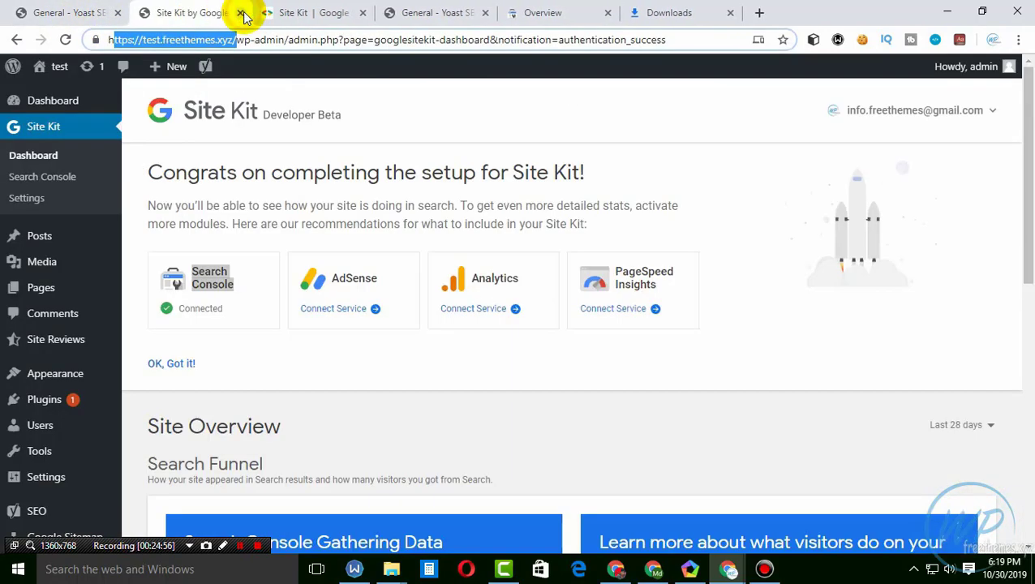
left_click(297, 15)
left_click(362, 14)
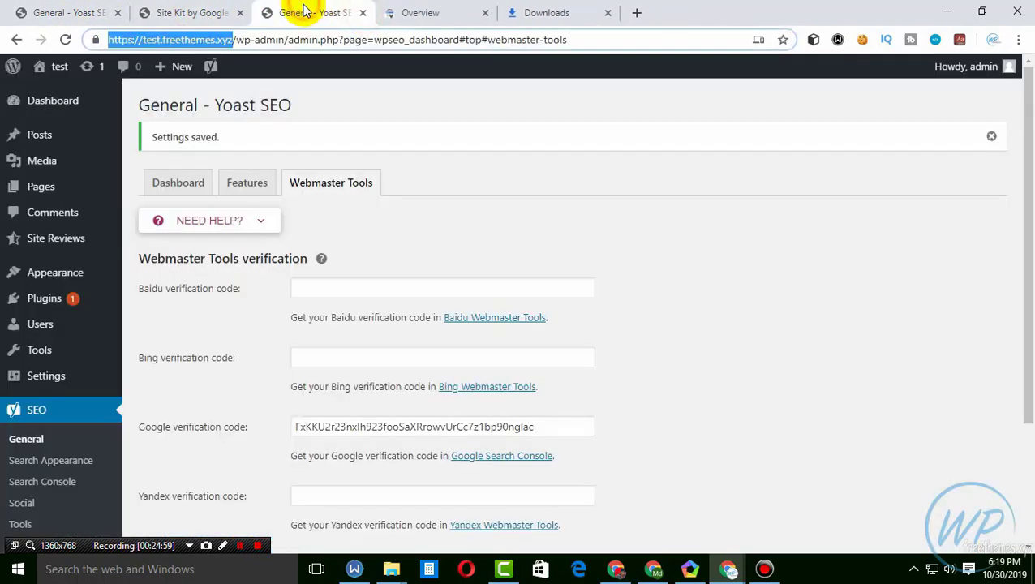
left_click(362, 13)
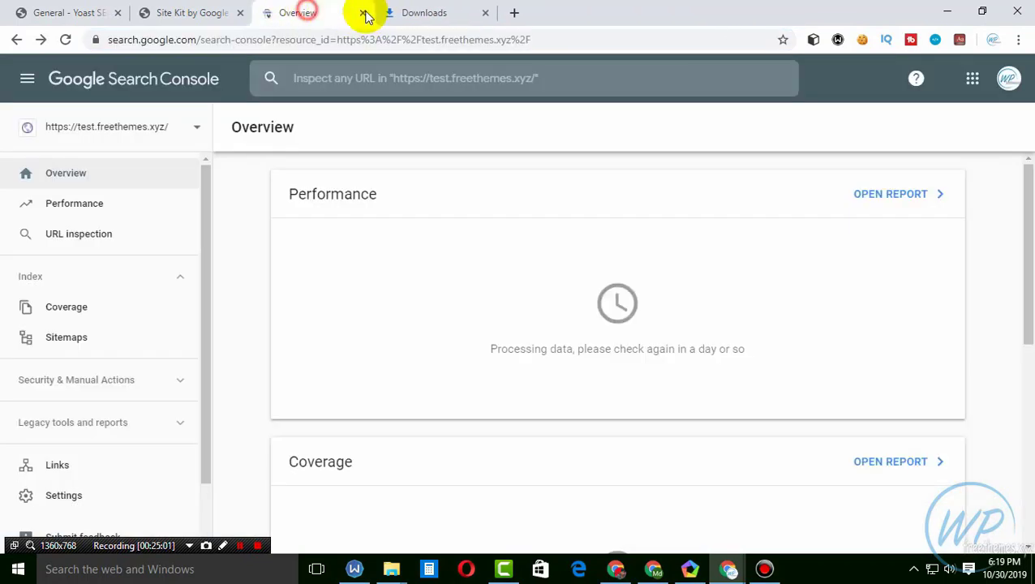
left_click(422, 15)
left_click(485, 13)
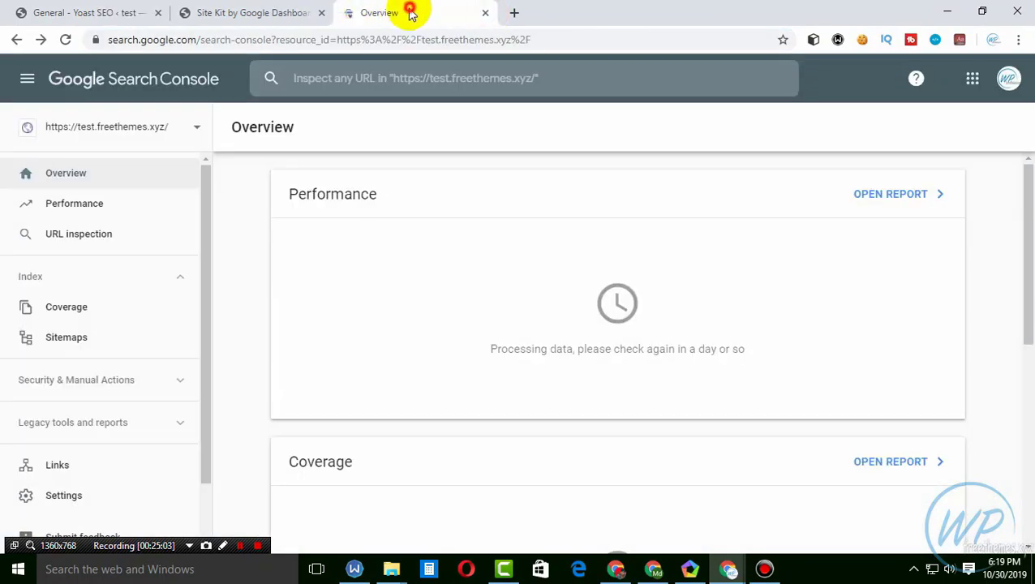
Clear the Google verification code in the Yoast SEO webmaster tools settings and save the changes
left_click(243, 12)
left_click(81, 12)
left_click(249, 8)
left_click(114, 13)
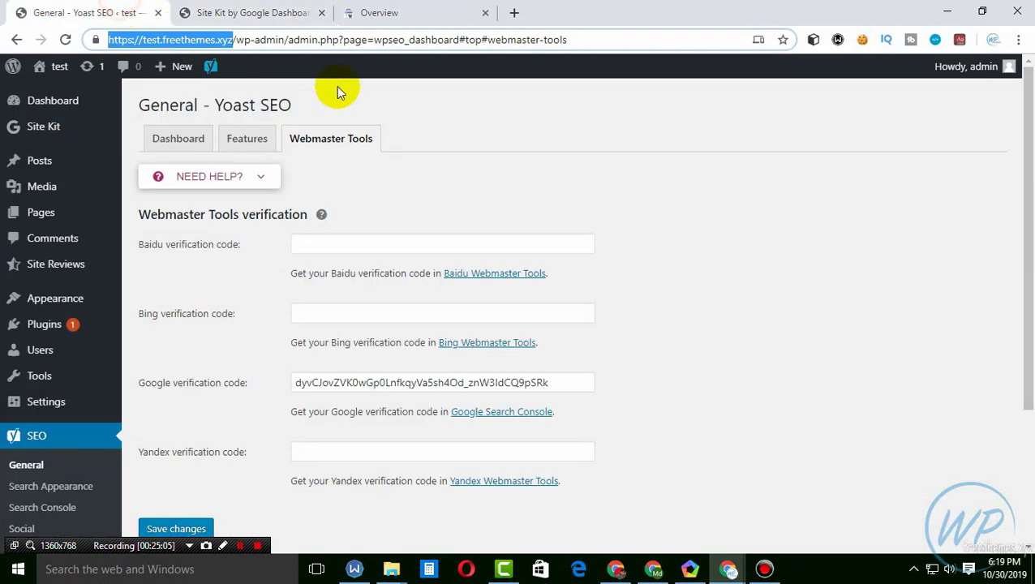
left_click(369, 99)
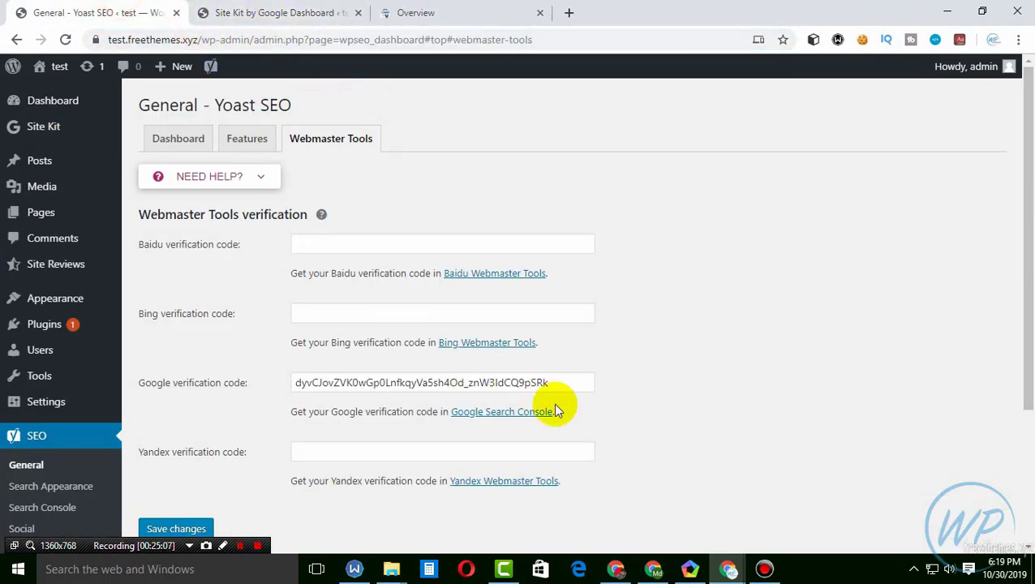
left_click_drag(554, 382, 296, 385)
key("BackSpace")
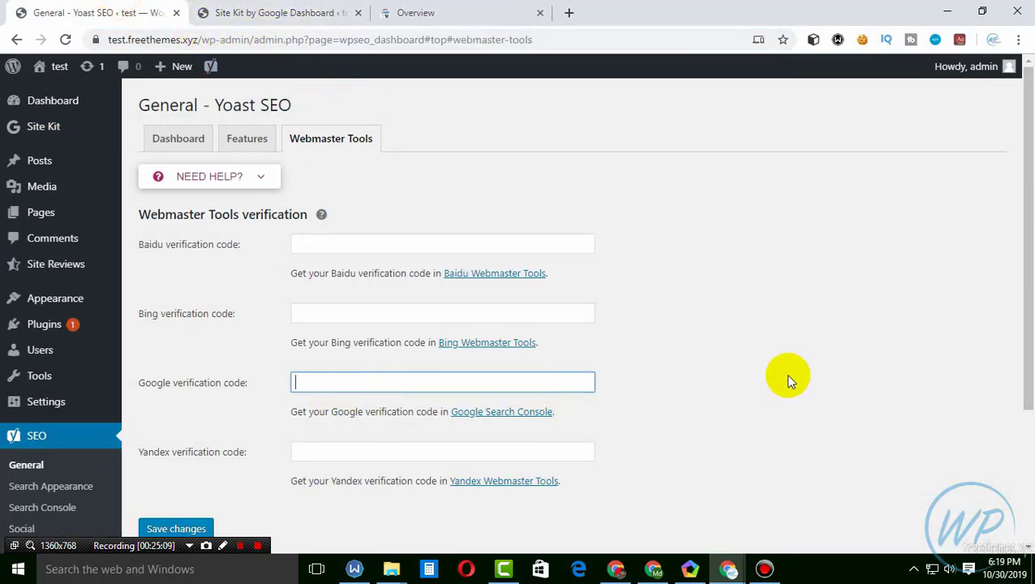
left_click(785, 375)
scroll(734, 354, "down", 2)
scroll(721, 354, "up", 1)
scroll(721, 354, "down", 1)
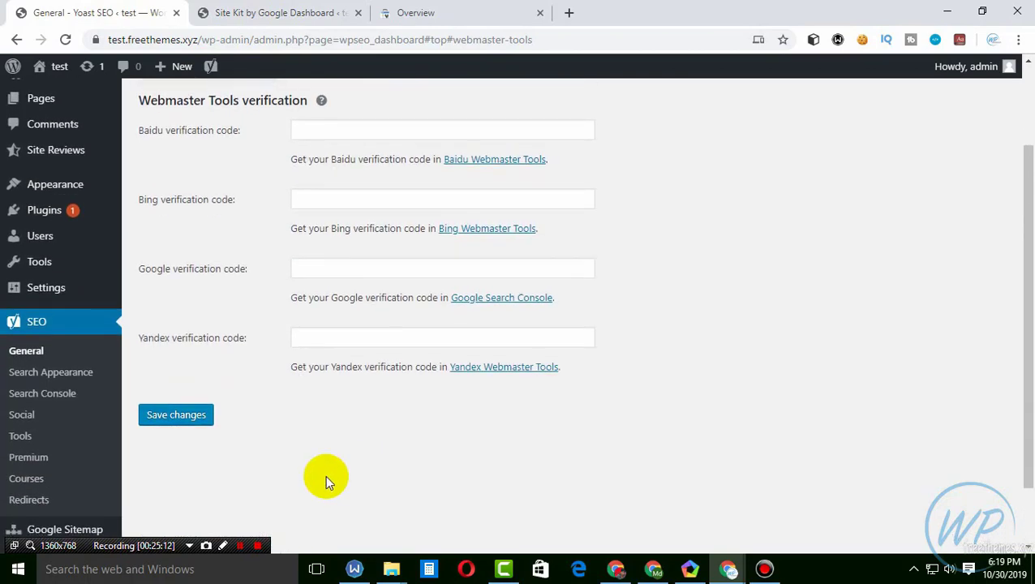
left_click(174, 417)
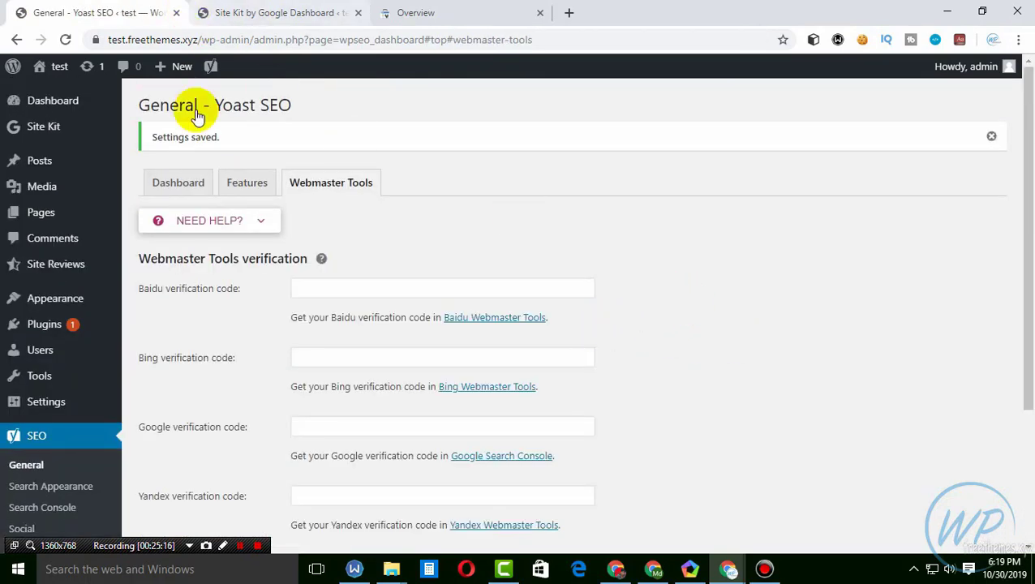
Return to the WordPress dashboard home and close the separate Site Kit dashboard page
left_click(52, 98)
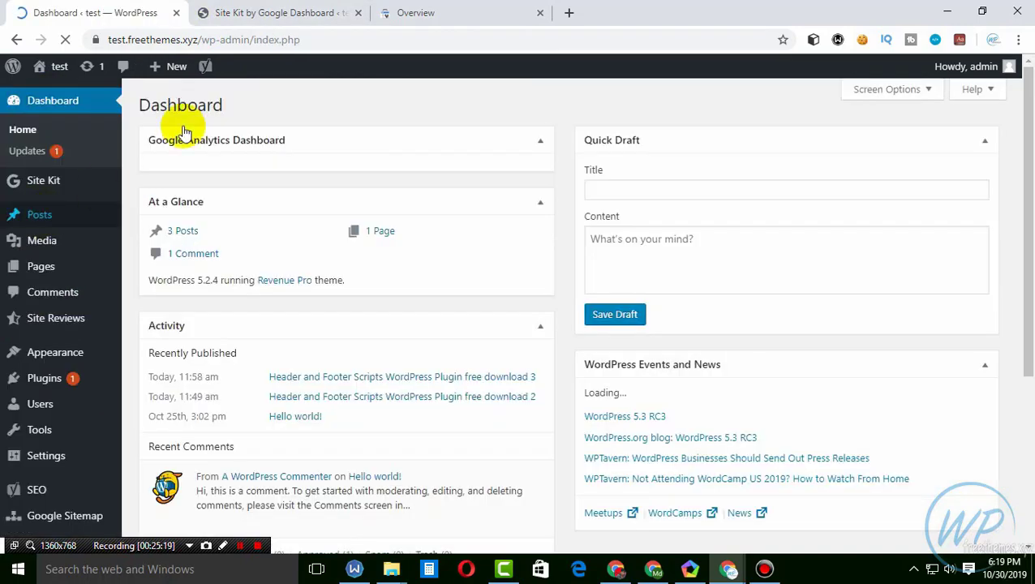
left_click(345, 13)
left_click(461, 11)
left_click(267, 12)
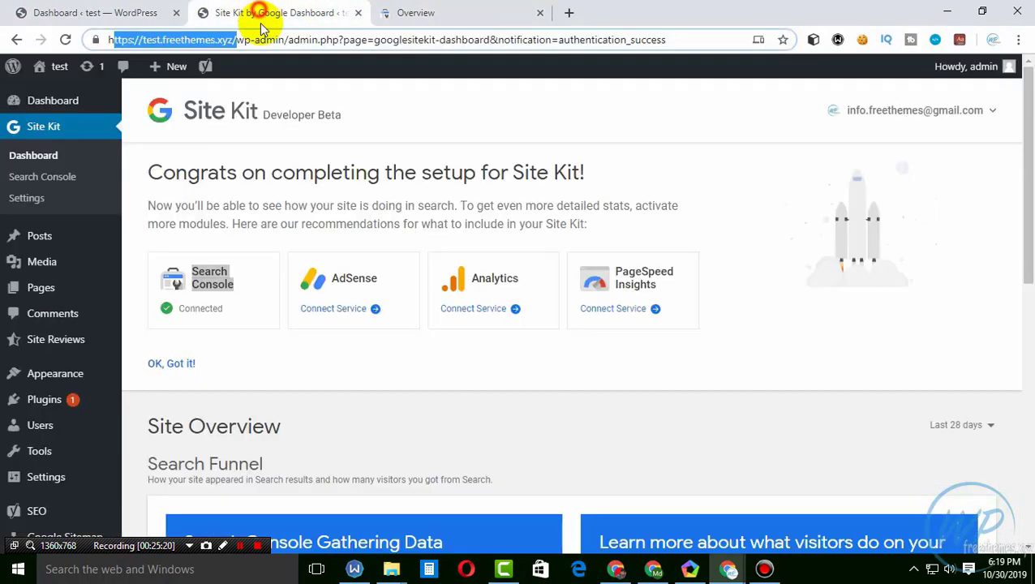
scroll(314, 286, "down", 5)
scroll(314, 286, "up", 5)
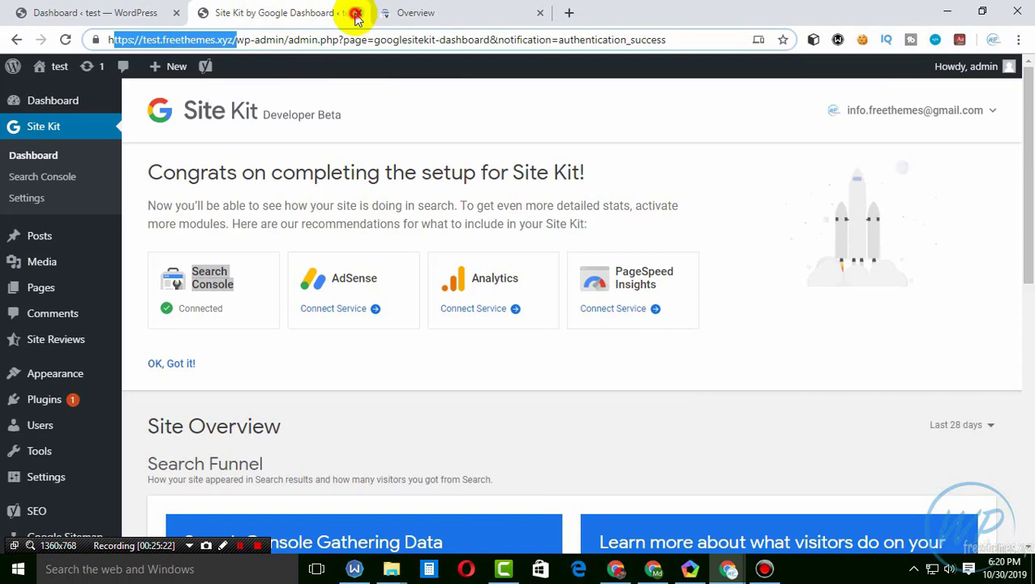
left_click(355, 13)
Open the public home page of the test site from the WordPress dashboard in a separate browser page
left_click(93, 11)
left_click(208, 11)
left_click(114, 15)
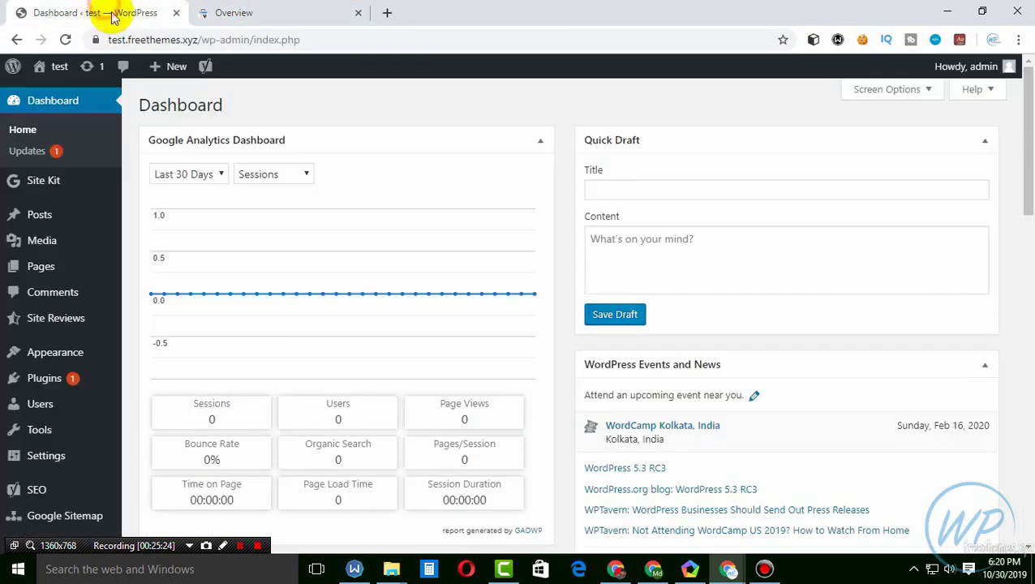
middle_click(38, 92)
left_click(243, 12)
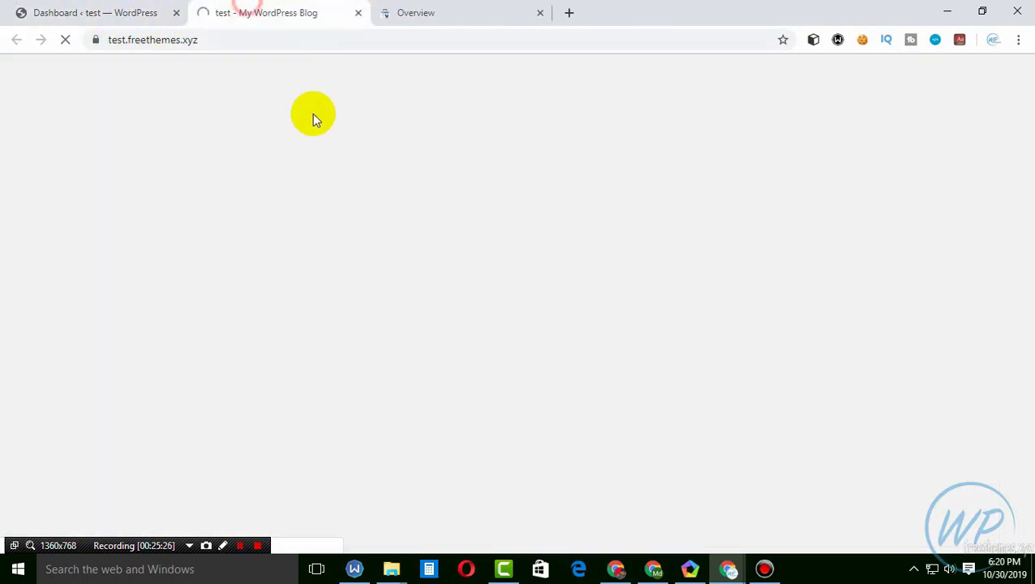
scroll(468, 335, "down", 1)
scroll(468, 334, "up", 1)
Open the Sitemaps report in Search Console and the site's XML sitemap from its home page footer
left_click(450, 15)
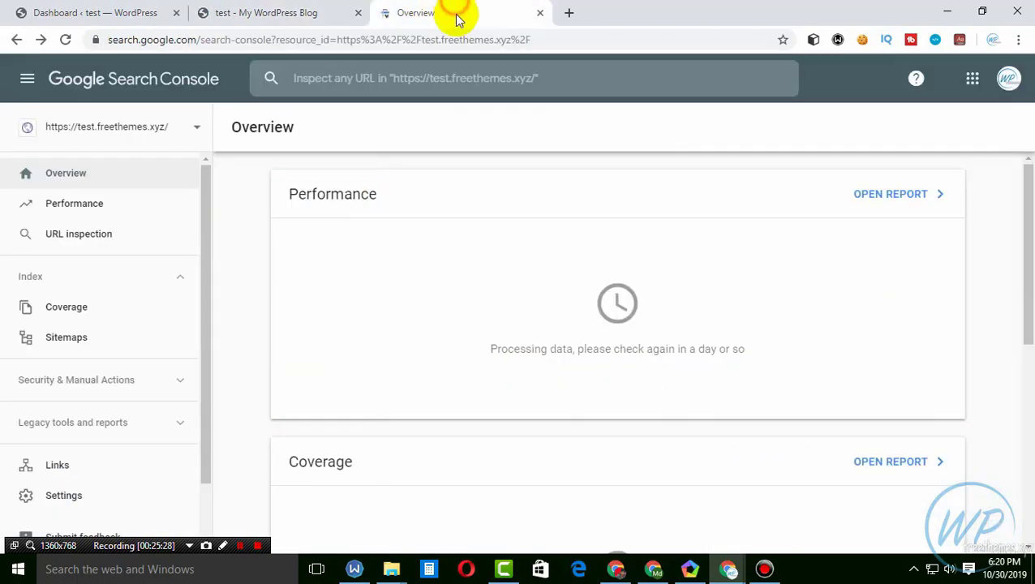
left_click(66, 338)
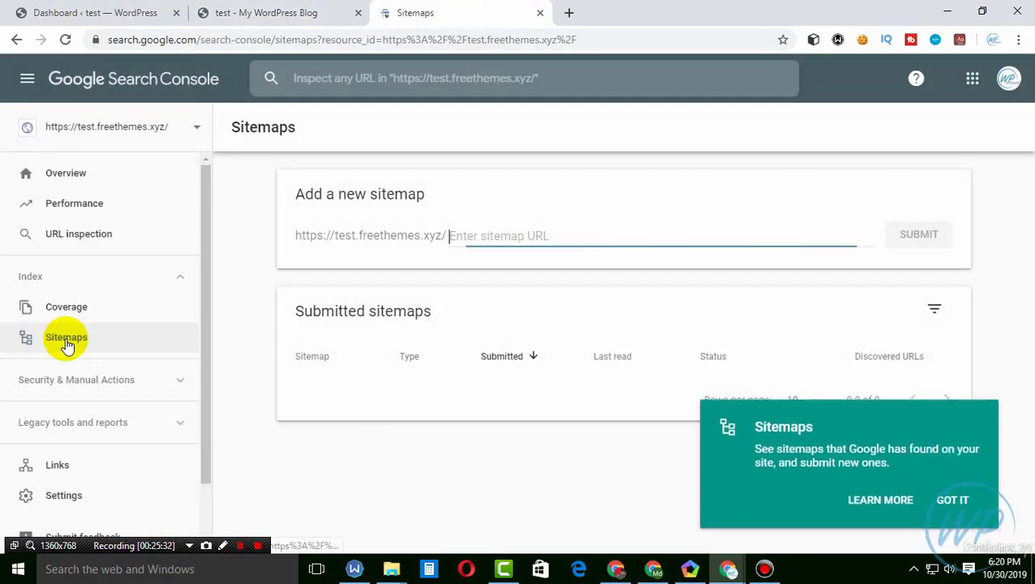
left_click(223, 8)
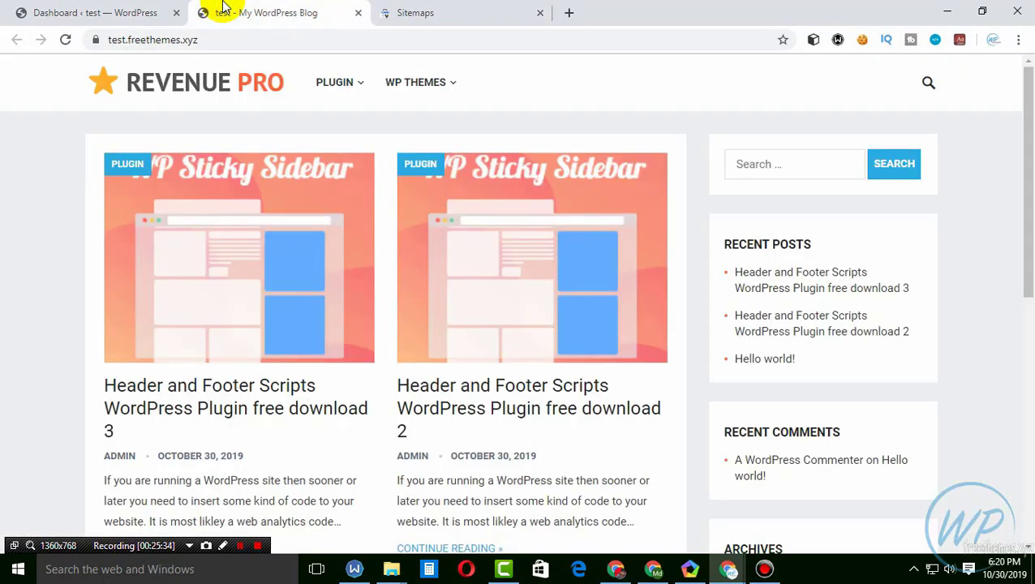
scroll(824, 357, "down", 7)
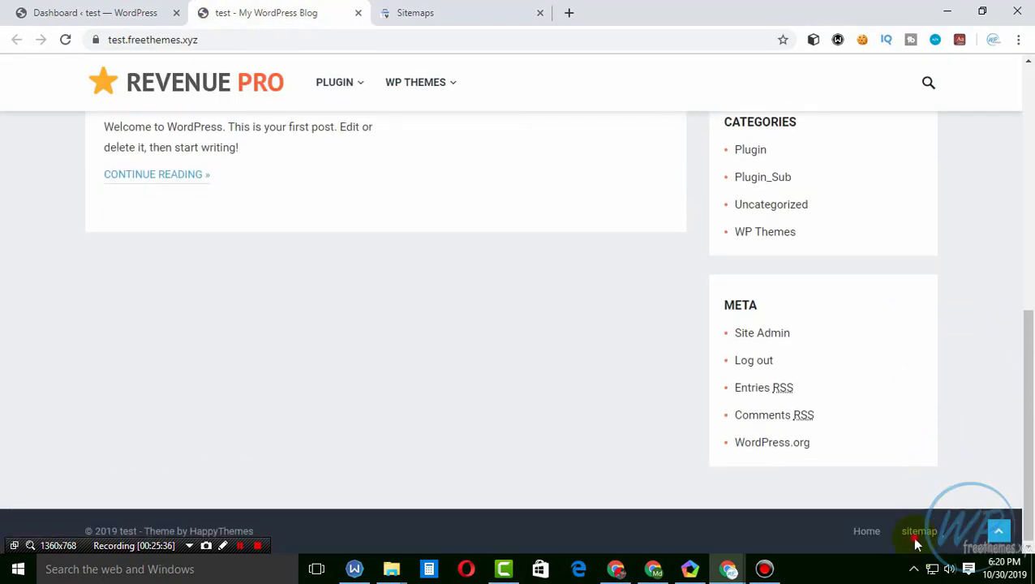
left_click(918, 535)
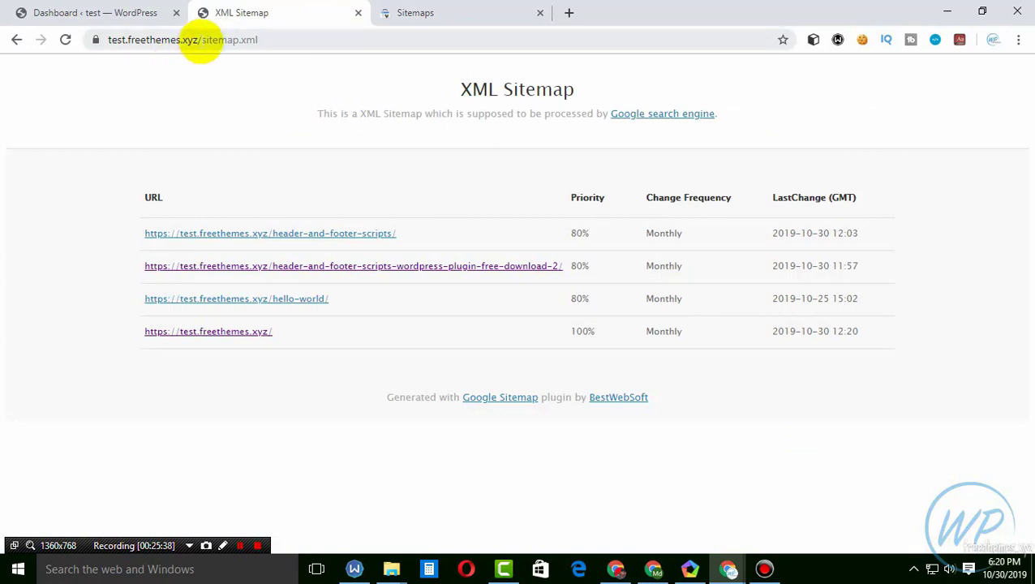
Copy sitemap.xml from the XML sitemap's address and enter it as the new sitemap in Search Console
left_click_drag(201, 41, 385, 45)
key("ctrl+c")
left_click(452, 12)
left_click(503, 226)
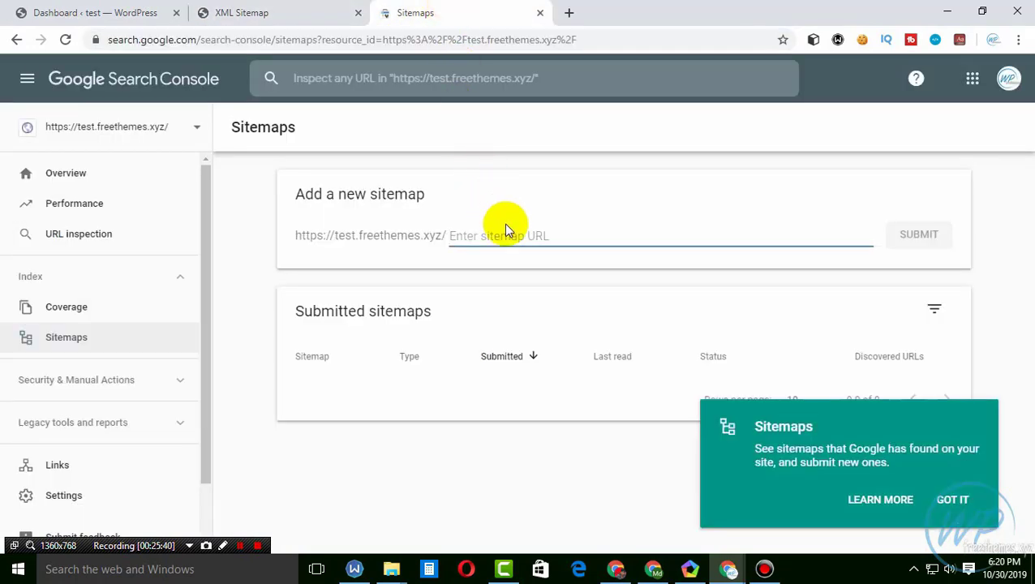
key("ctrl+v")
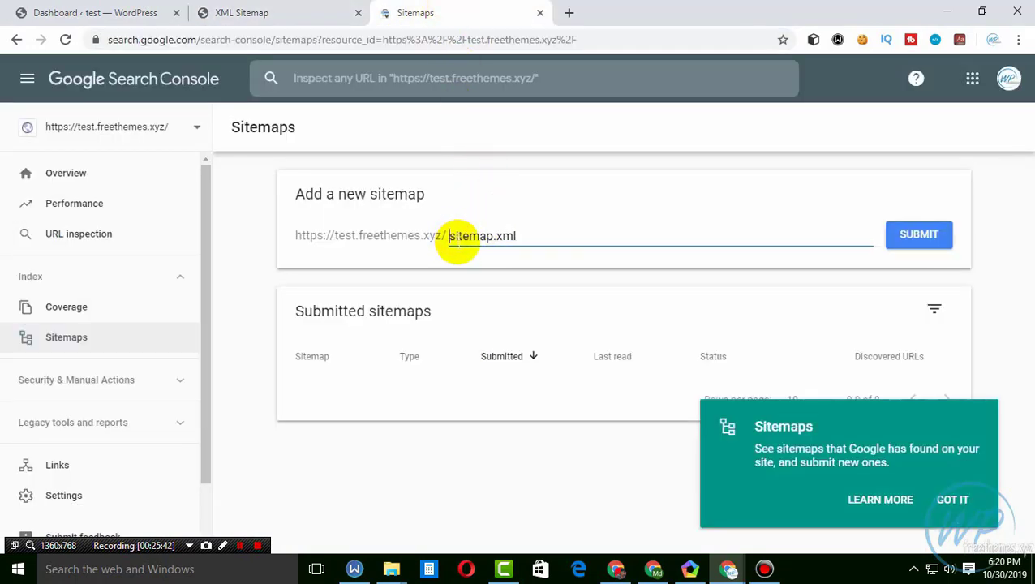
Submit the sitemap.xml sitemap and dismiss the confirmation and the Sitemaps introductory tip
left_click_drag(428, 235, 301, 235)
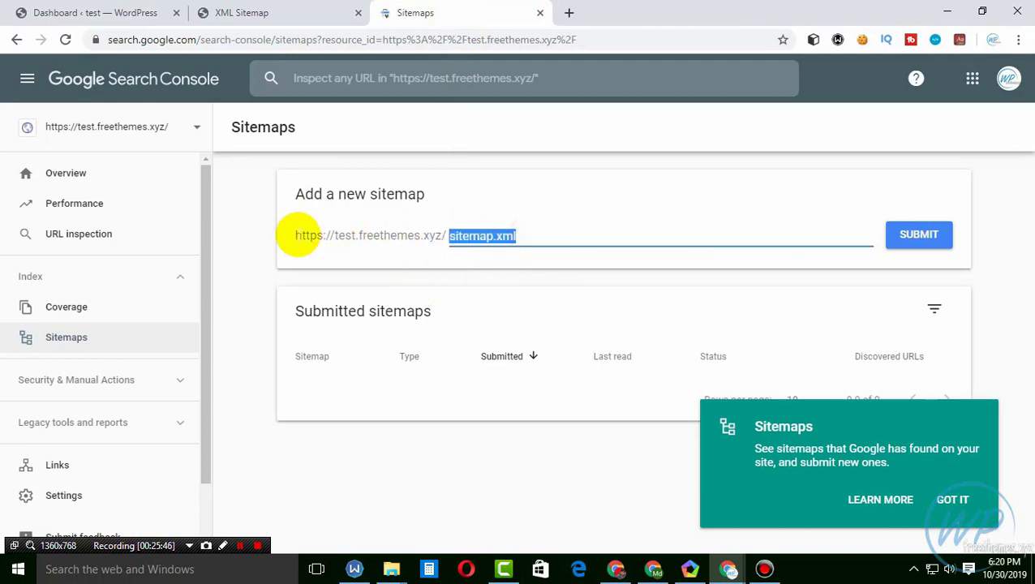
left_click(758, 281)
left_click(900, 243)
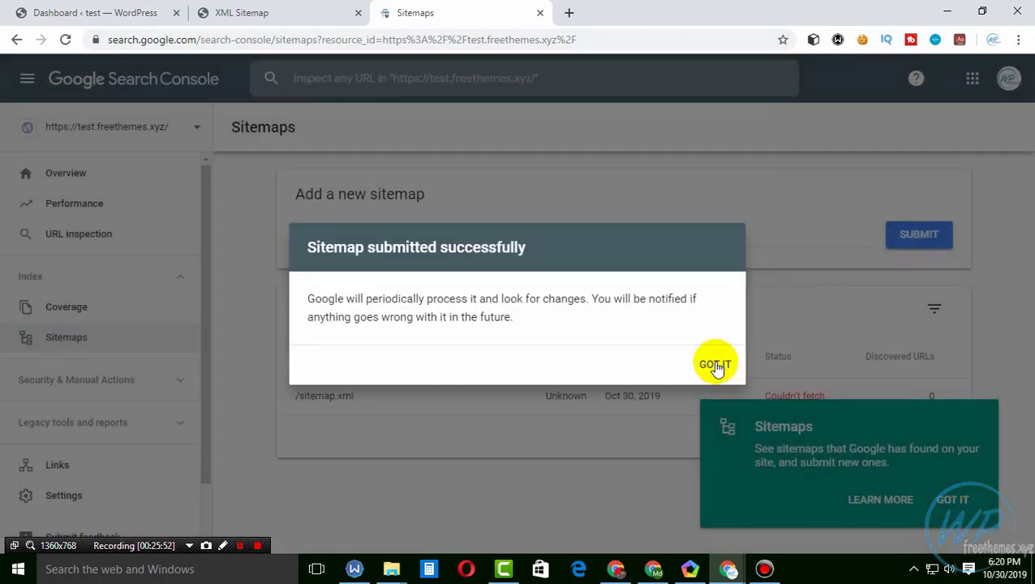
left_click(715, 365)
left_click(953, 498)
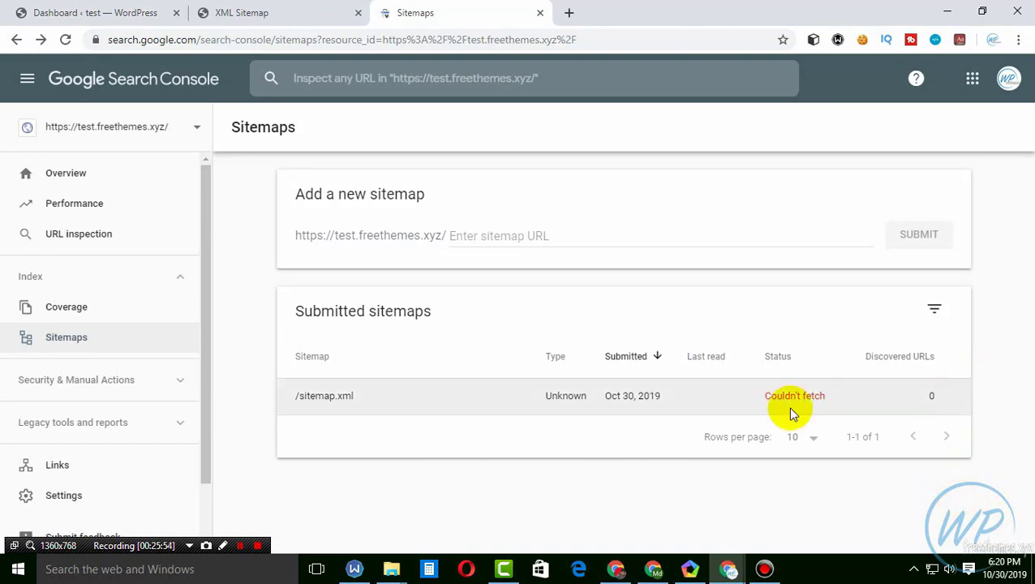
Examine the /sitemap.xml entry's type and status in the Sitemaps report and compare them with its details page
left_click_drag(747, 395, 877, 399)
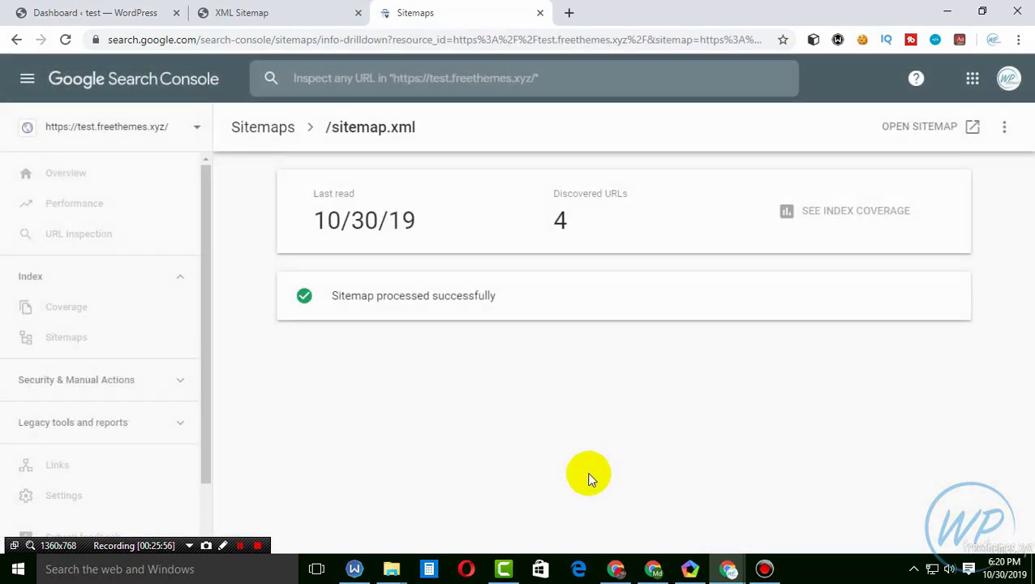
left_click(422, 295)
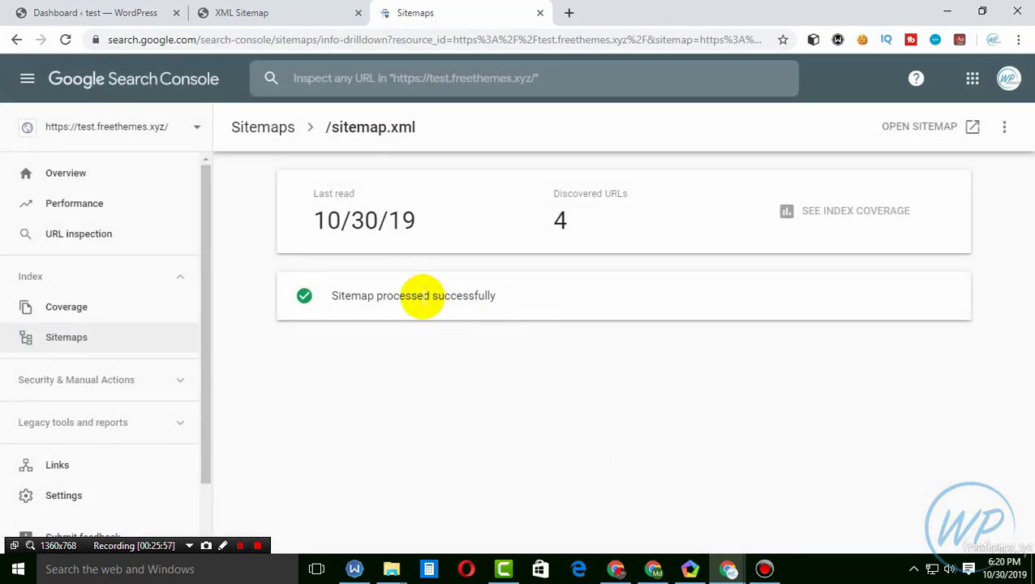
left_click_drag(551, 219, 617, 227)
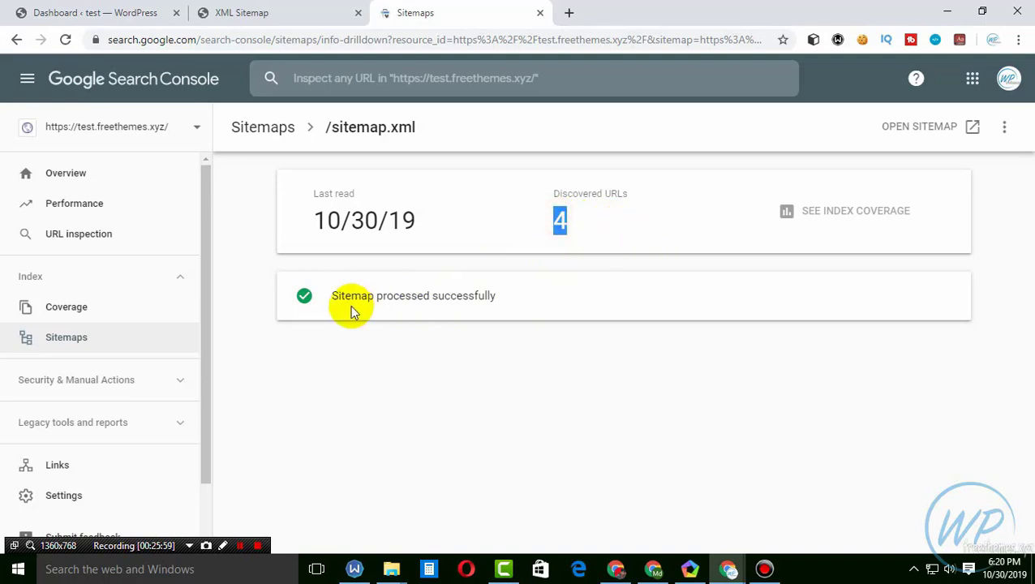
left_click(69, 339)
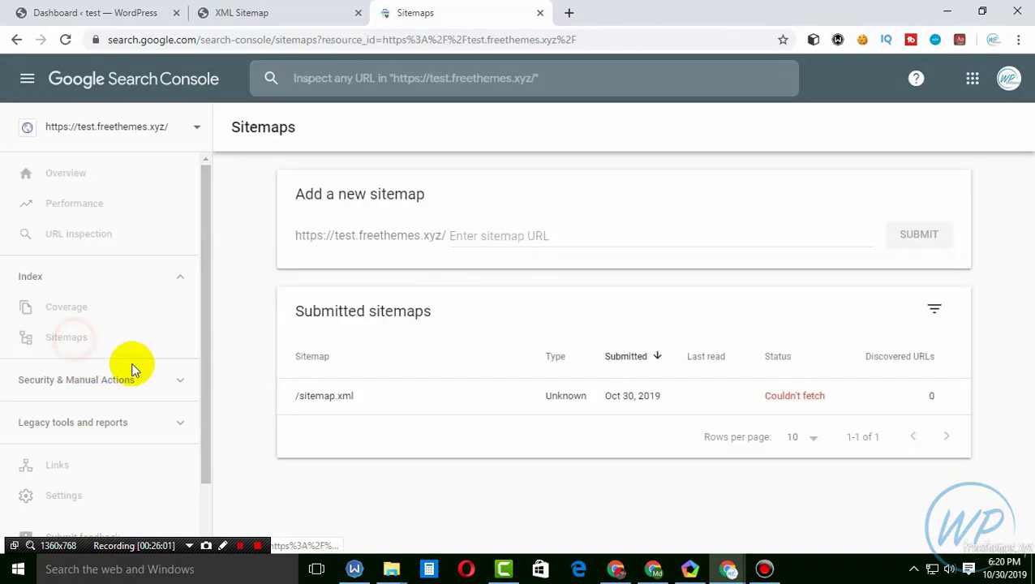
left_click(791, 399)
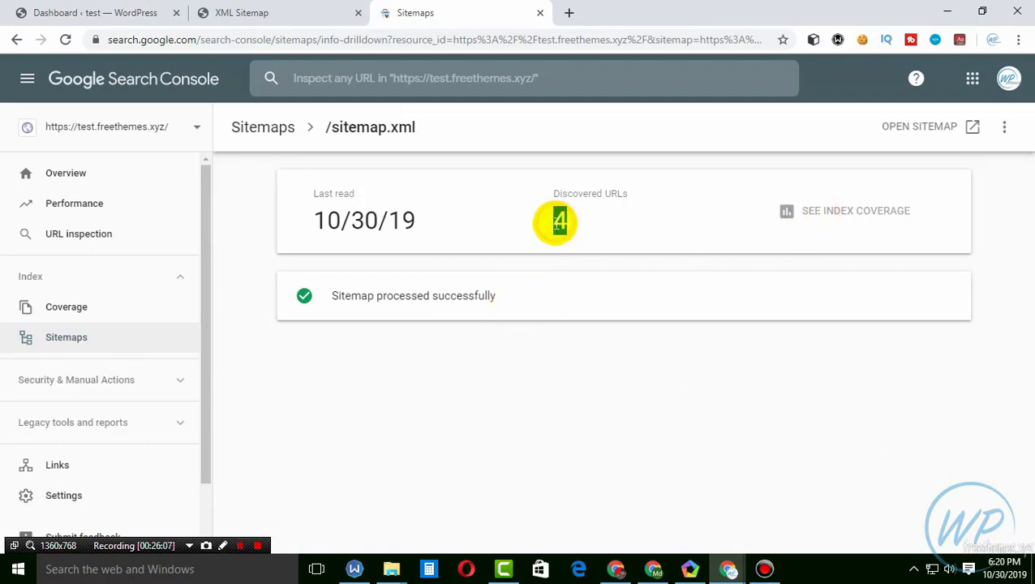
left_click(81, 339)
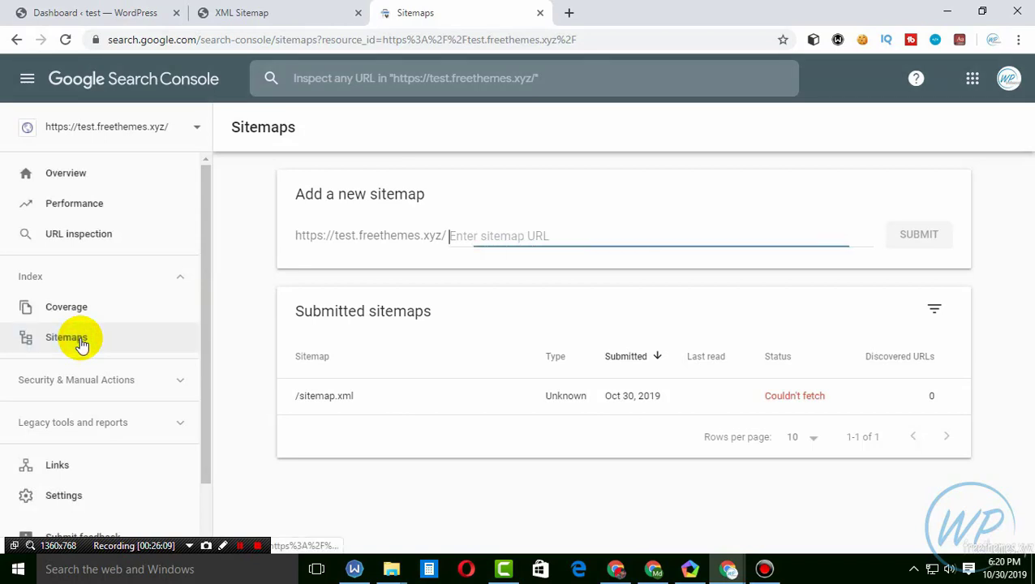
double_click(553, 356)
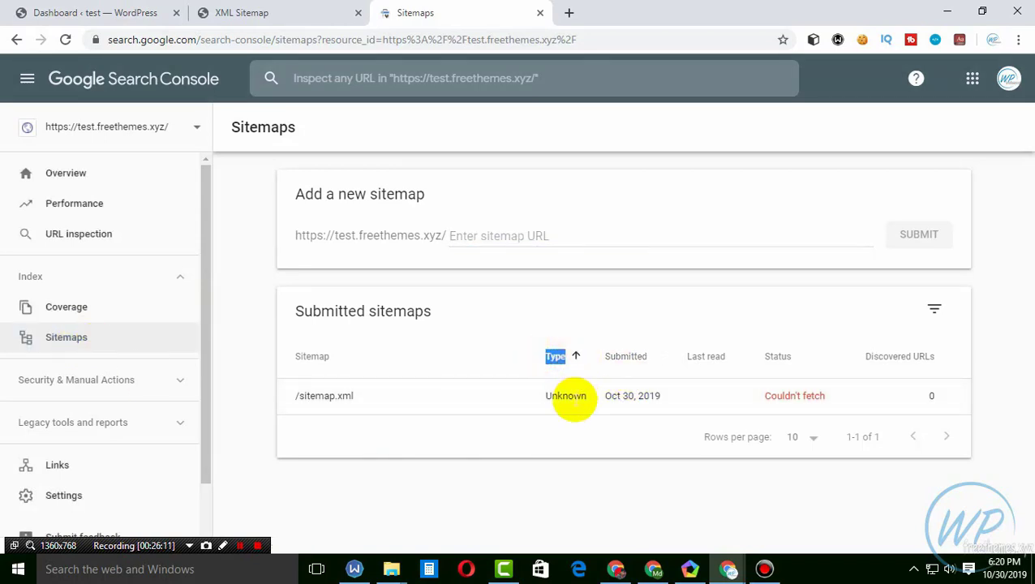
left_click(563, 397)
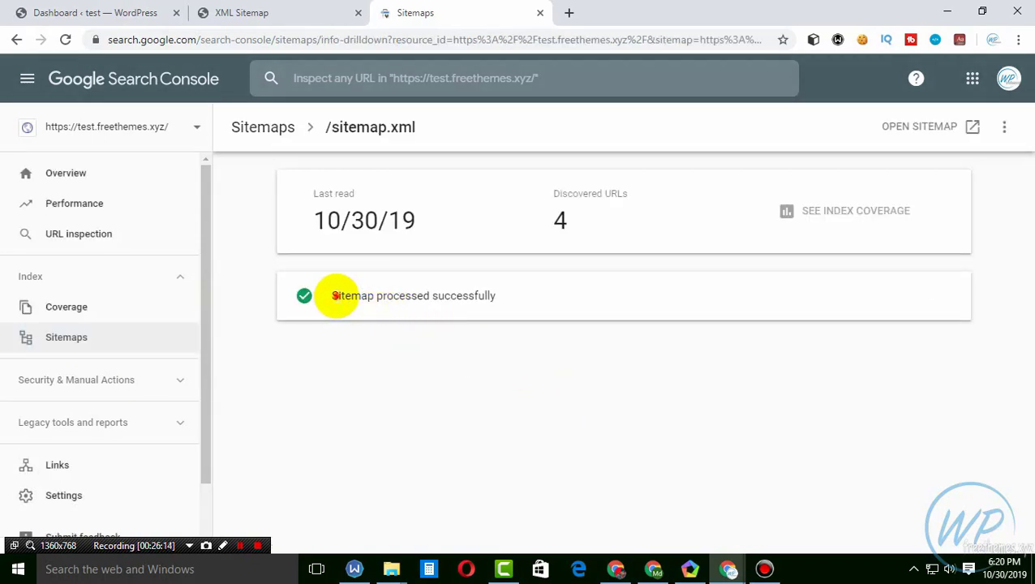
left_click_drag(335, 296, 498, 335)
left_click(62, 338)
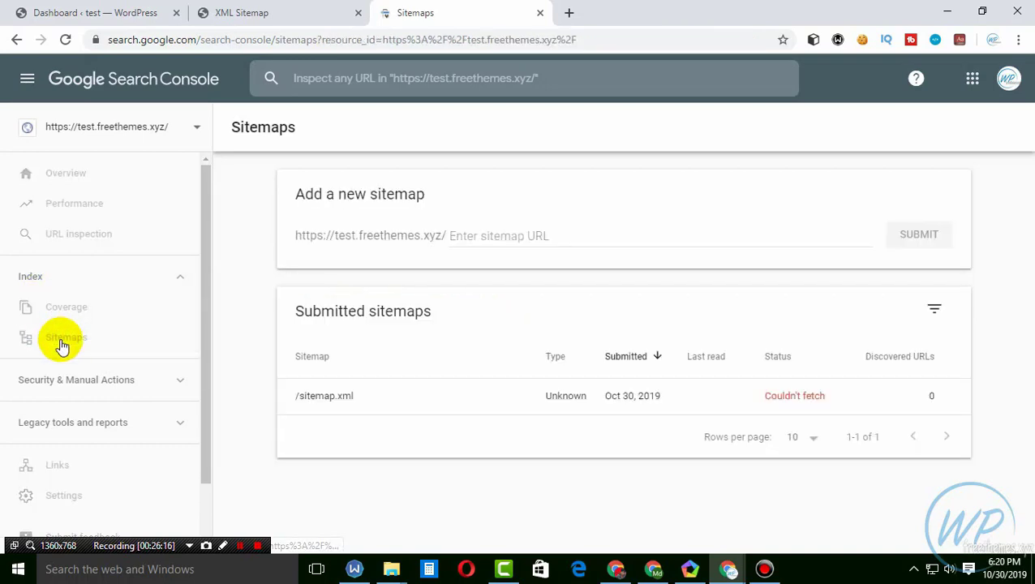
double_click(775, 357)
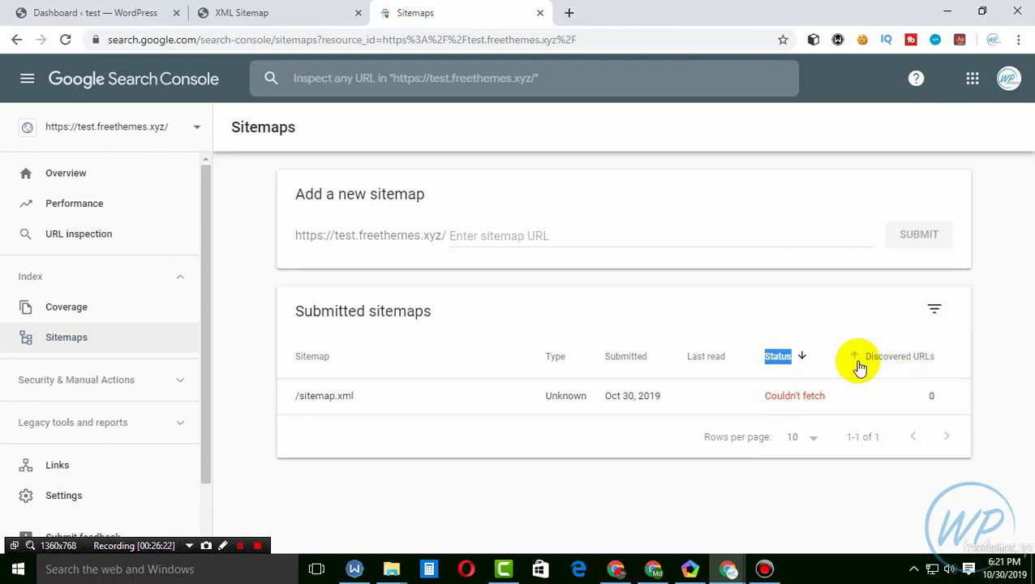
Open the /sitemap.xml file in a separate page from its details, and remove the sitemap from Search Console
left_click(349, 396)
left_click(969, 125)
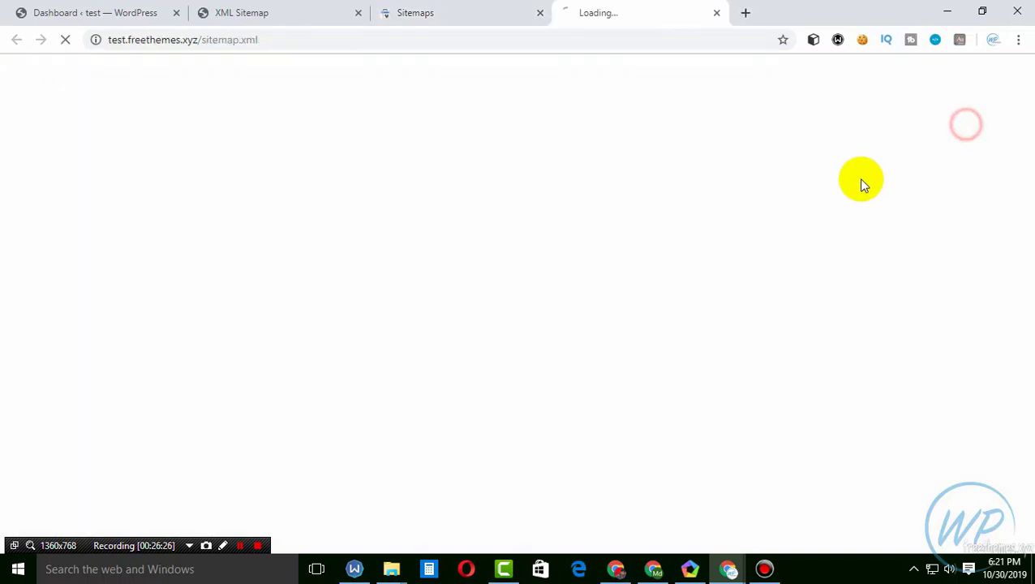
left_click(452, 12)
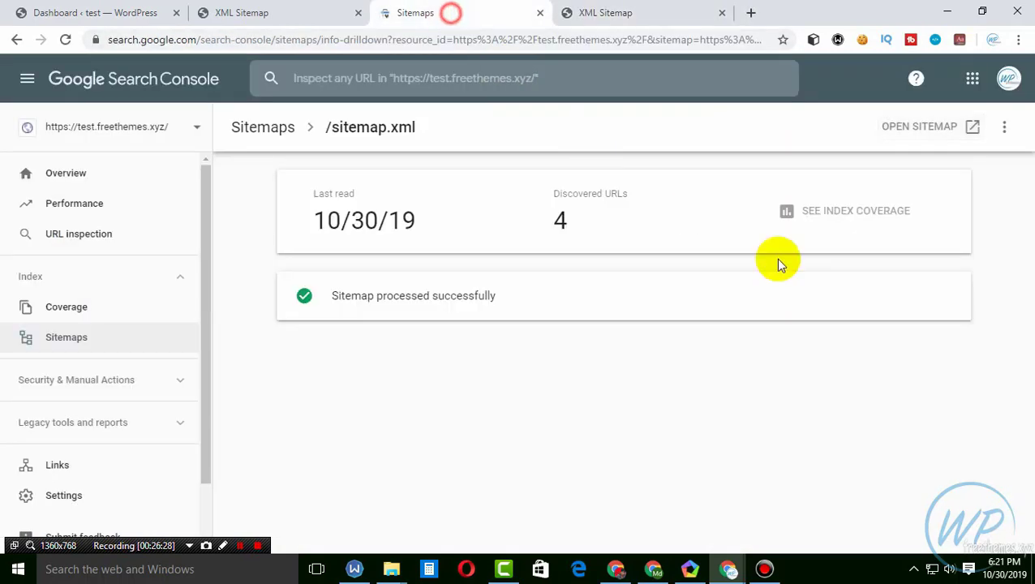
left_click(1010, 130)
left_click(944, 166)
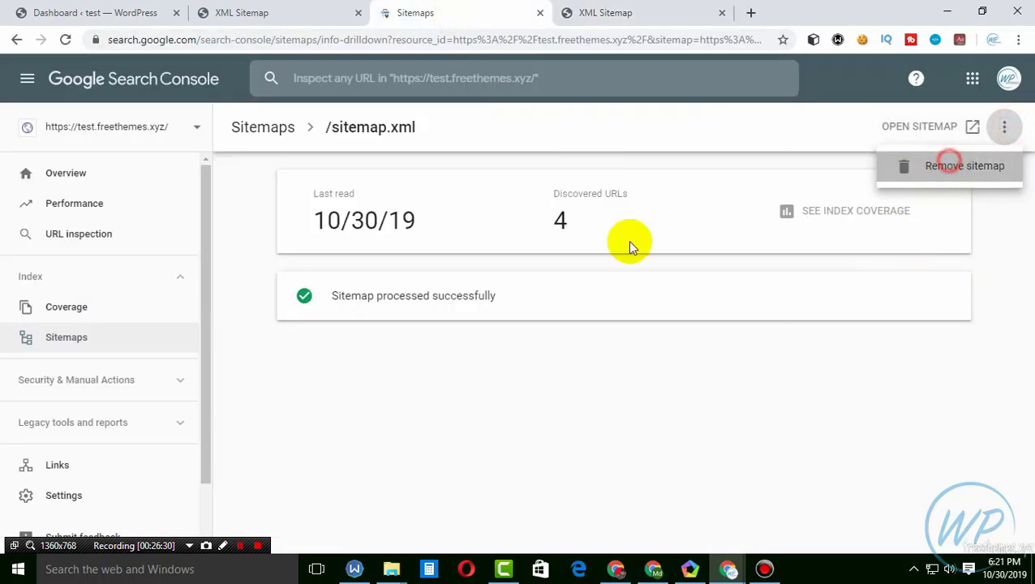
left_click(686, 329)
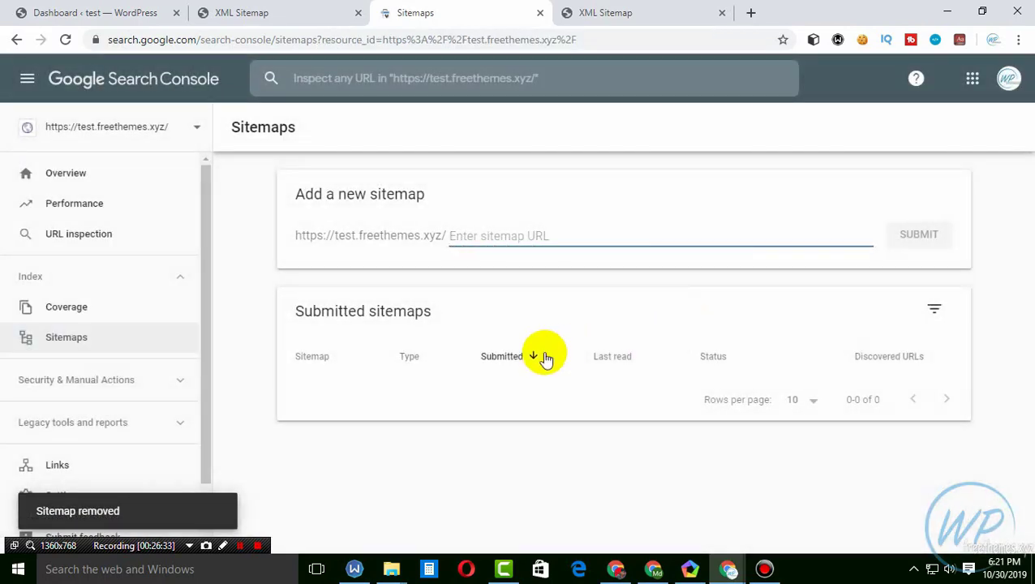
Copy sitemap.xml from the XML sitemap's address, resubmit it as a new sitemap in Search Console and dismiss the confirmation
left_click(584, 12)
left_click(219, 40)
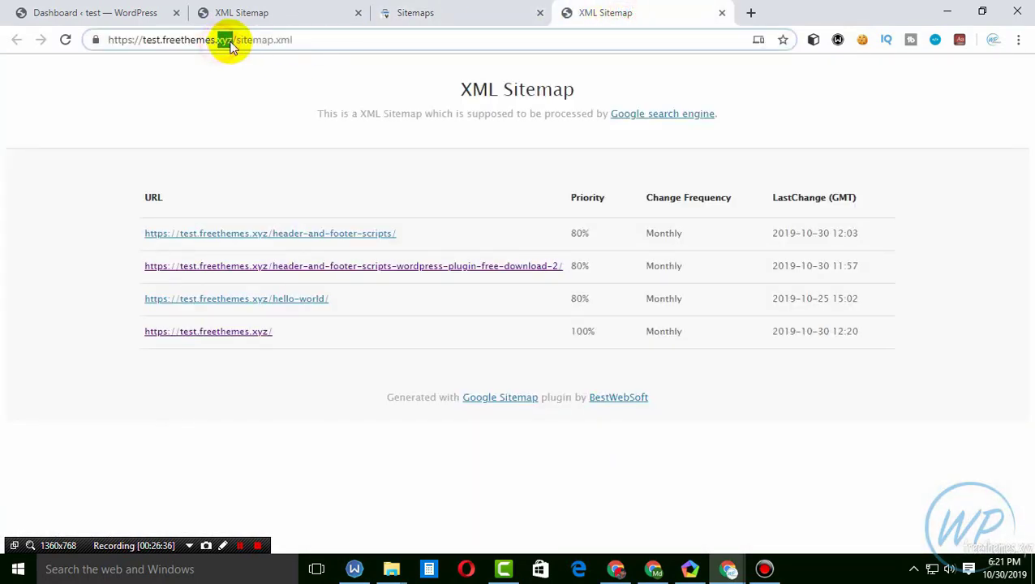
left_click(256, 41)
left_click_drag(236, 39, 362, 41)
key("ctrl+c")
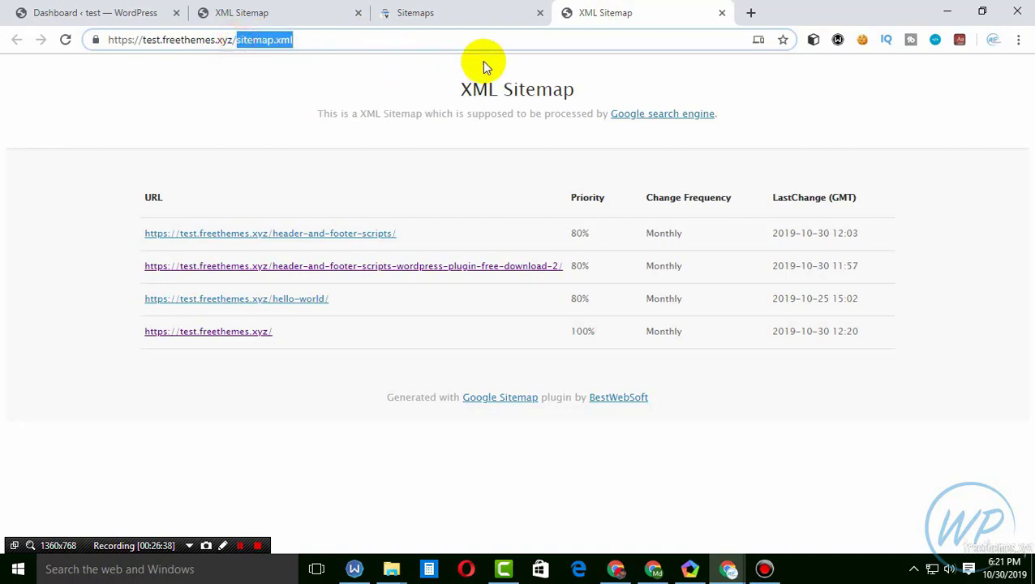
left_click(450, 14)
key("ctrl+v")
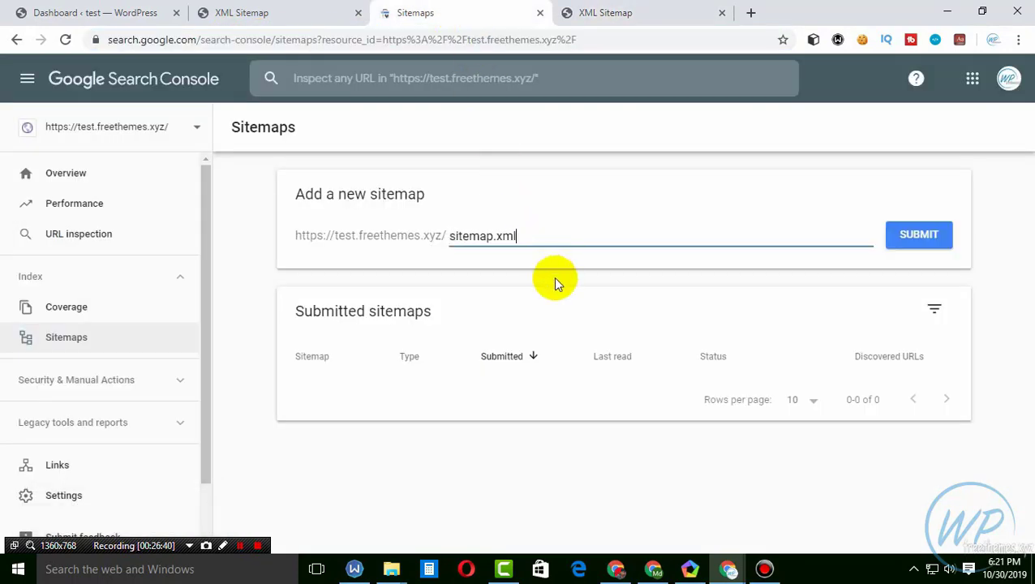
left_click(915, 235)
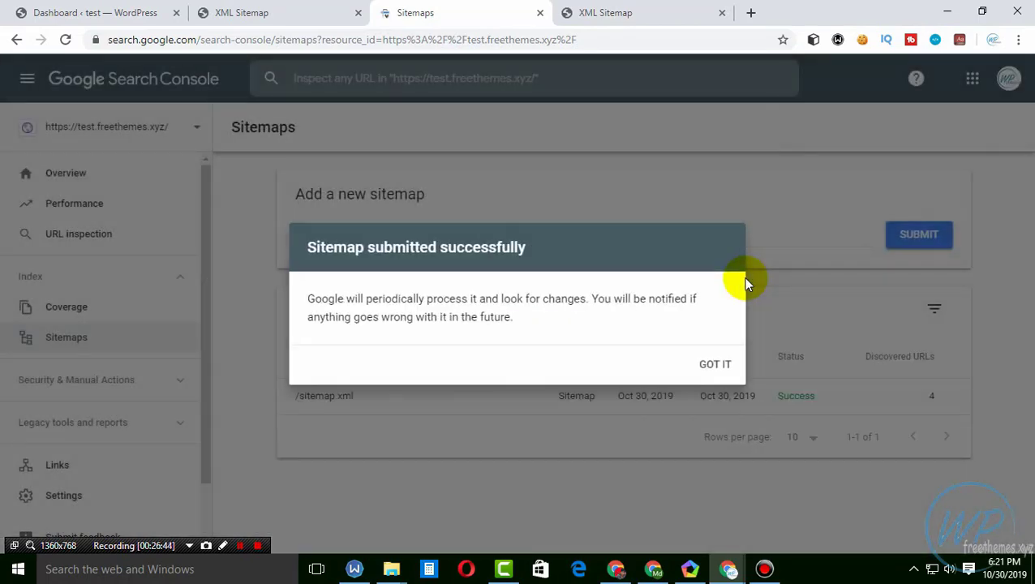
left_click(717, 364)
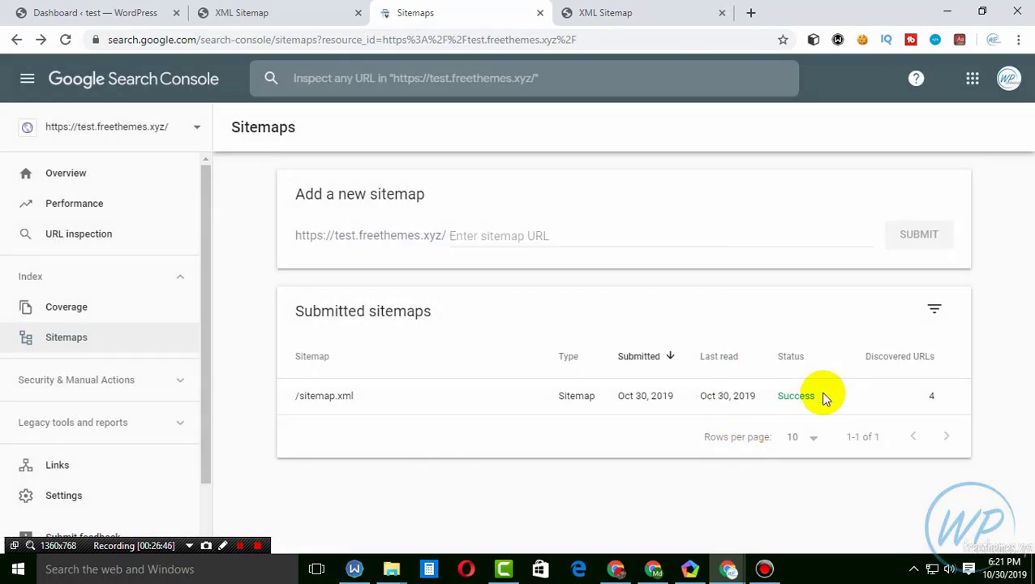
Check the resubmitted sitemap's status in the Sitemaps report and on its details page
left_click(797, 397)
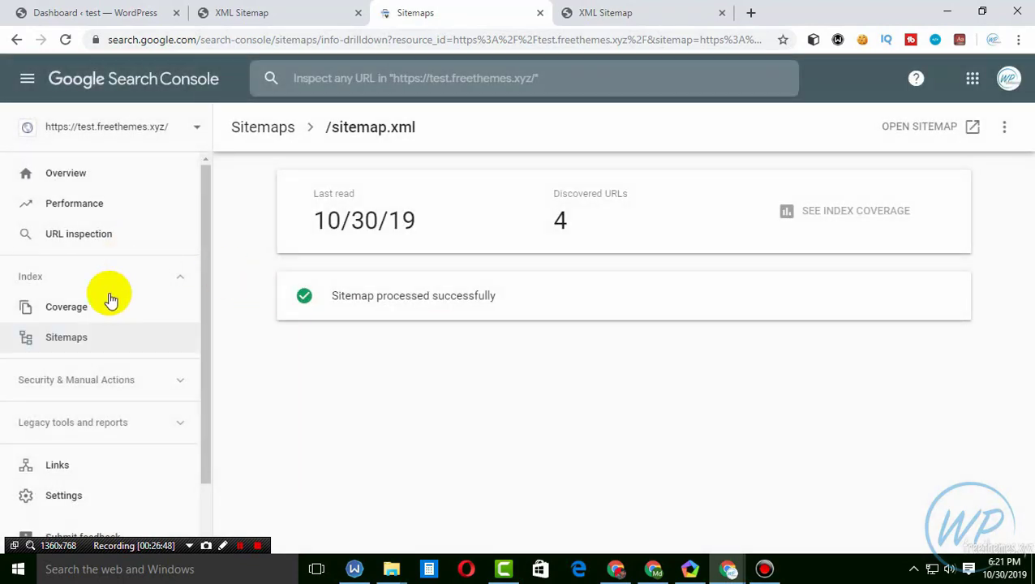
left_click(88, 338)
left_click_drag(833, 396, 773, 403)
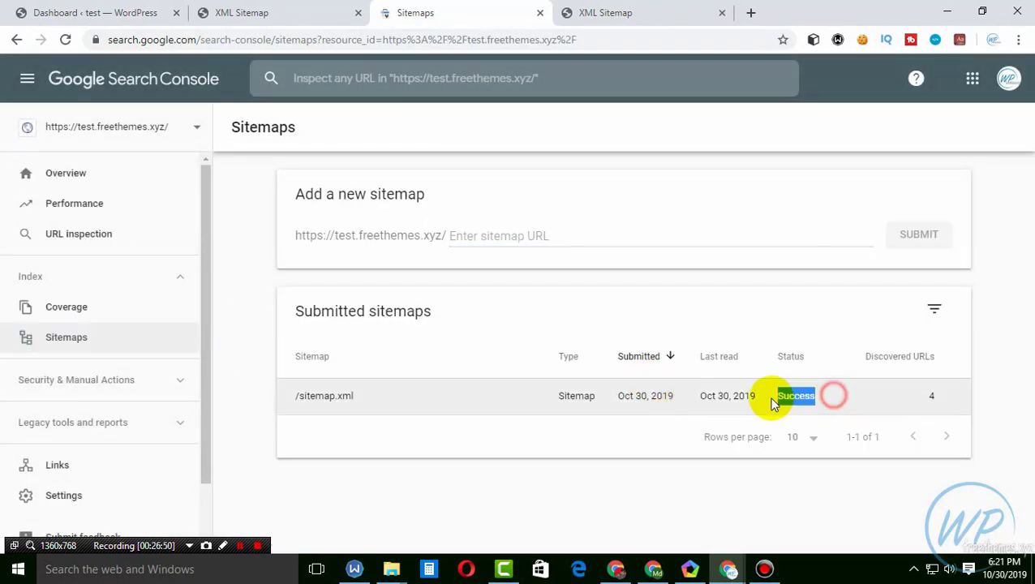
left_click(772, 403)
left_click(72, 332)
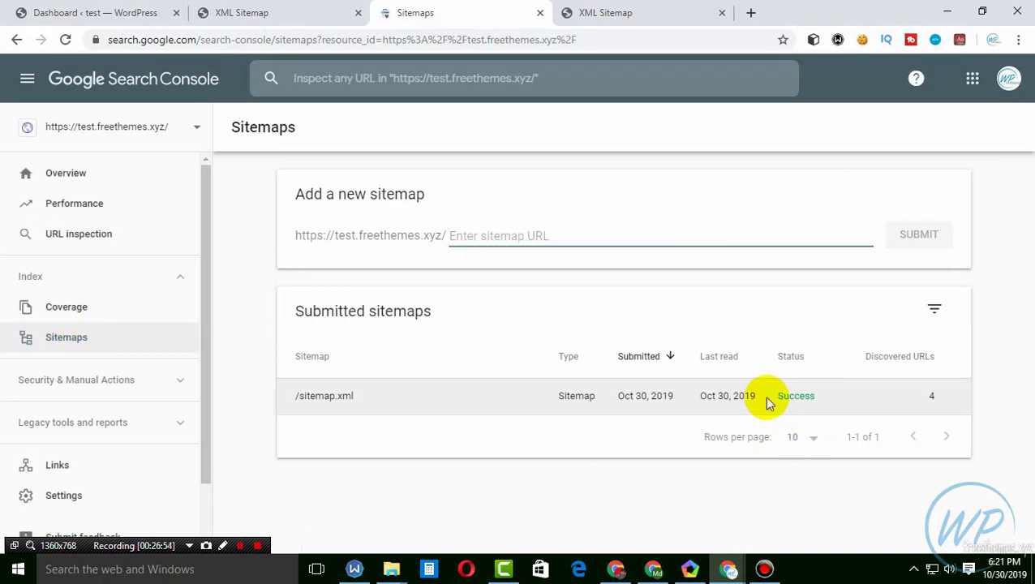
left_click(319, 398)
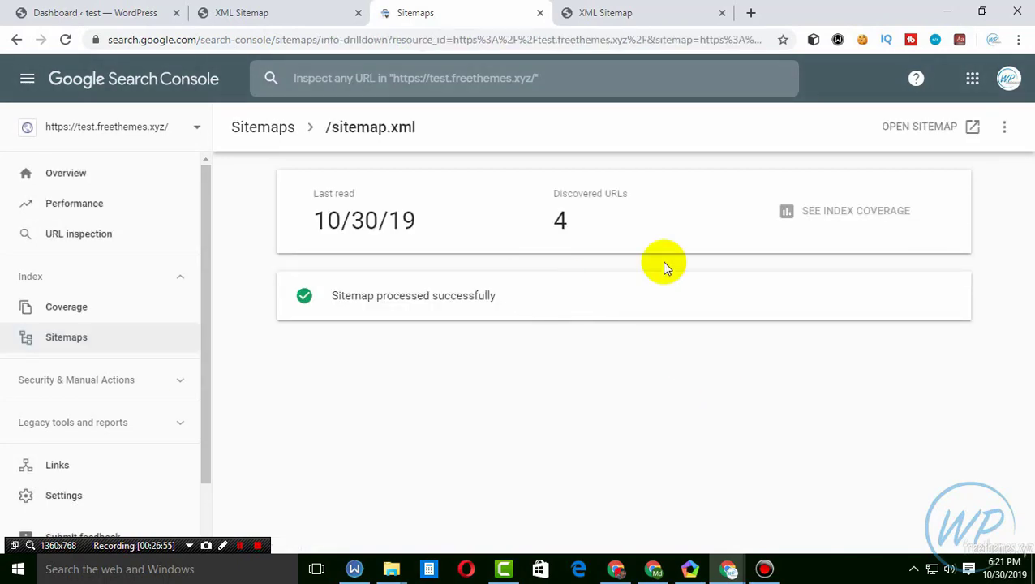
View the sitemap file from its details page and close all open XML Sitemap pages
left_click(920, 127)
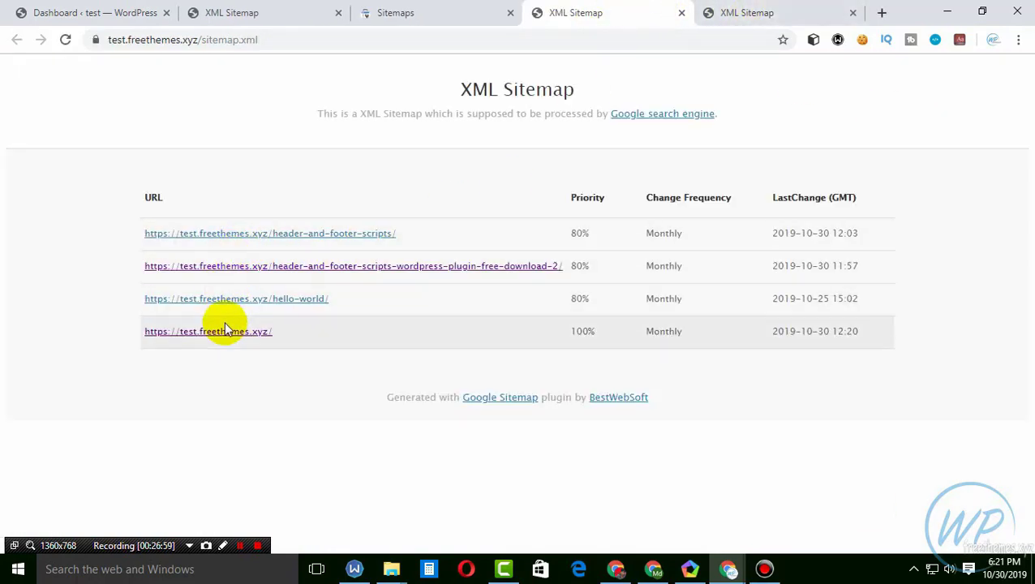
left_click(744, 14)
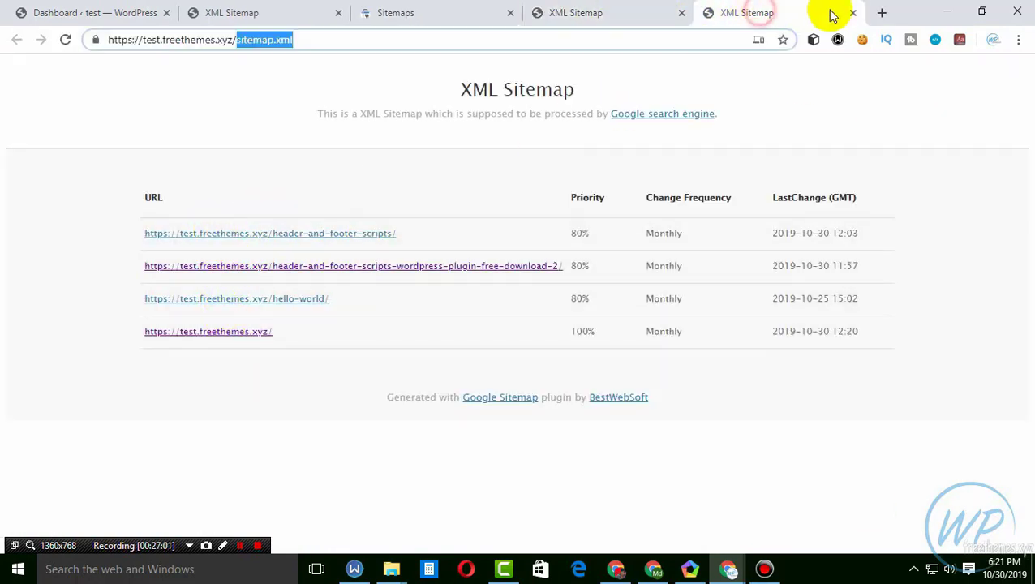
left_click(853, 13)
left_click(728, 13)
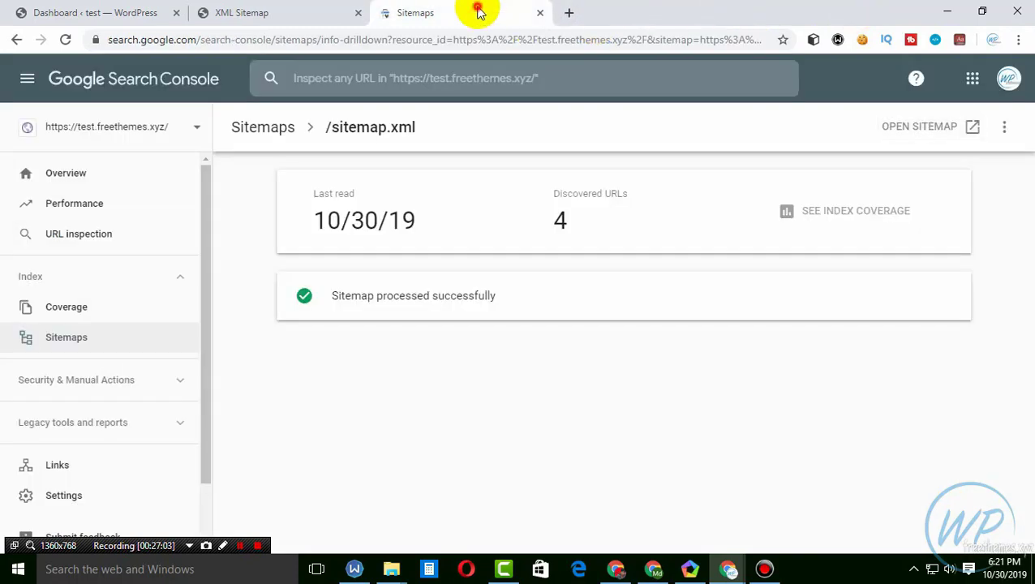
left_click(273, 11)
left_click(313, 422)
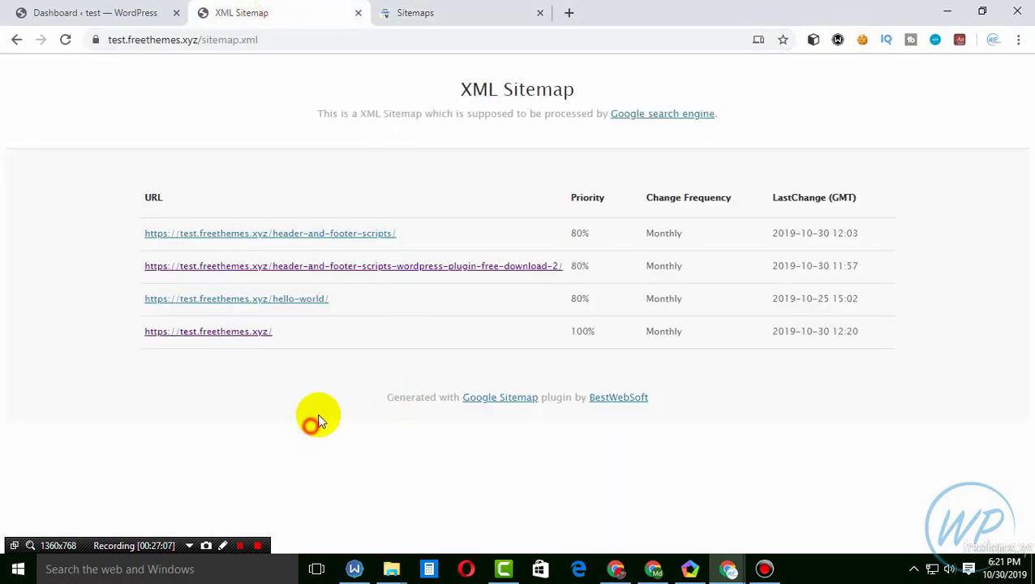
left_click(357, 12)
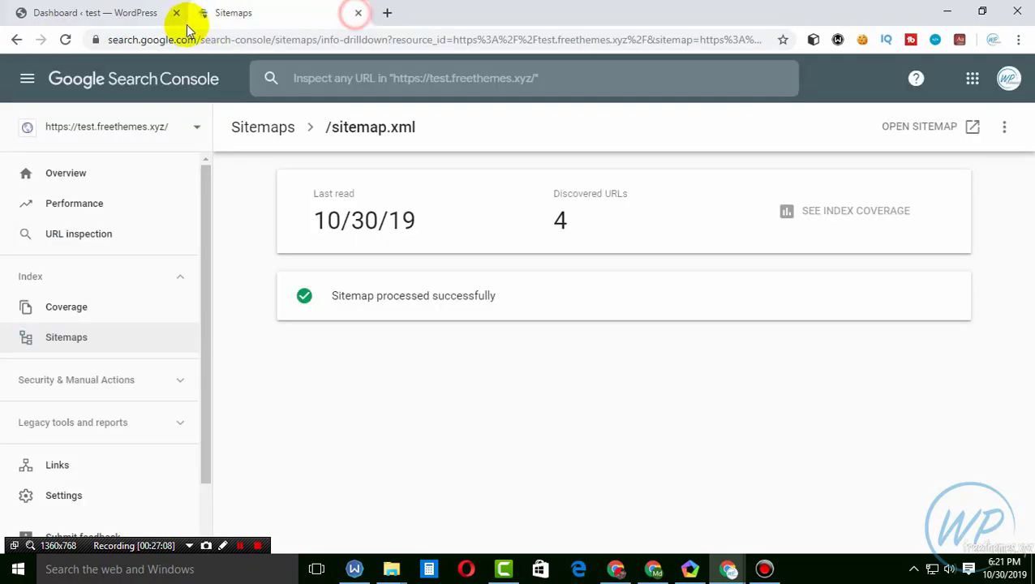
Return to the WordPress dashboard and open the test site's public home page in a separate browser page
left_click(122, 12)
mouse_move(56, 66)
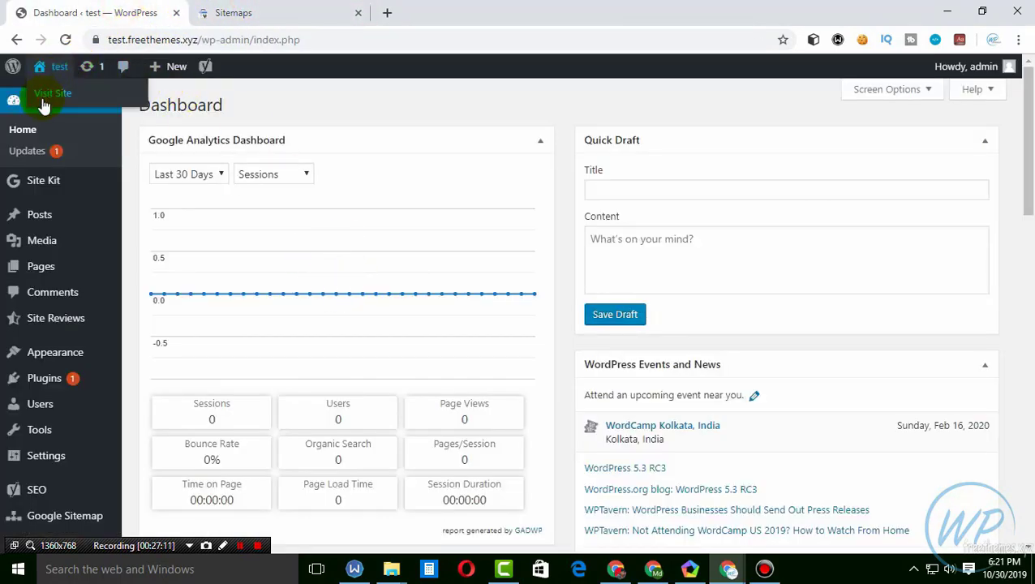
middle_click(36, 97)
left_click(249, 13)
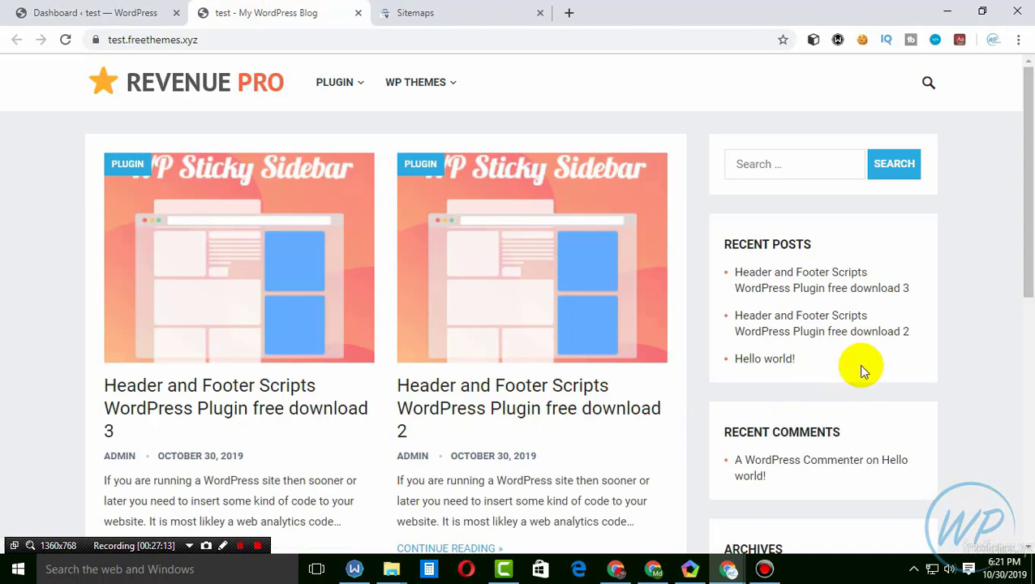
Open the site's Overview in Search Console and look through the Performance, Coverage and Enhancements sections
left_click(483, 7)
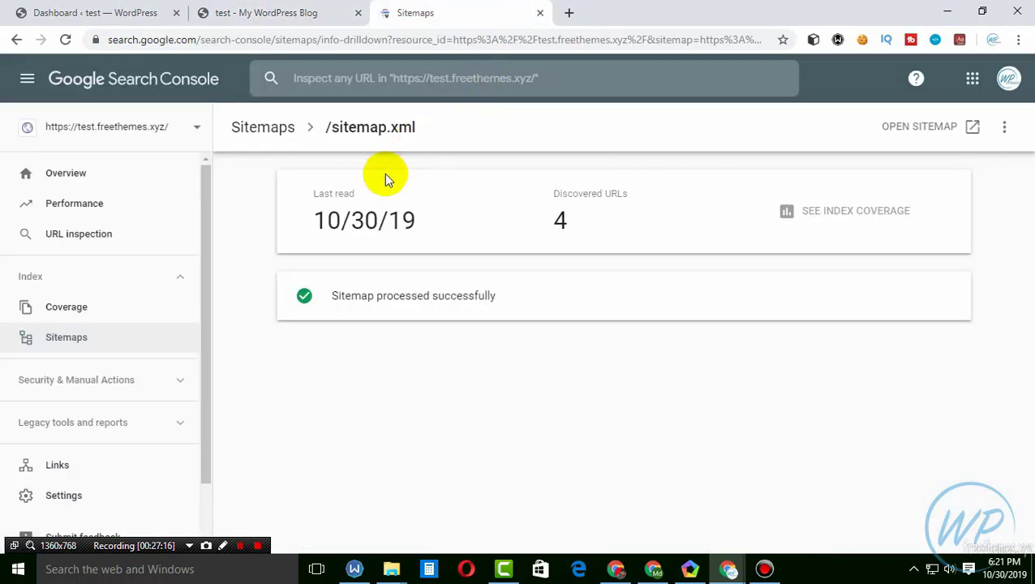
left_click(62, 173)
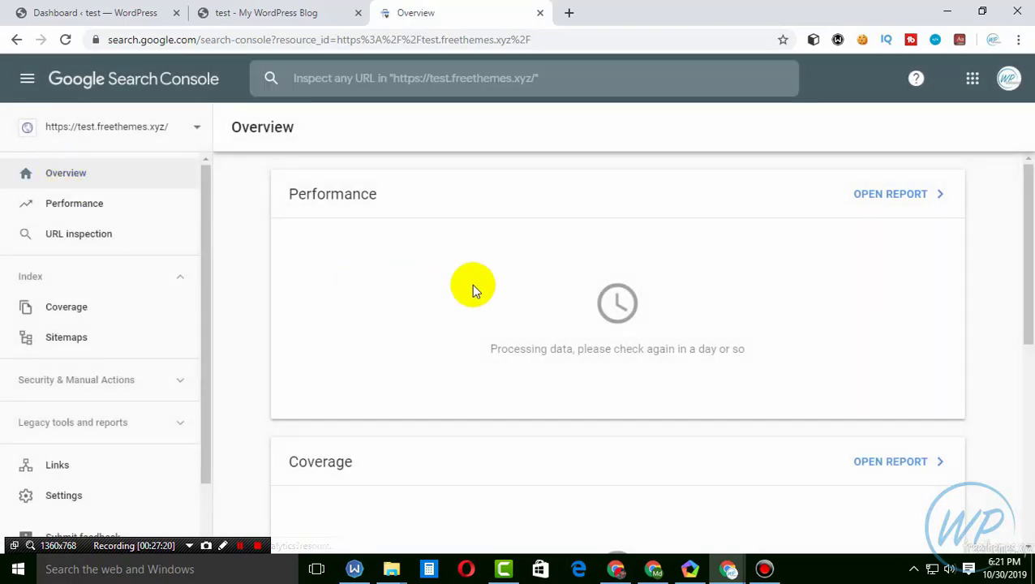
scroll(473, 291, "down", 2)
scroll(475, 289, "down", 1)
scroll(496, 289, "up", 1)
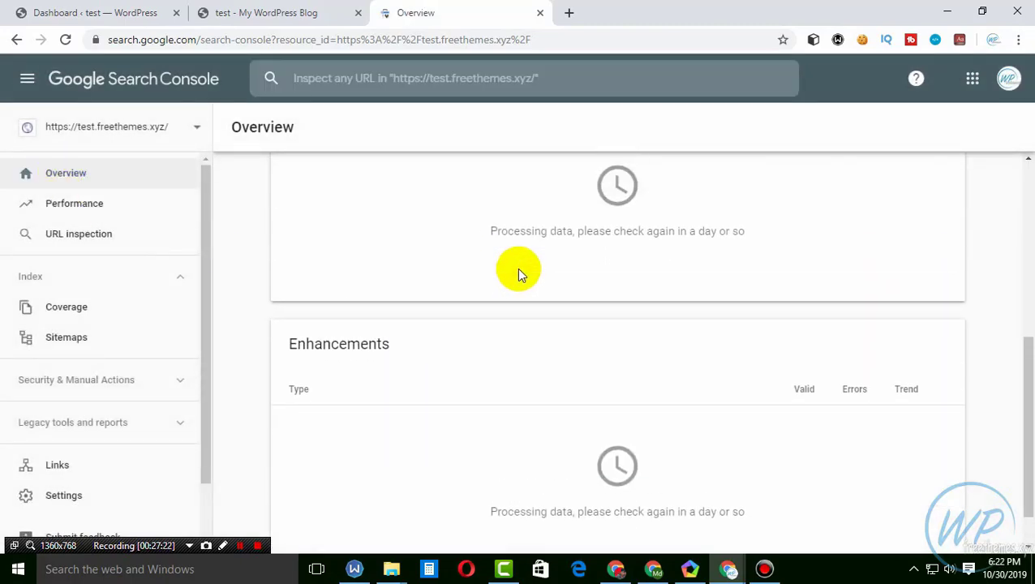